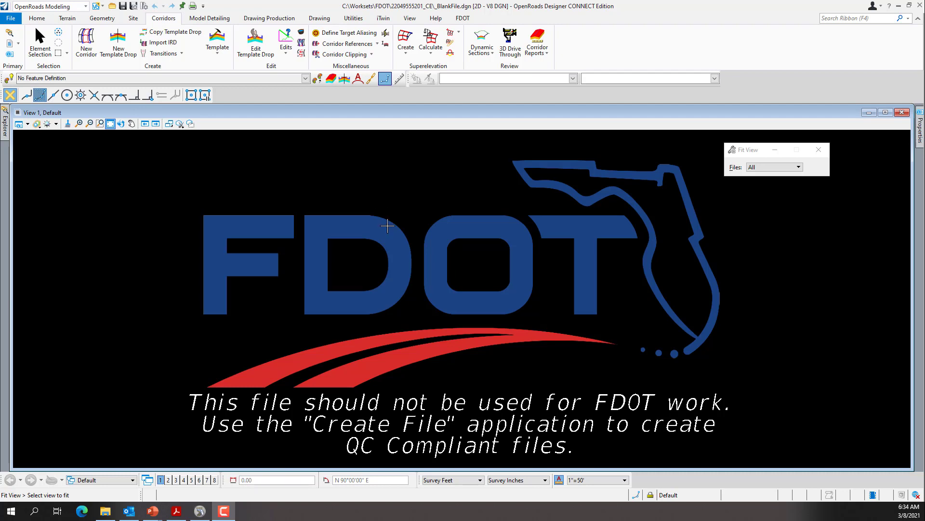
Step: Create and open the FDOT roadway 3D modeling file MODLRD_ExistingUtilites01.dgn, using the modifier _ExistingUtilites and sequence number 01
click(463, 19)
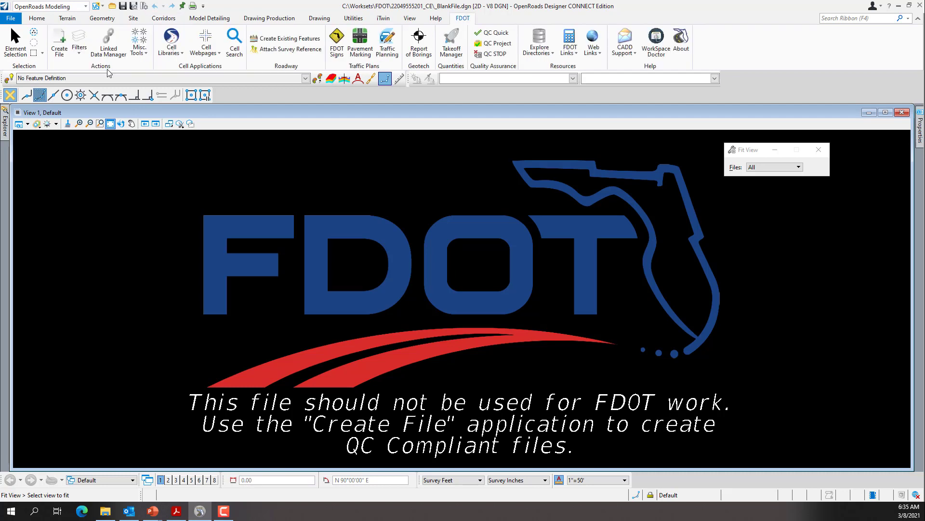
click(58, 45)
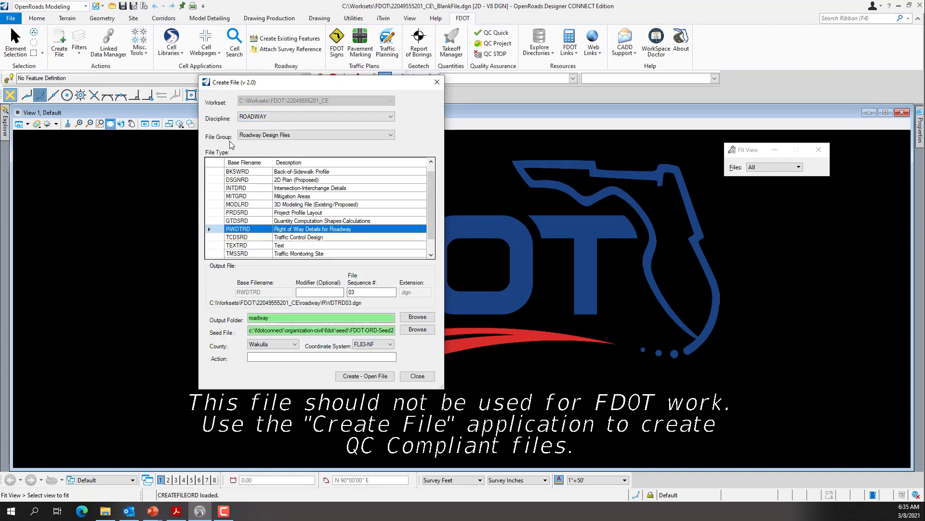
click(247, 205)
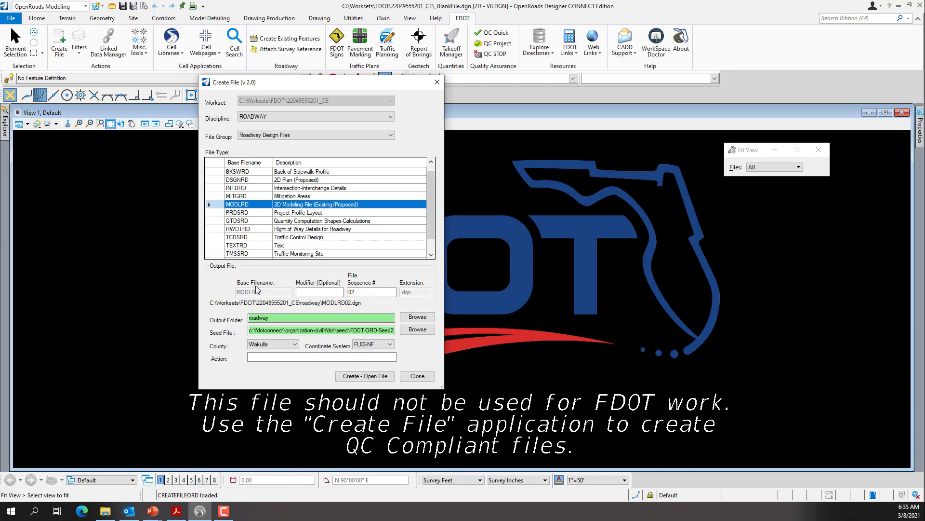
click(299, 293)
text(_ExistingU)
text(tilites)
click(357, 292)
click(371, 375)
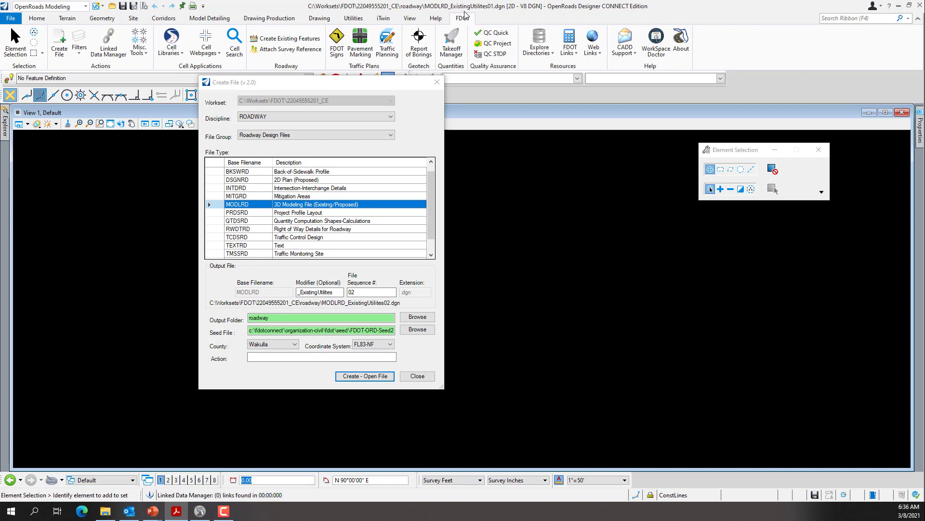
click(416, 377)
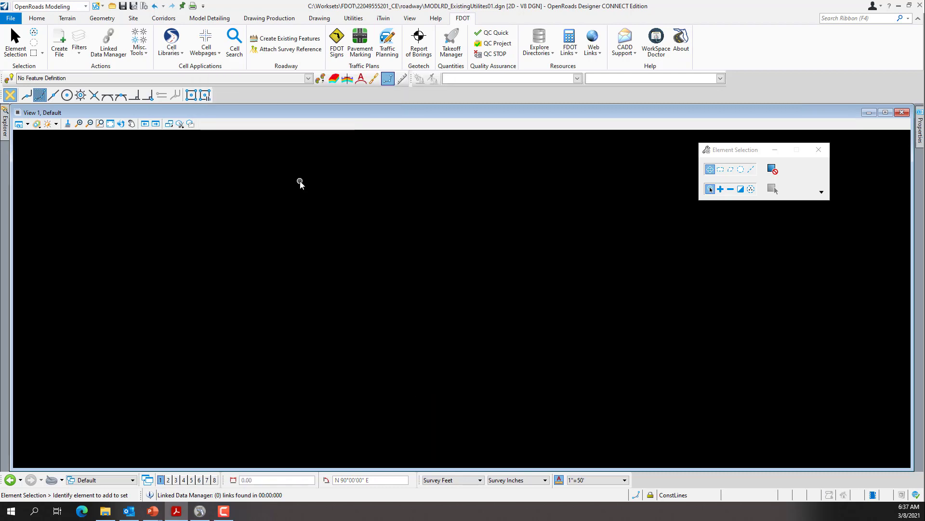
Step: Switch to the Drainage and Utilities workflow and embed the drainage and utilities project files by starting Place Node
click(86, 7)
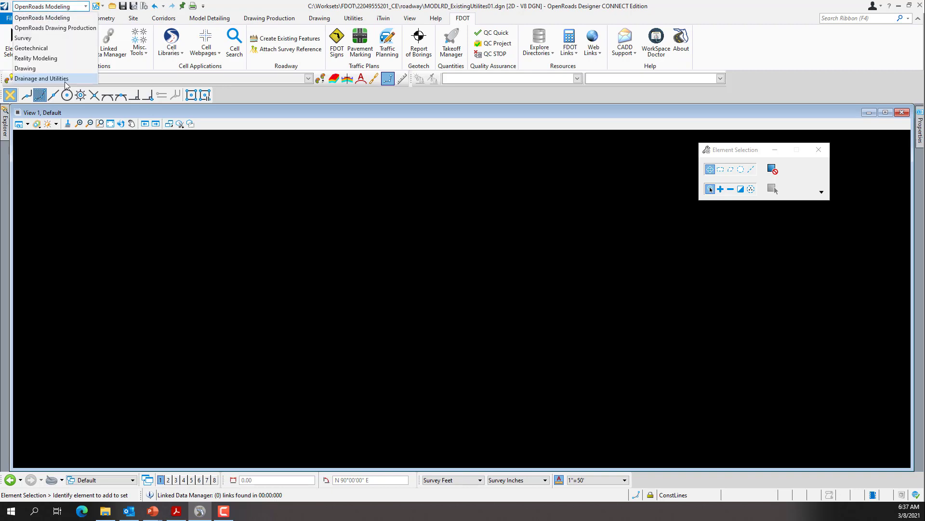
click(65, 79)
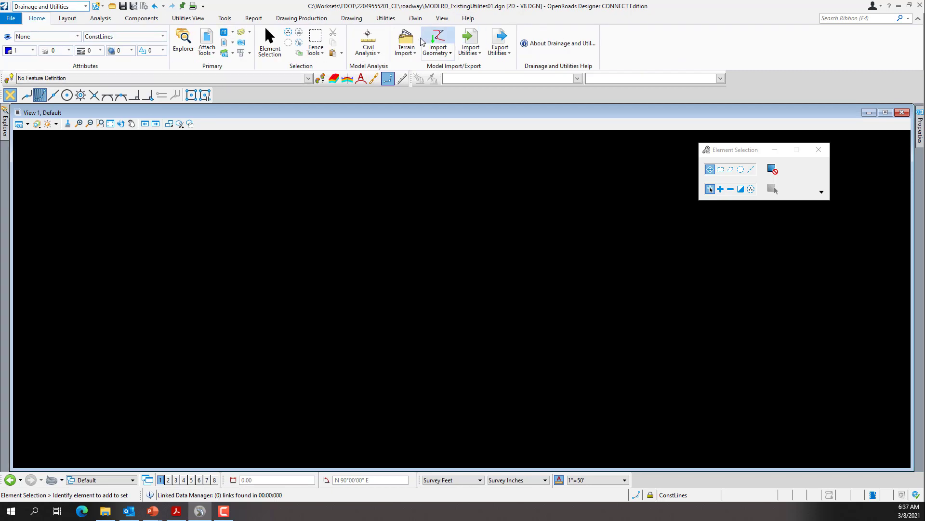
click(68, 18)
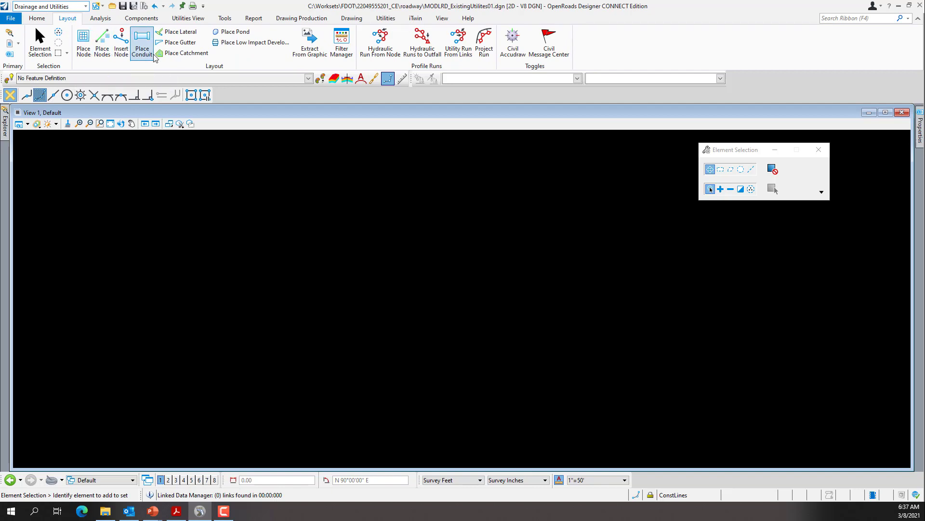
click(83, 43)
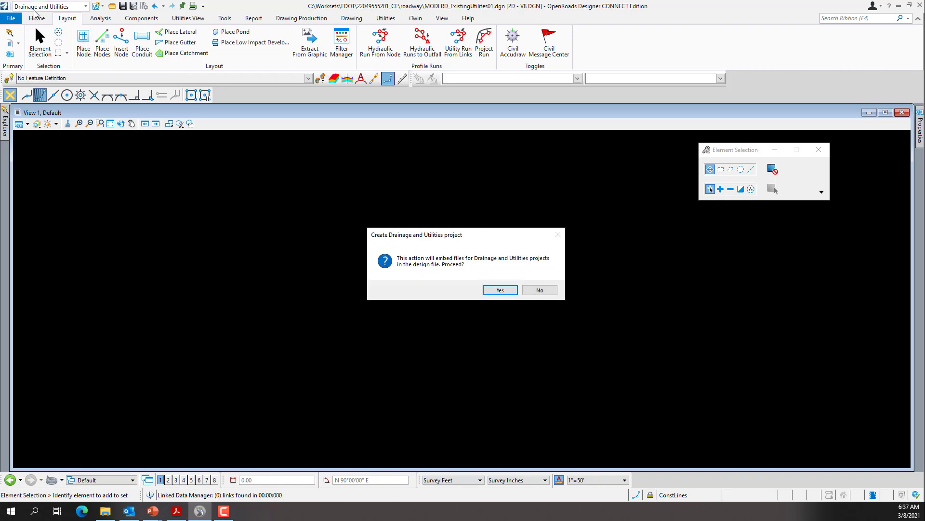
click(501, 290)
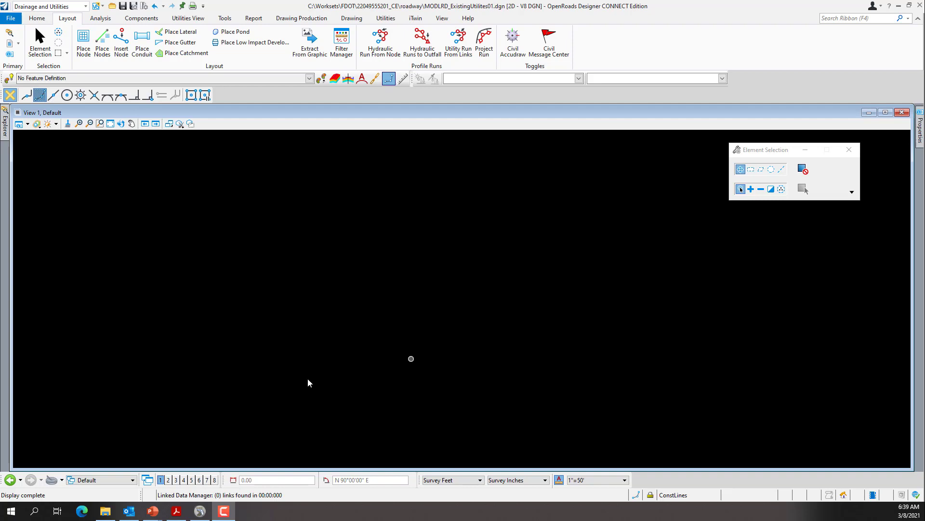
Step: Choose GDTMRD01.dgn and SURVRD01.dgn from the workset's Survey folder as references to attach
click(39, 19)
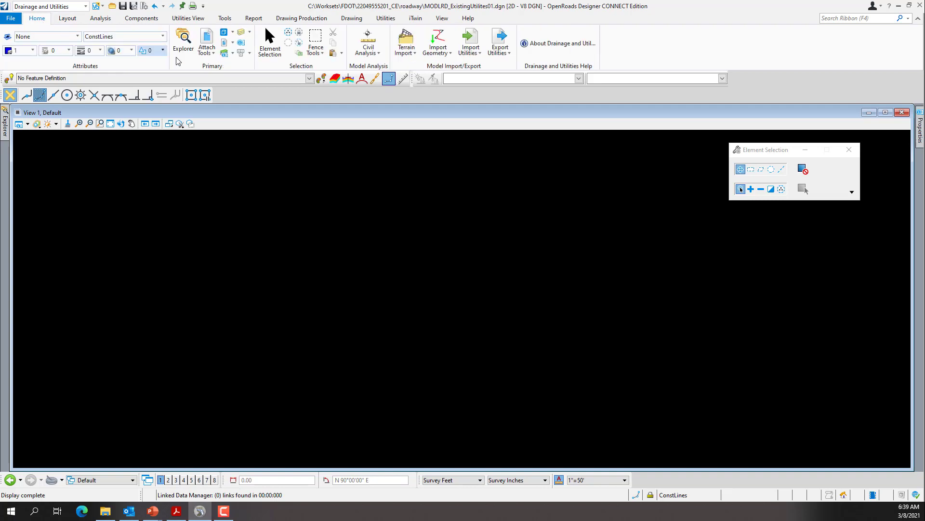
click(207, 41)
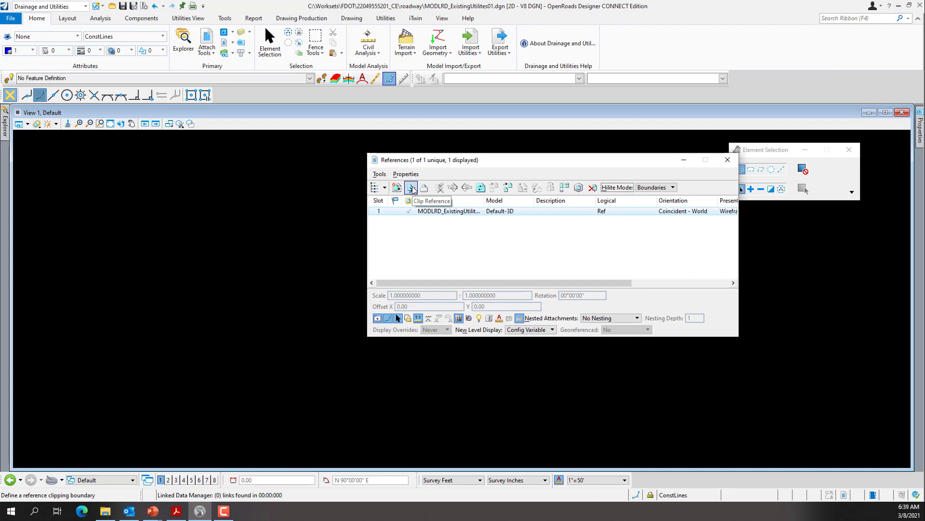
click(396, 188)
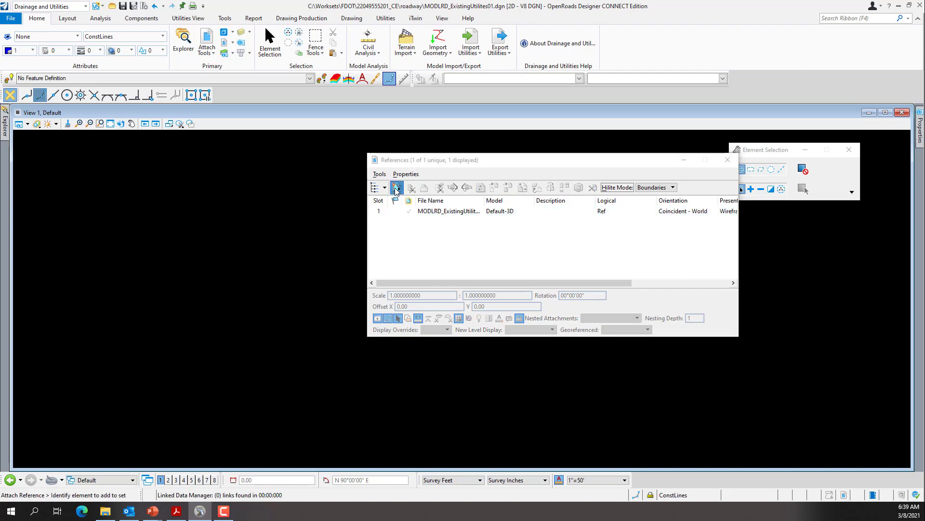
click(386, 110)
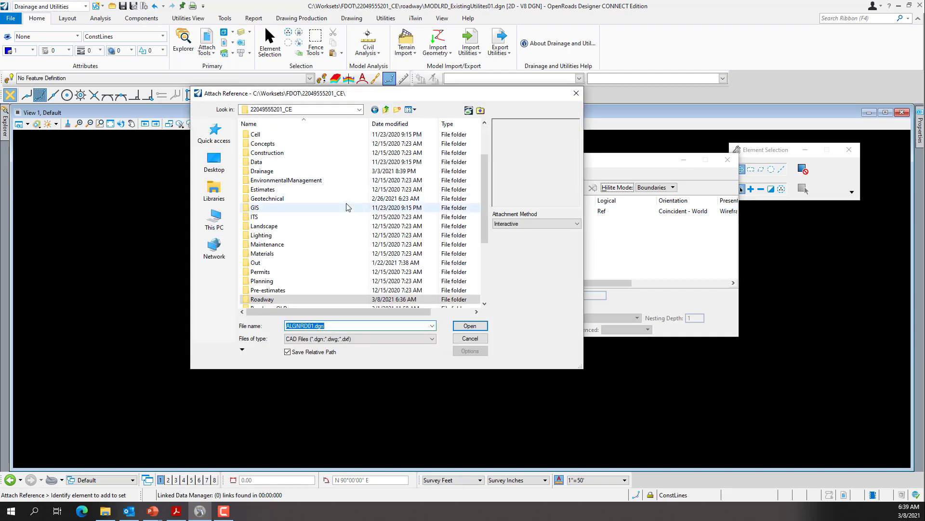
scroll(313, 217, down, 5)
double_click(272, 267)
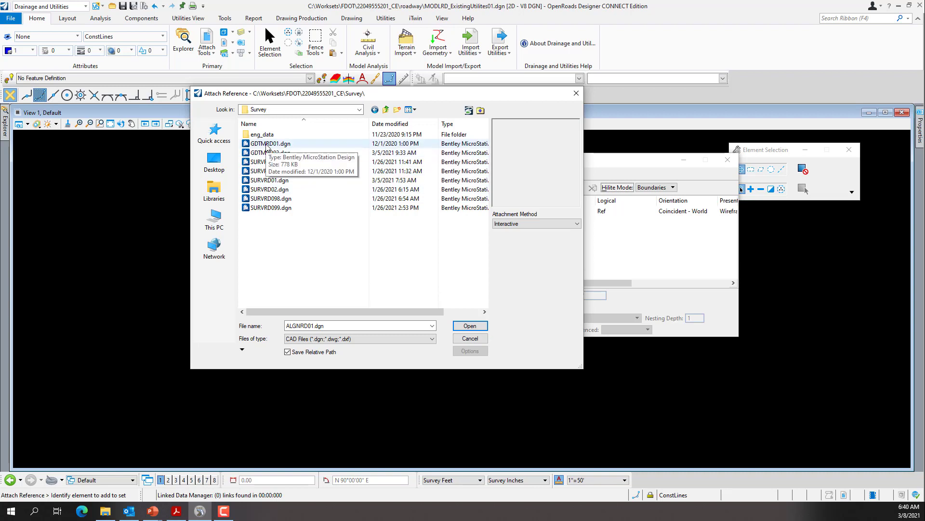
click(266, 144)
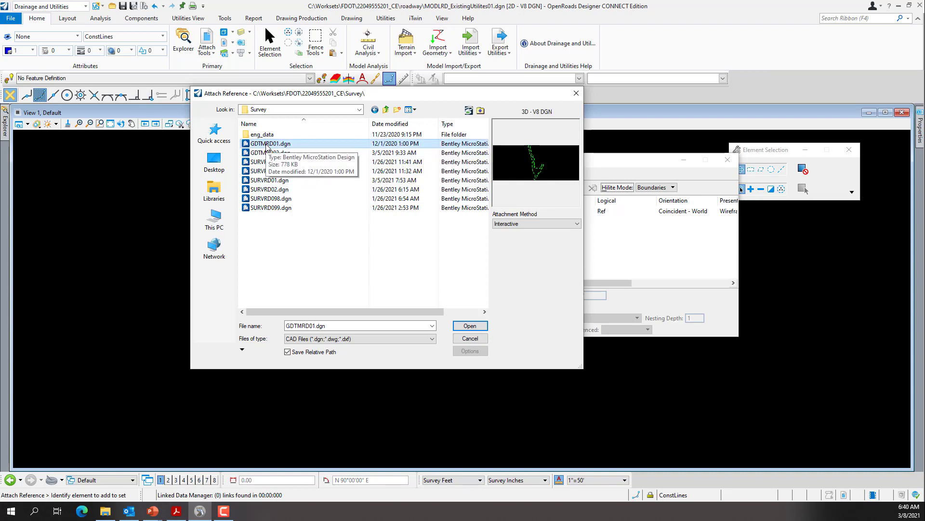
ctrl+click(279, 181)
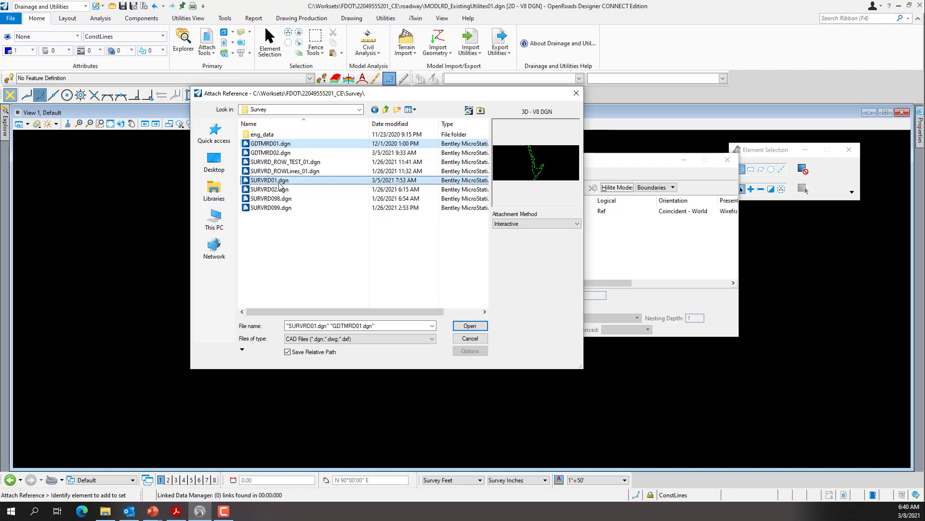
click(470, 325)
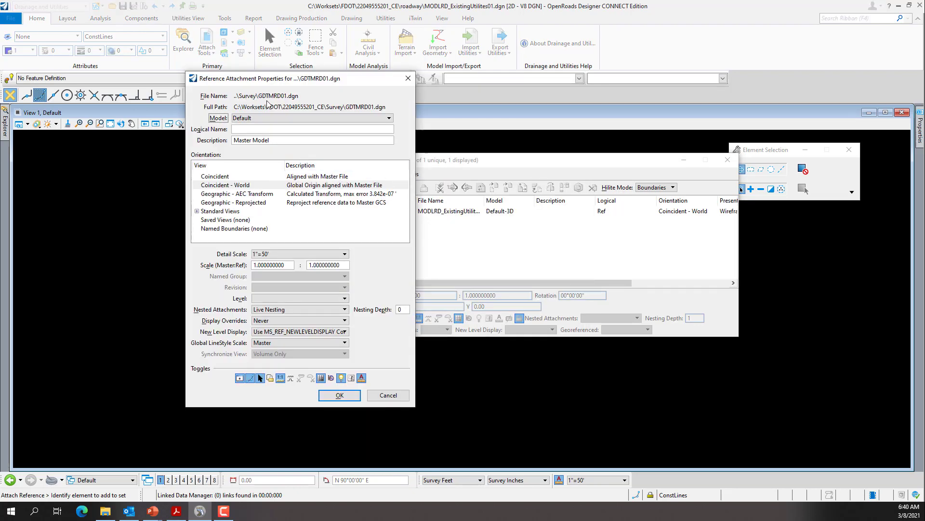
Step: Attach GDTMRD01.dgn with the logical name GDTM
click(255, 129)
text(GDTM)
click(354, 395)
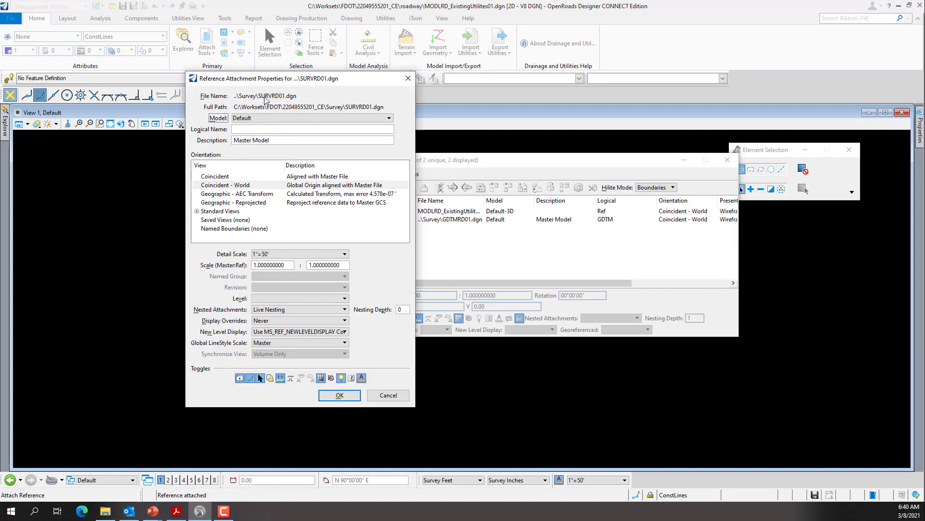
Step: Attach SURVRD01.dgn with the logical name UTEX and fit the view to all files
click(259, 130)
text(U)
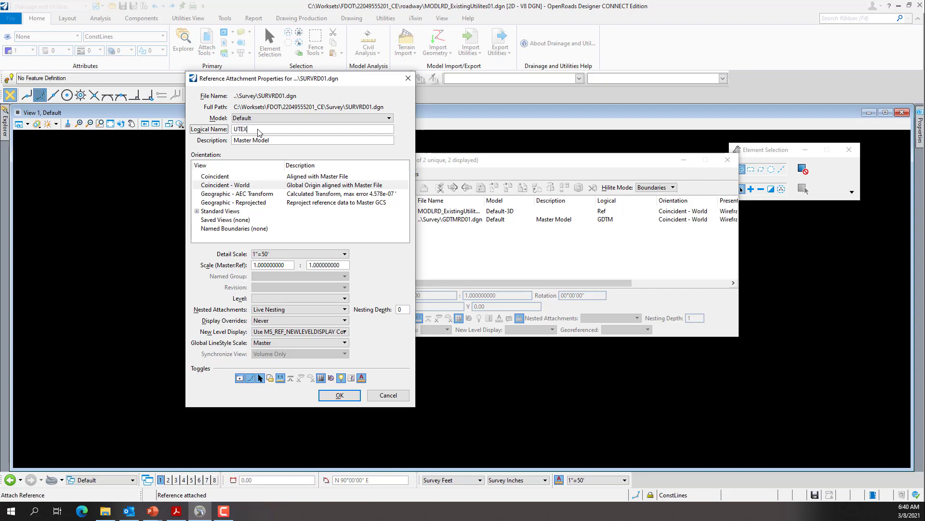
text(TEX)
key(Return)
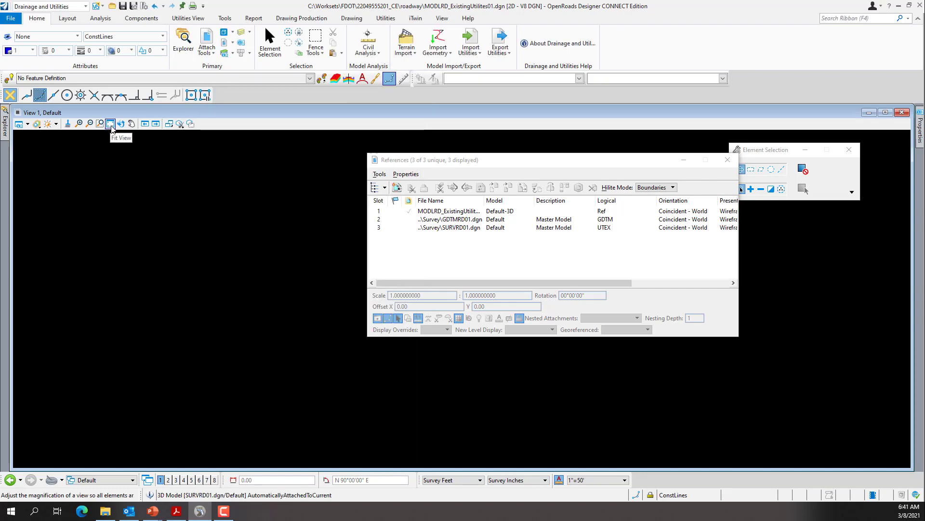
click(111, 125)
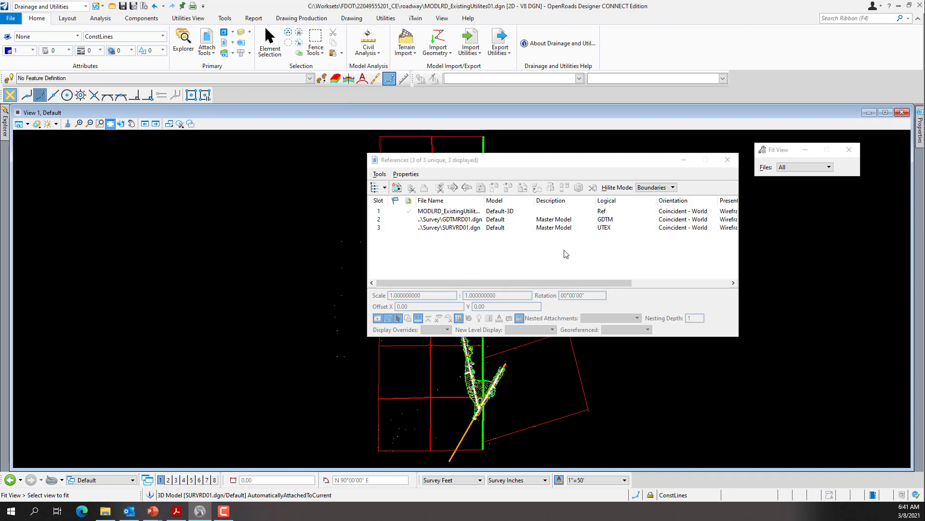
Step: Limit the SURVRD01 reference's level display to existing utilities with the STANDARDS.UTEXRD filter
key(F10)
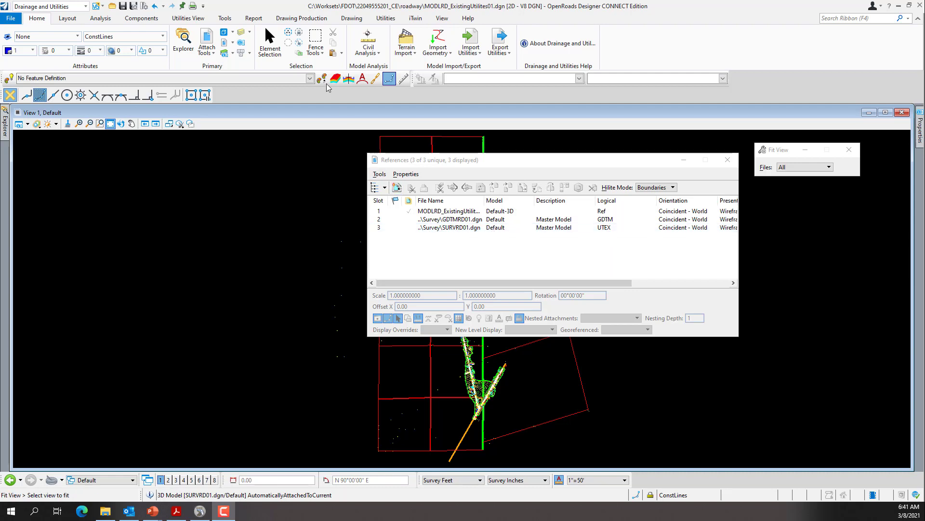
click(241, 34)
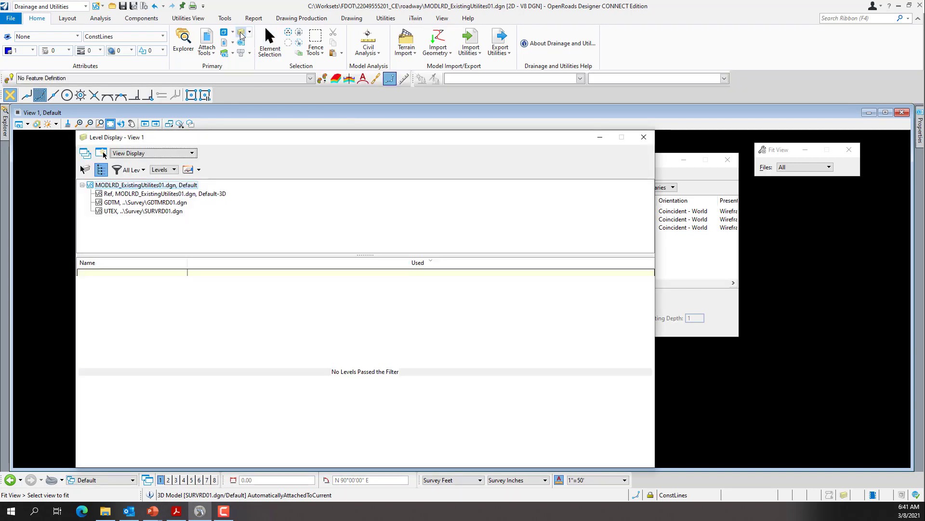
click(123, 212)
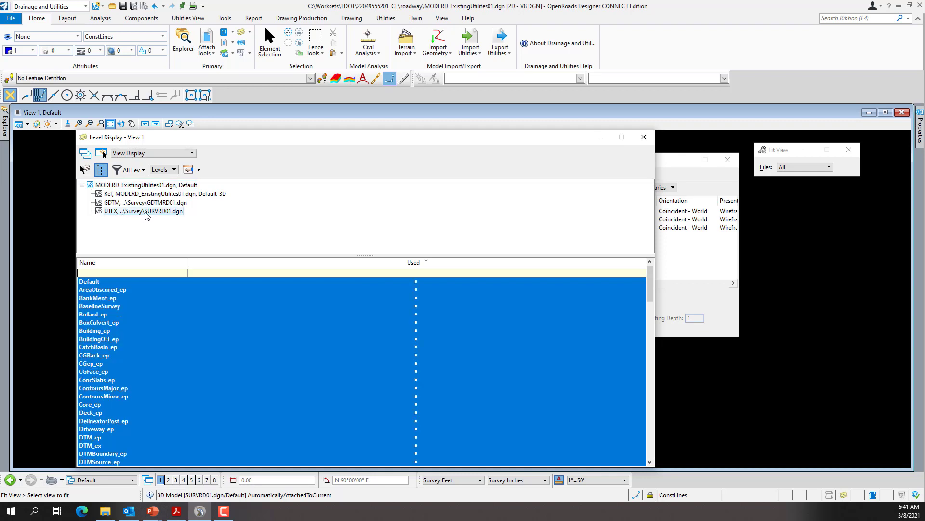
click(175, 169)
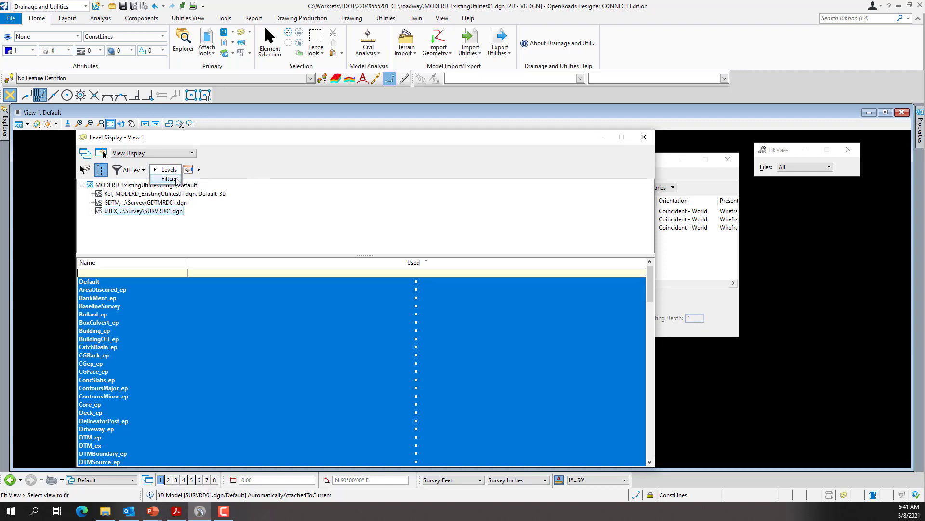
click(176, 179)
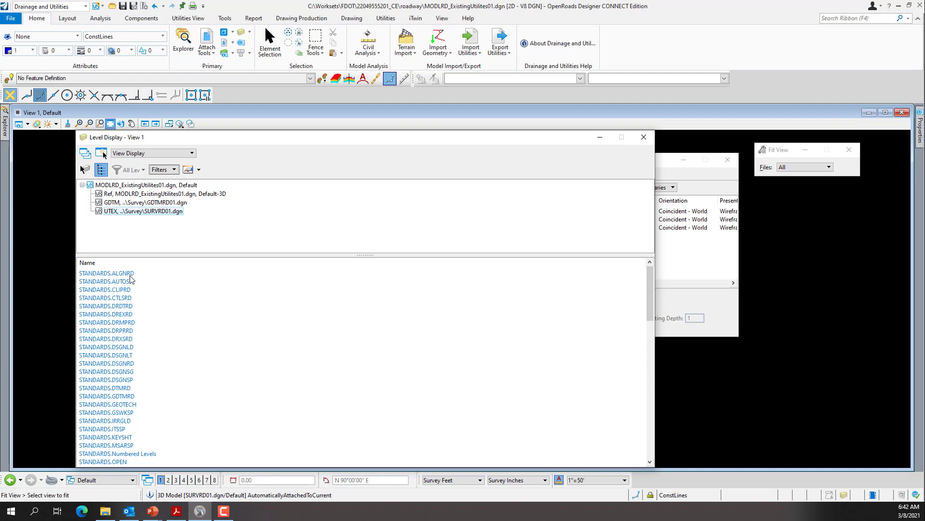
scroll(130, 280, down, 6)
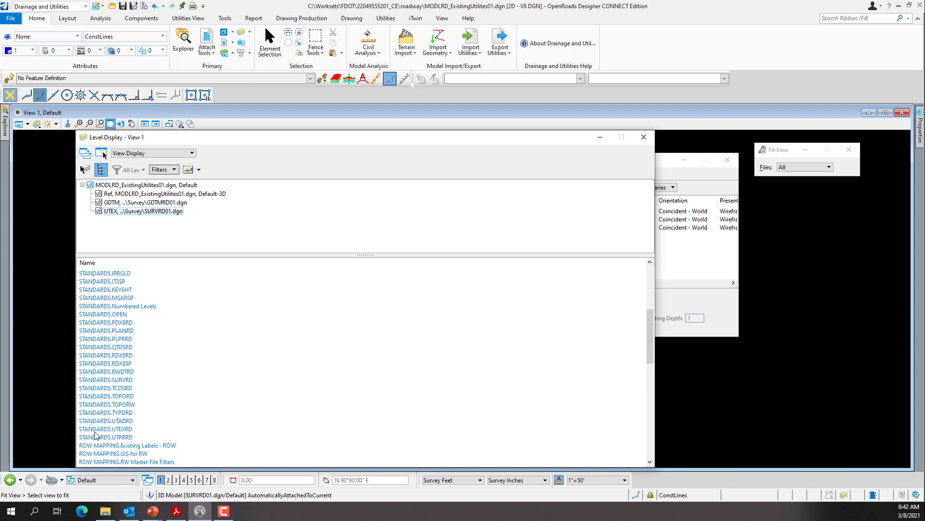
click(126, 429)
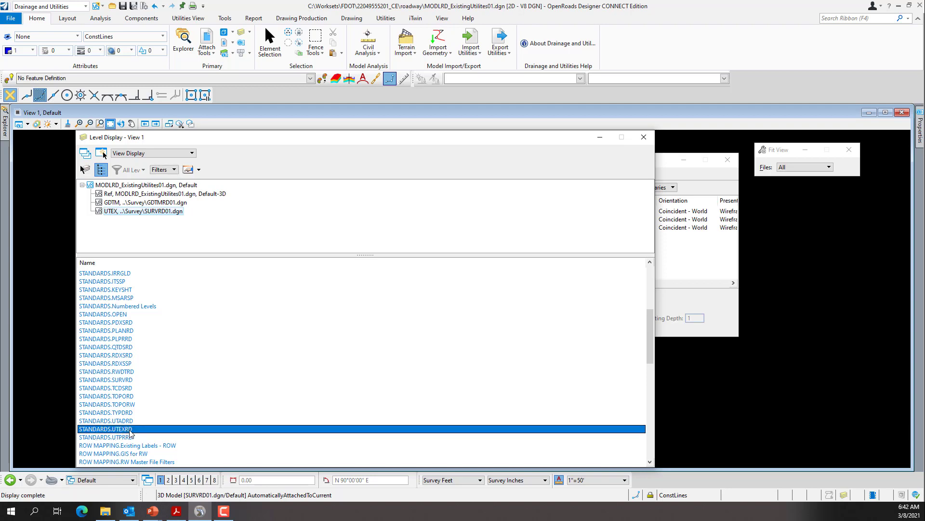
Step: Review the individual levels shown for the SURVRD01 reference and examine the existing utility linework up close in the drawing
drag(238, 139, 603, 148)
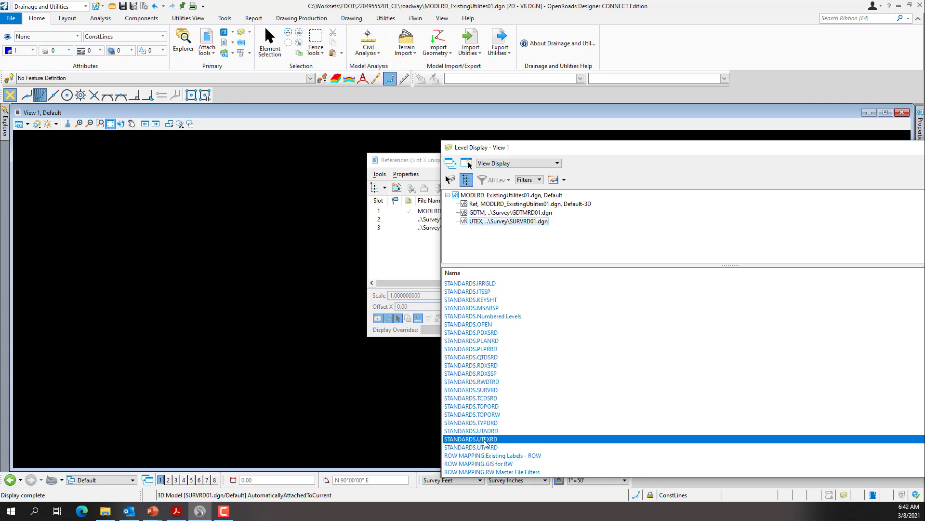
click(541, 181)
click(530, 171)
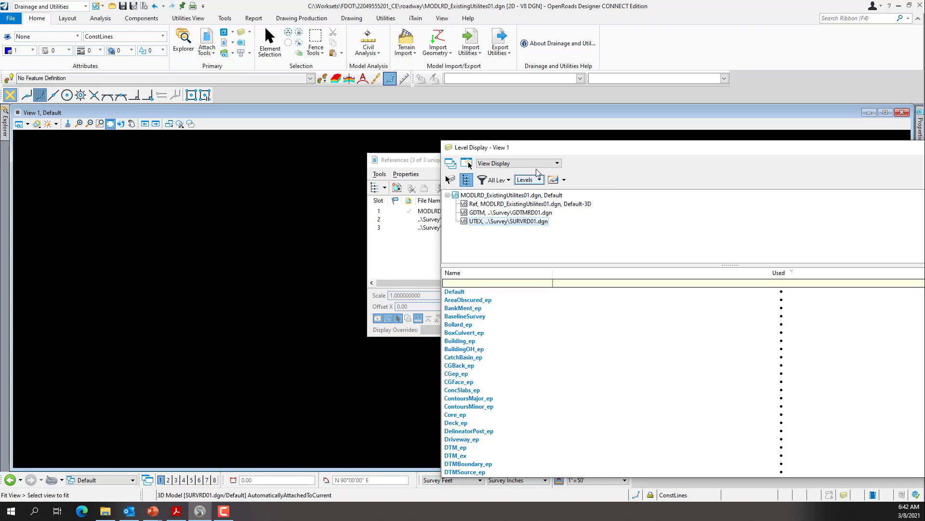
scroll(490, 313, down, 6)
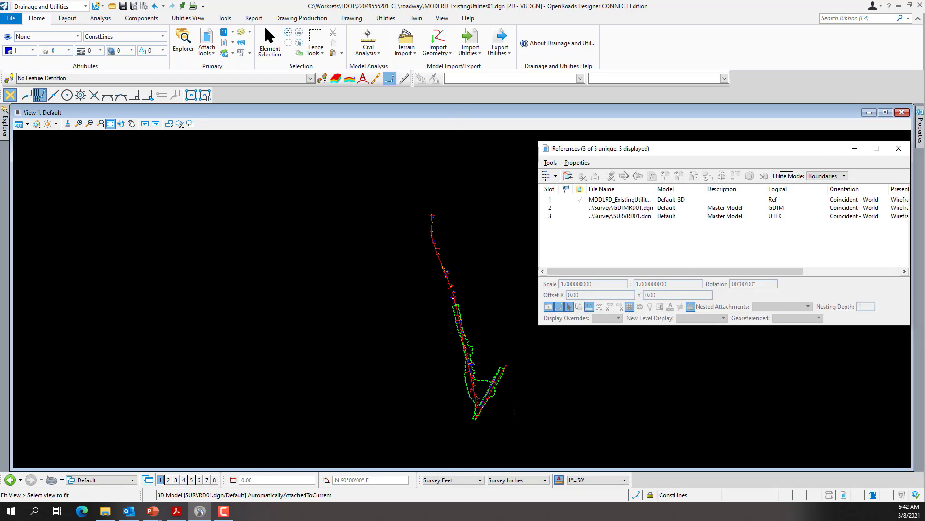
middle_drag(381, 381, 299, 352)
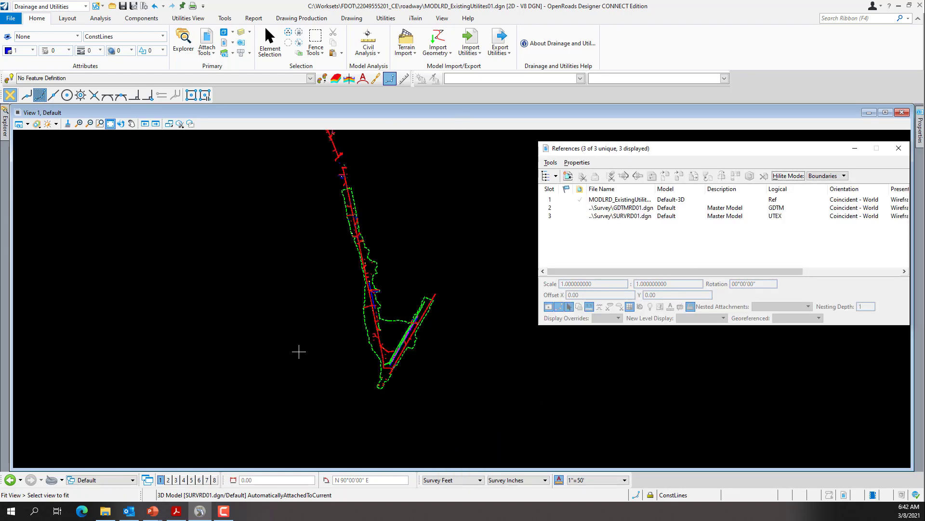
scroll(393, 361, up, 8)
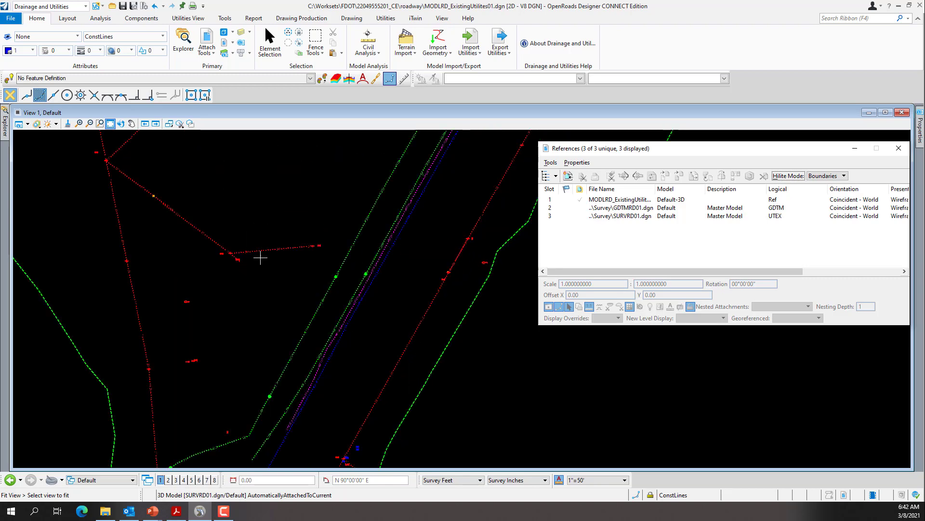
scroll(450, 270, up, 4)
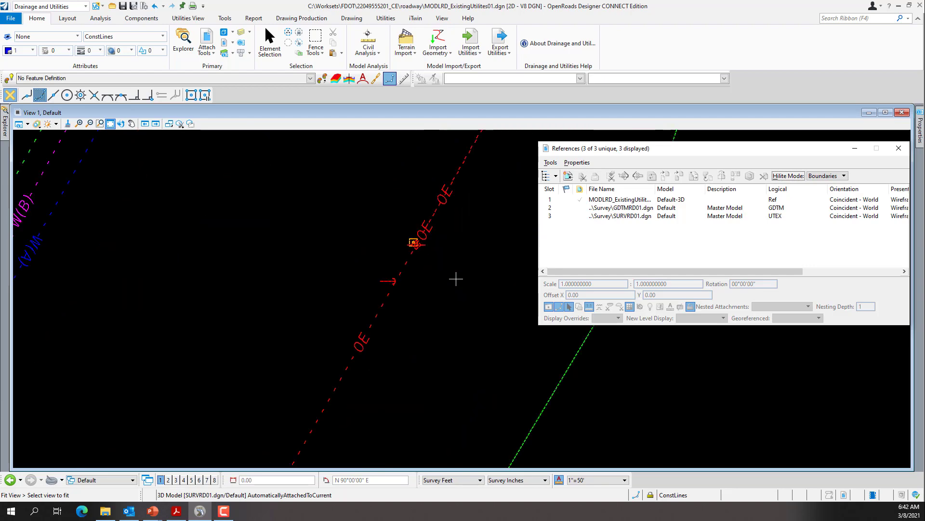
Step: Inspect the sewer, non-potable water, water main and overhead electric lines along the diagonal corridor, then the overall survey extents
scroll(334, 289, down, 3)
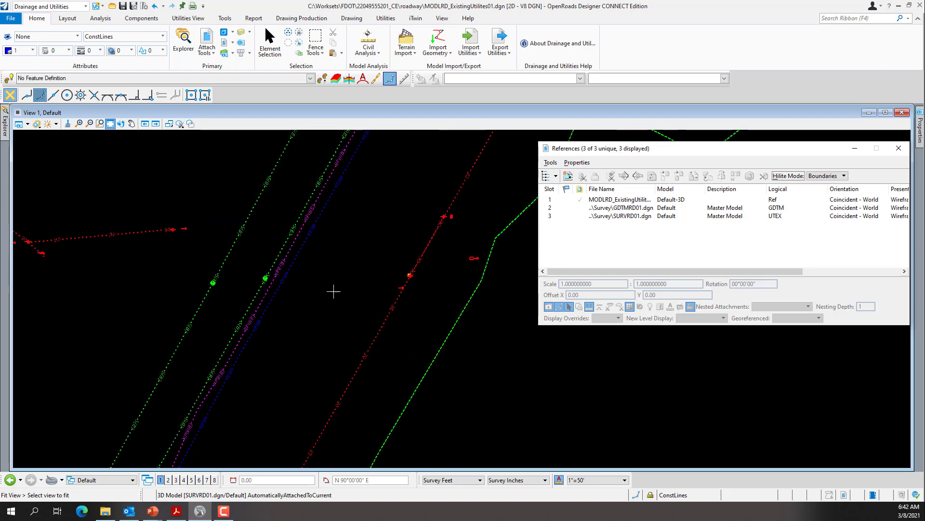
scroll(293, 296, up, 3)
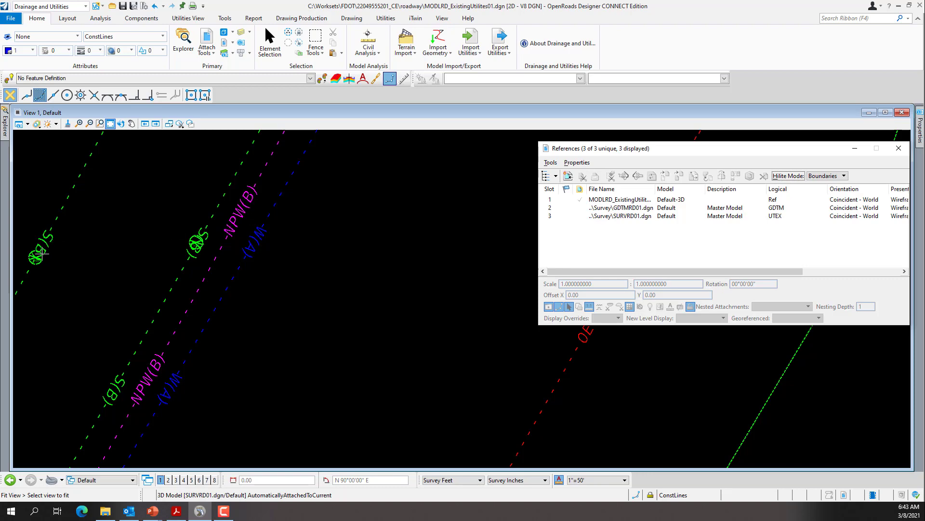
click(385, 351)
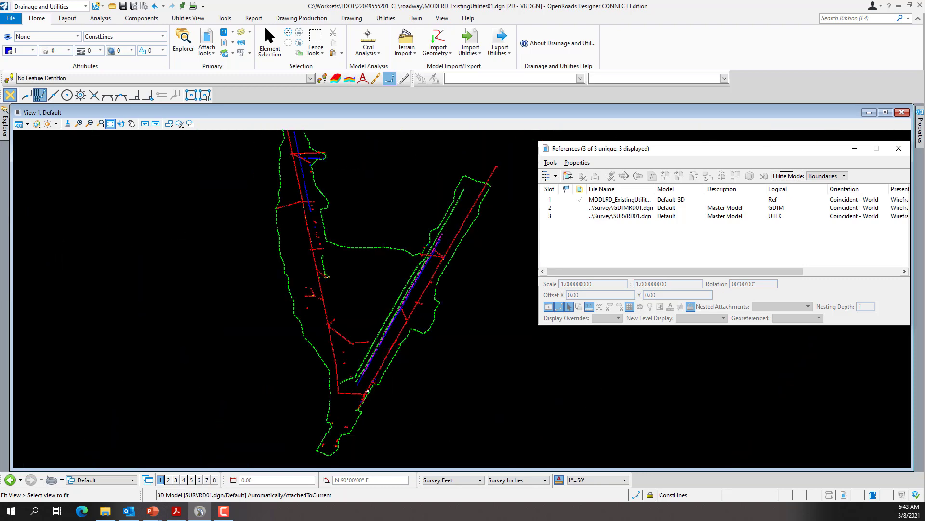
scroll(381, 351, up, 5)
scroll(332, 324, up, 3)
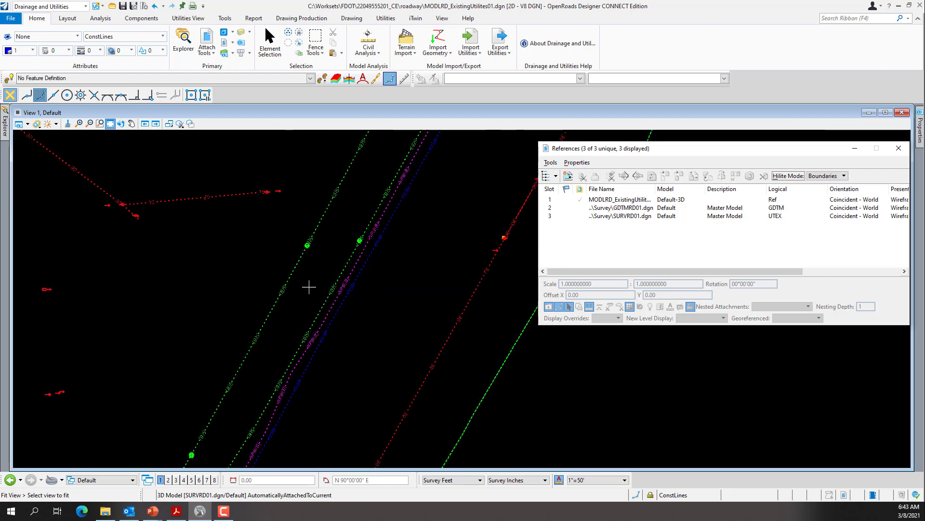
scroll(373, 321, down, 5)
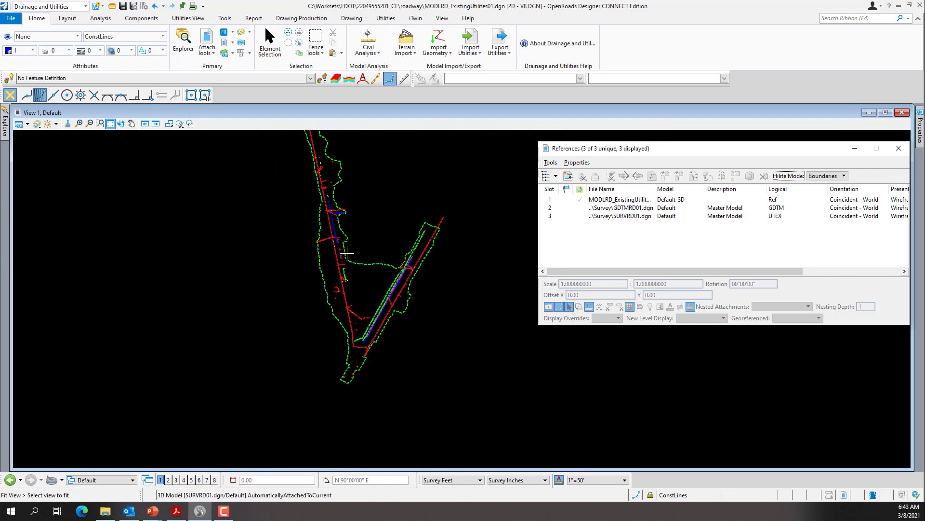
scroll(349, 250, up, 4)
scroll(337, 303, down, 3)
scroll(350, 295, up, 2)
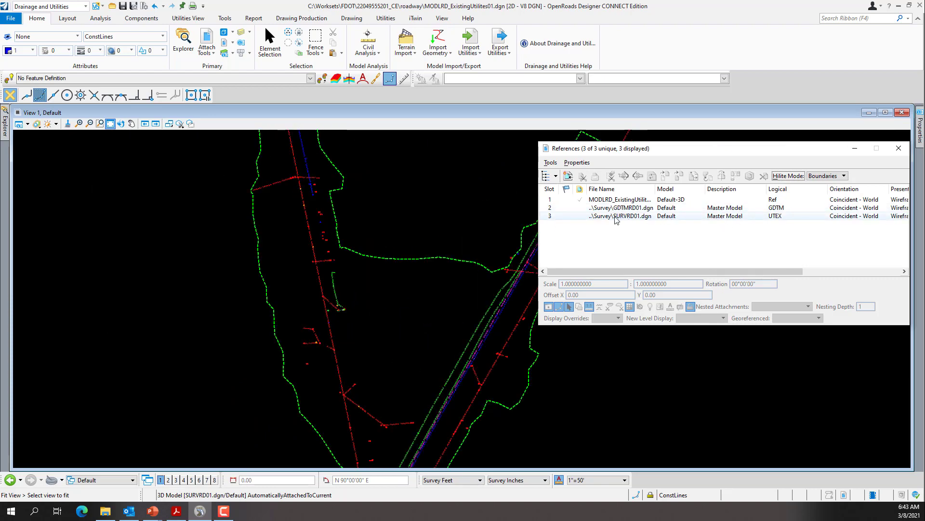
Step: Set the Existing Ground terrain from the GDTM reference as the active terrain model and clear the selection
click(274, 43)
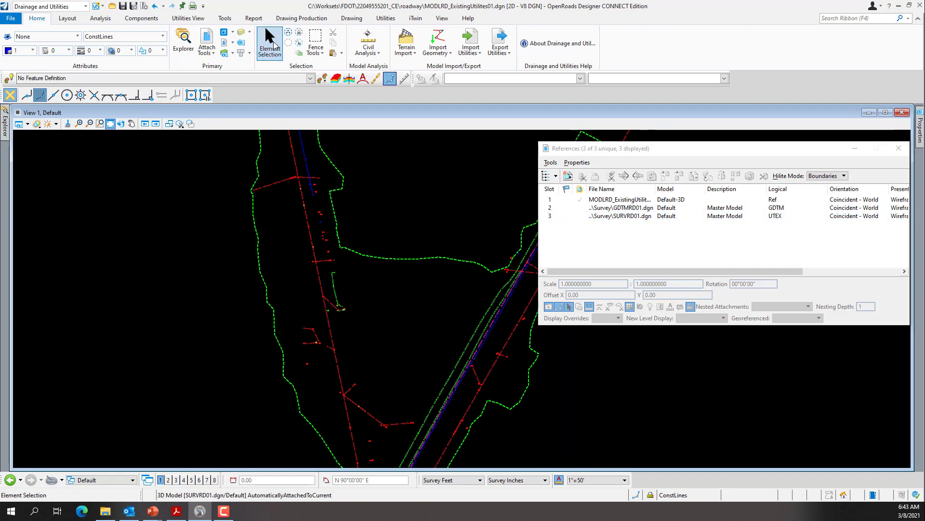
click(433, 259)
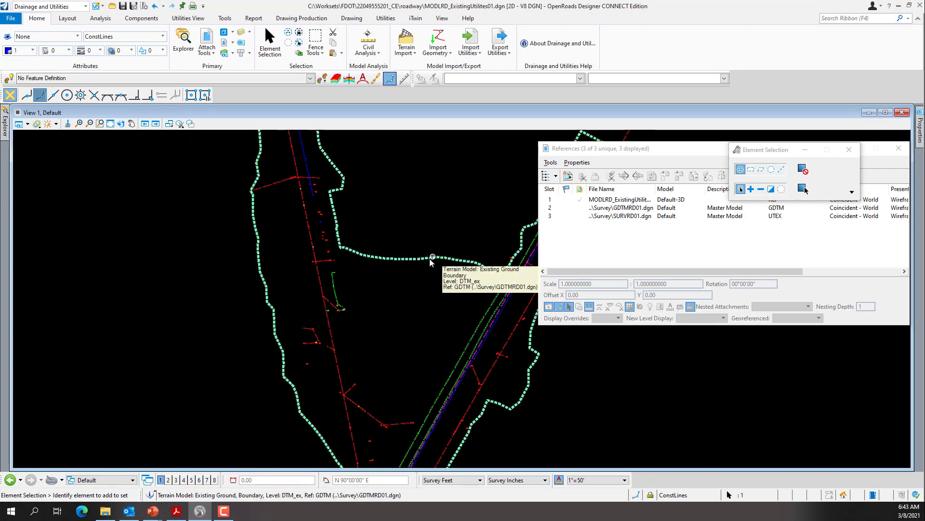
mouse_move(420, 260)
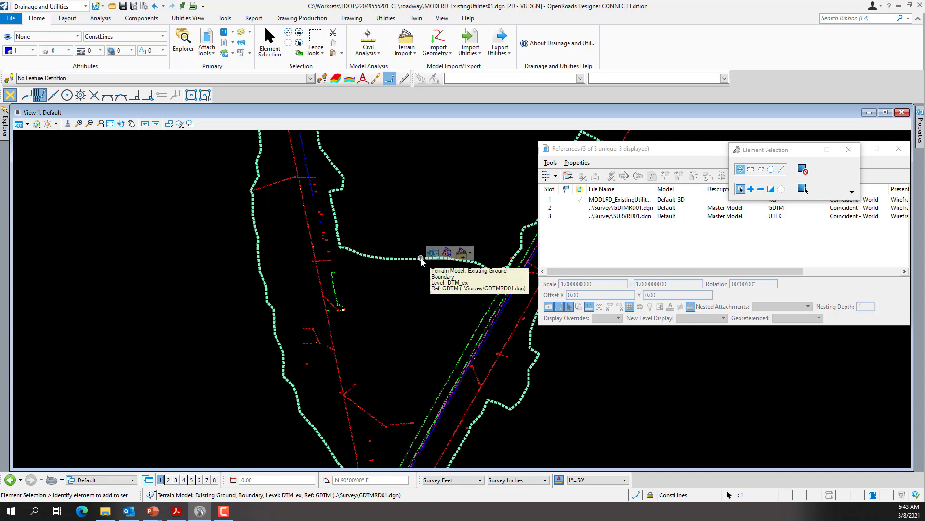
click(447, 252)
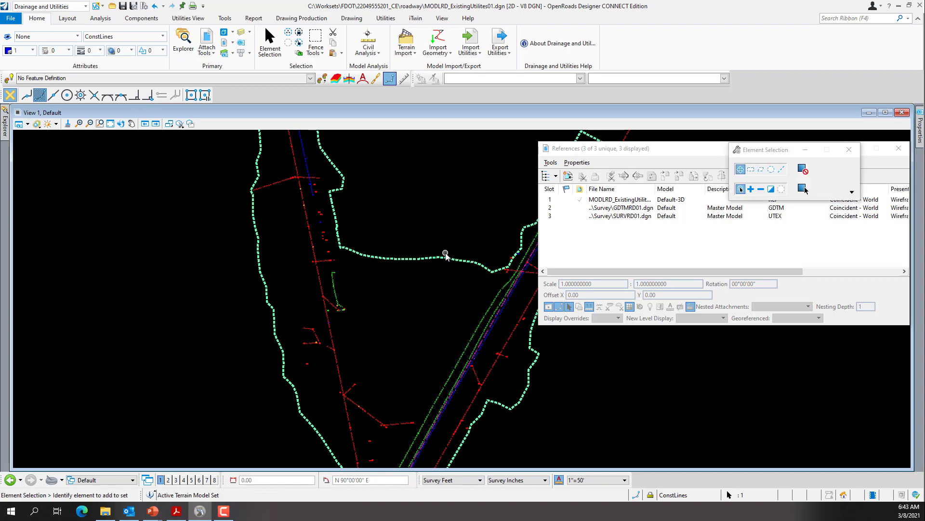
click(383, 268)
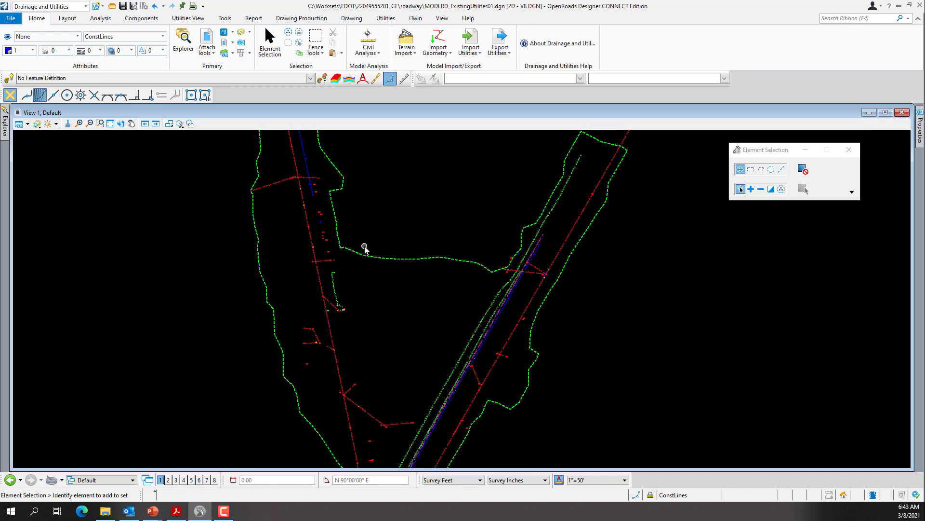
Step: Arrange the drawing in the 2 Views Plan/3D layout
click(176, 510)
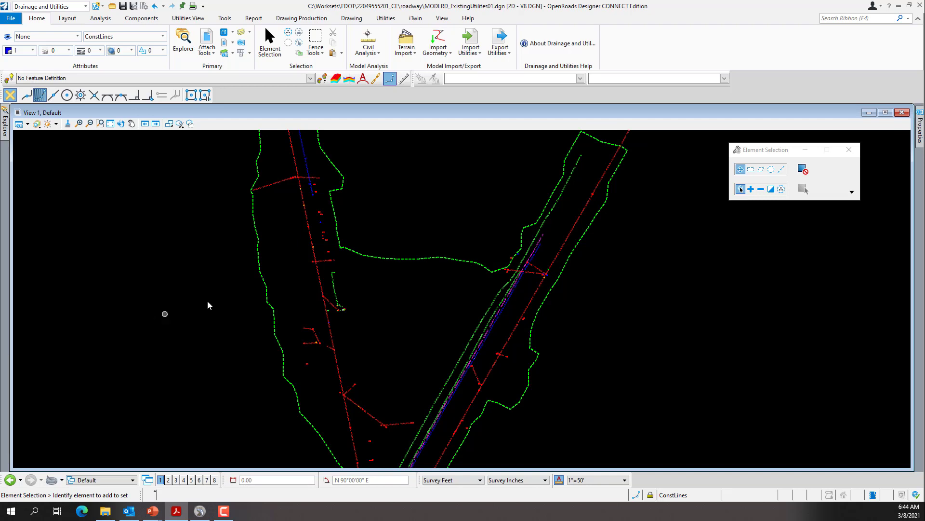
right_click(415, 232)
mouse_move(454, 256)
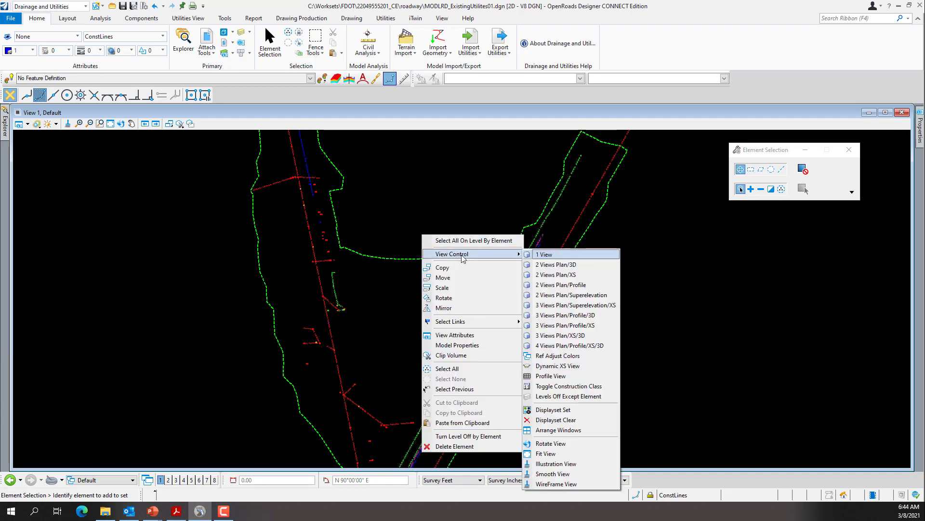
click(555, 264)
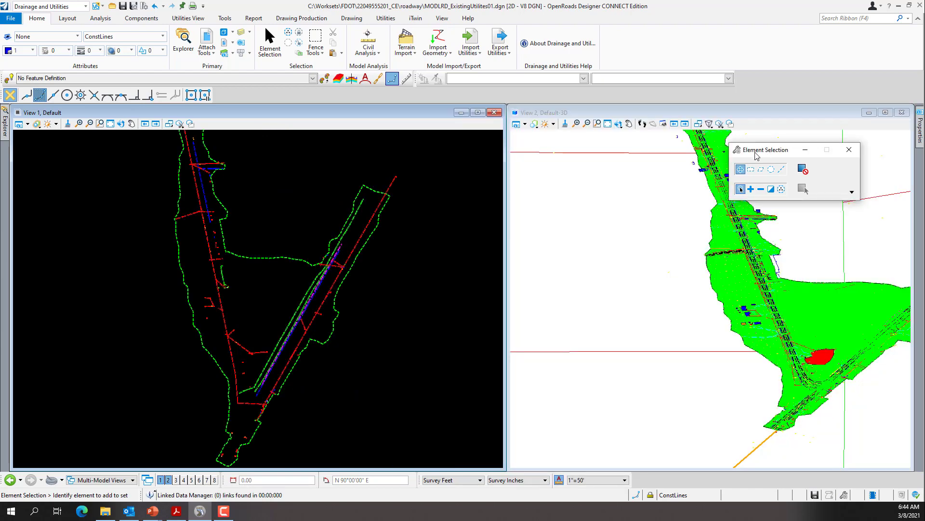
Step: Turn off the display of the SURVRD01.dgn reference in the Default-3D view through its level display
click(553, 116)
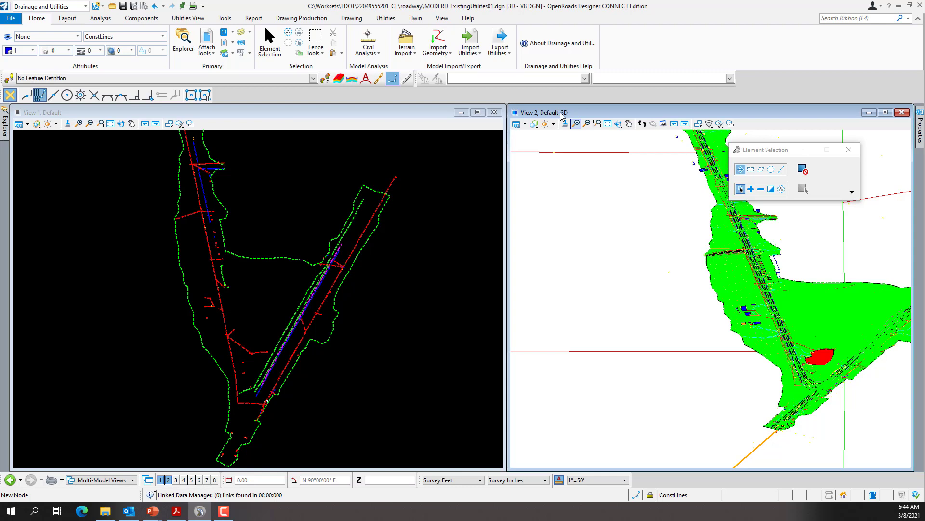
click(532, 123)
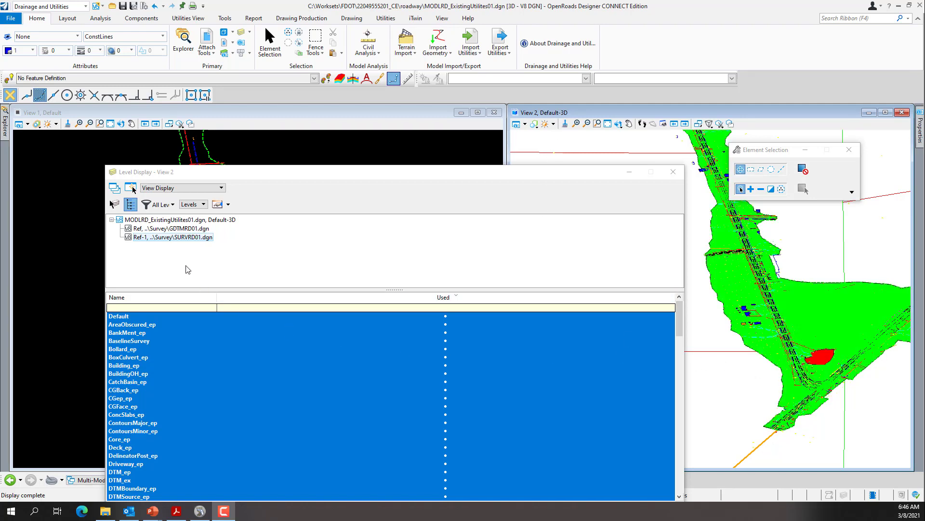
right_click(183, 241)
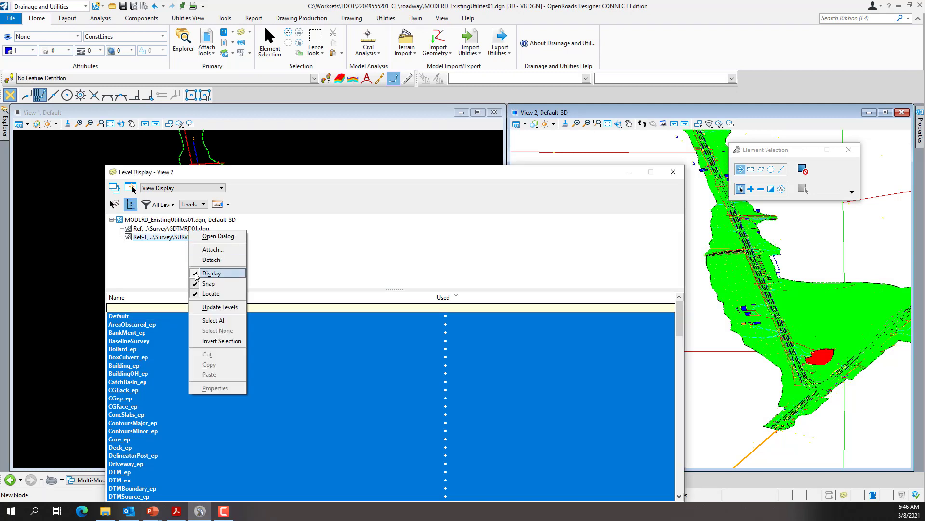
click(196, 276)
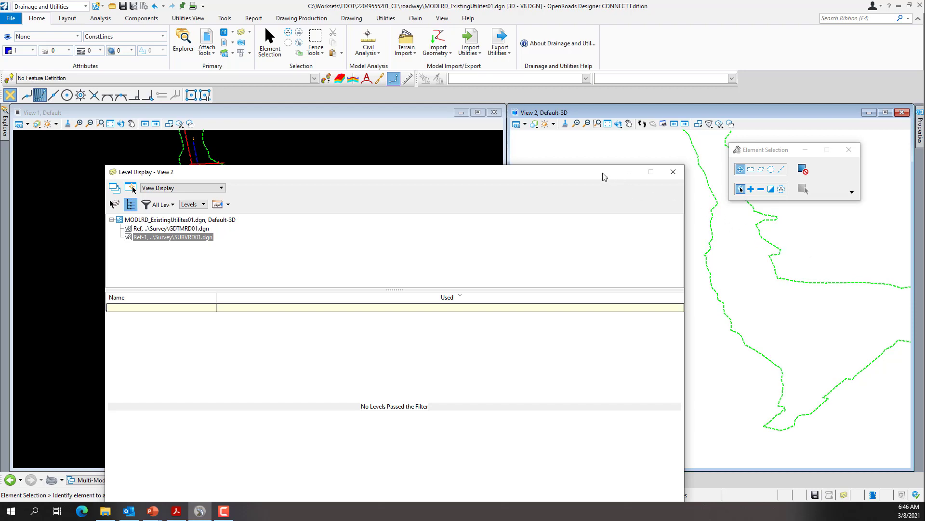
drag(601, 177, 611, 427)
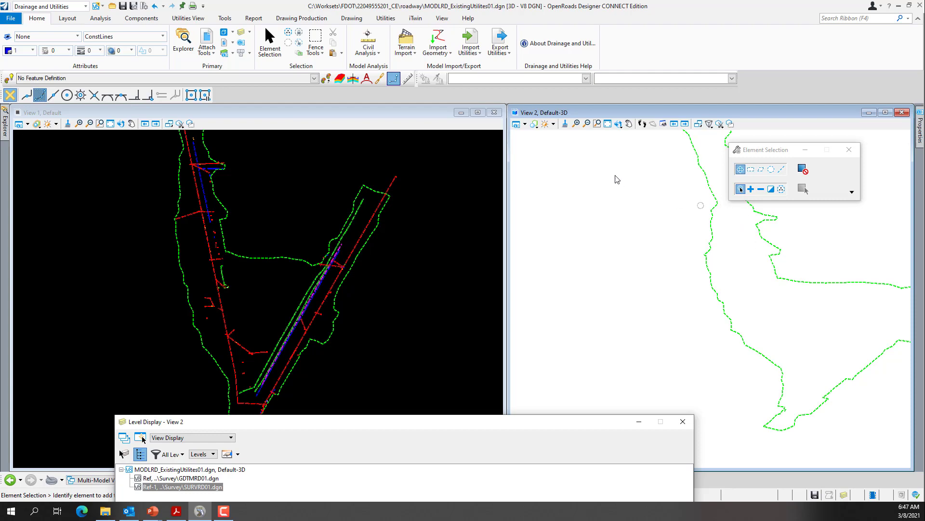
Step: Check the SURVRD01.dgn entry among the references of the Default-3D model and close the level display
click(563, 121)
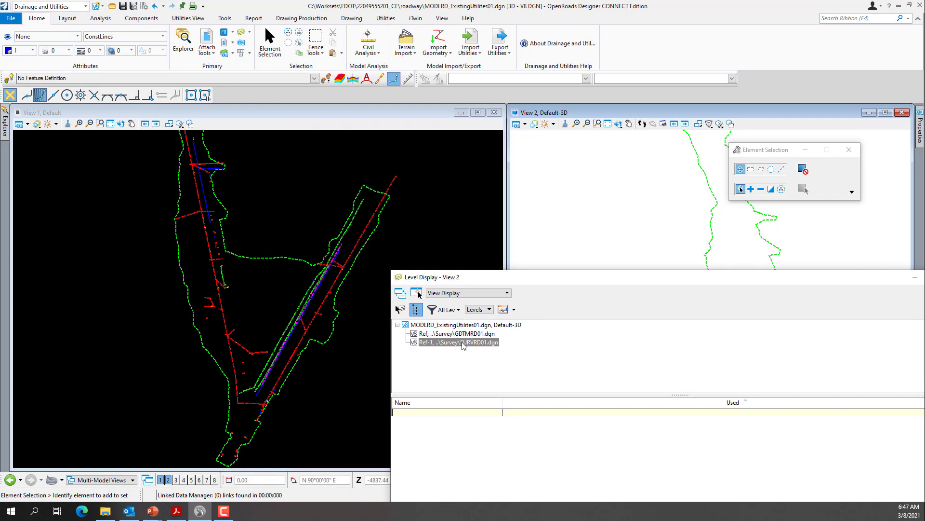
click(206, 39)
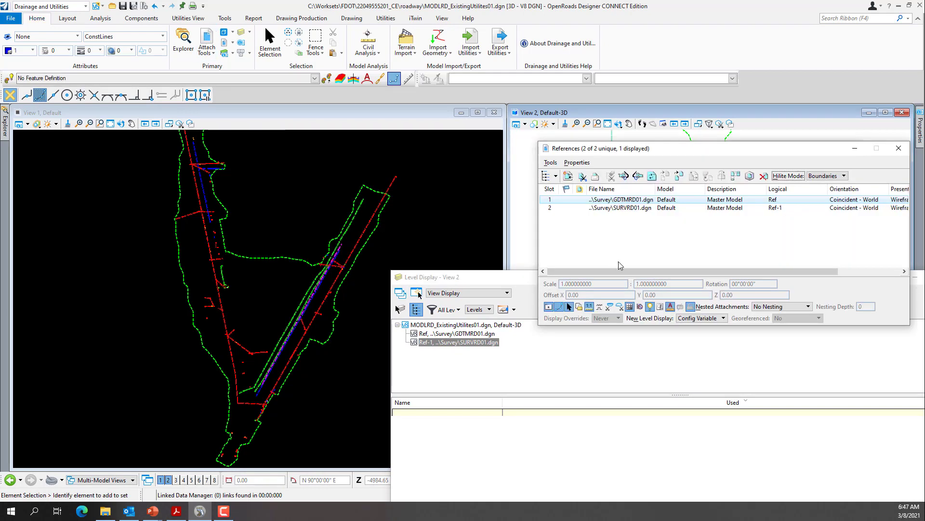
click(617, 208)
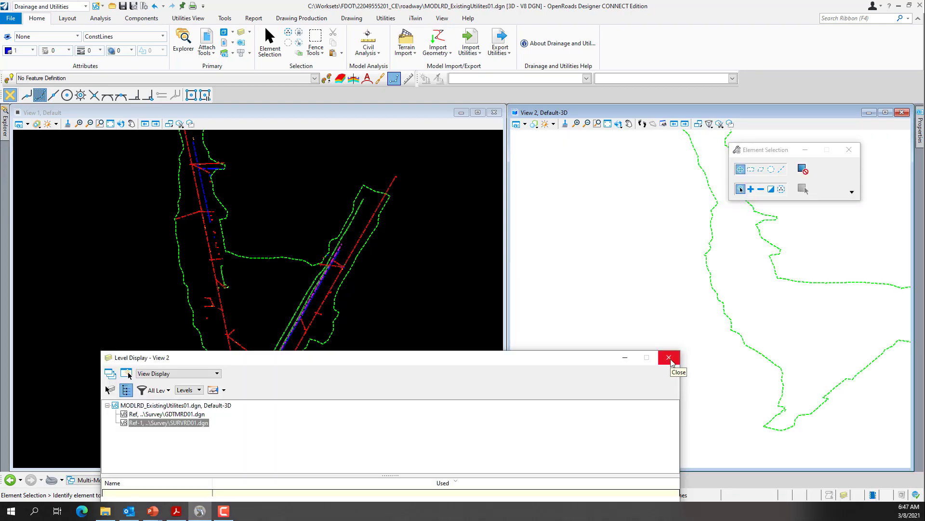
click(670, 356)
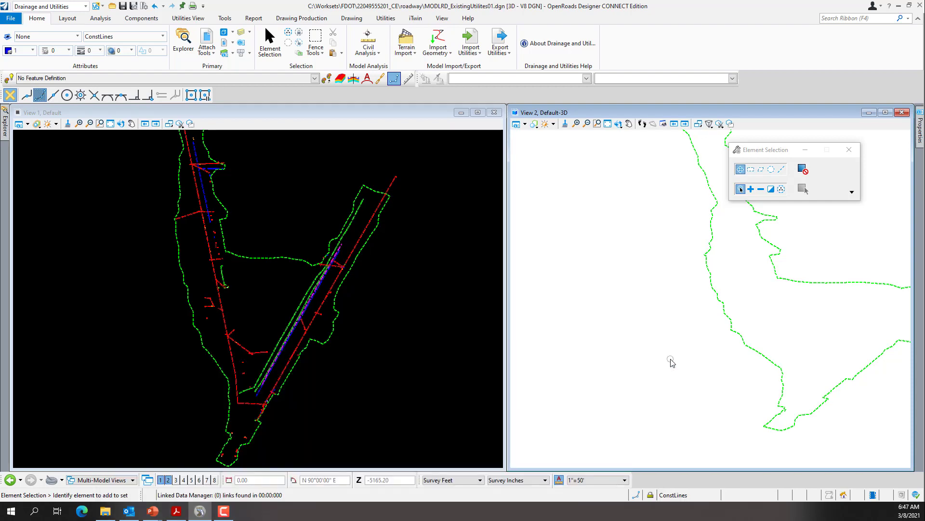
Step: Fit the 3D and plan views to all files and save the settings
click(607, 124)
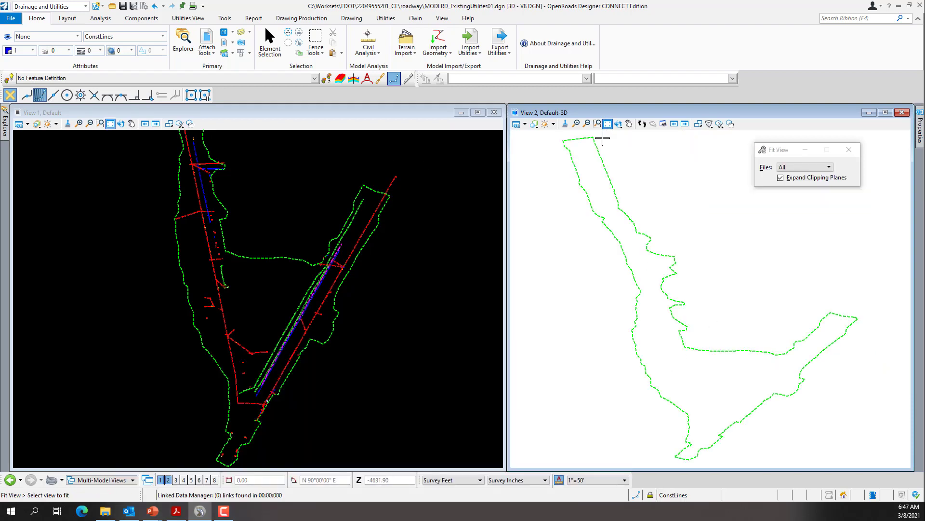
click(111, 124)
click(153, 243)
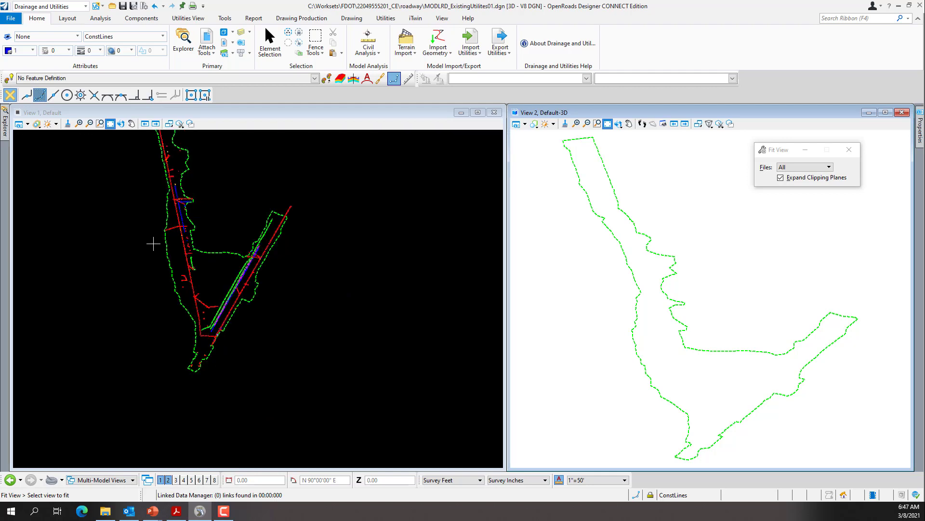
scroll(231, 279, down, 5)
scroll(207, 225, up, 4)
scroll(240, 291, up, 2)
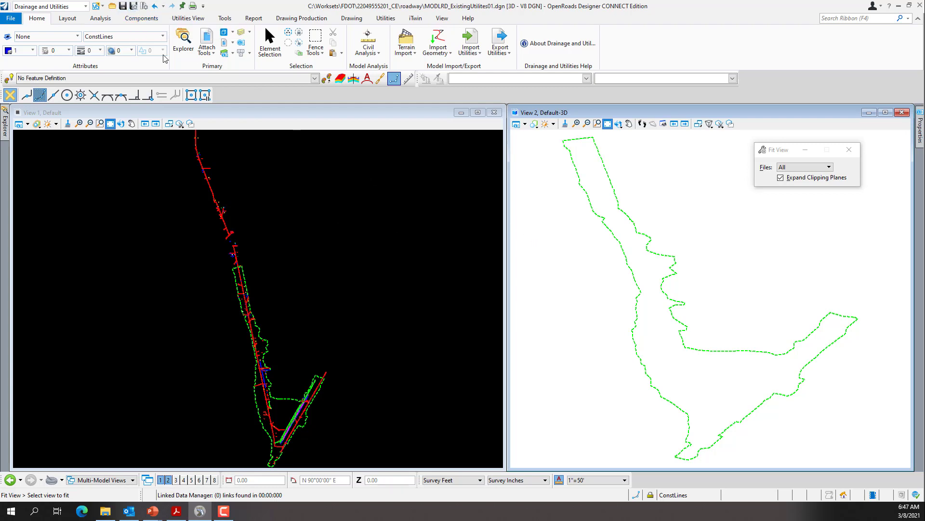
click(133, 6)
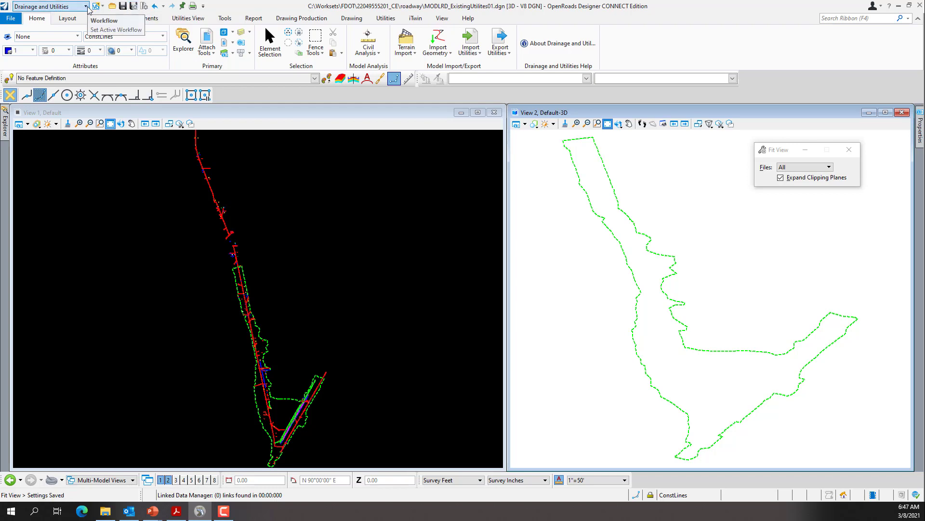
Step: Start extracting utilities from graphics with the Selection method, a 0.00 vertical offset and no design stage
click(68, 19)
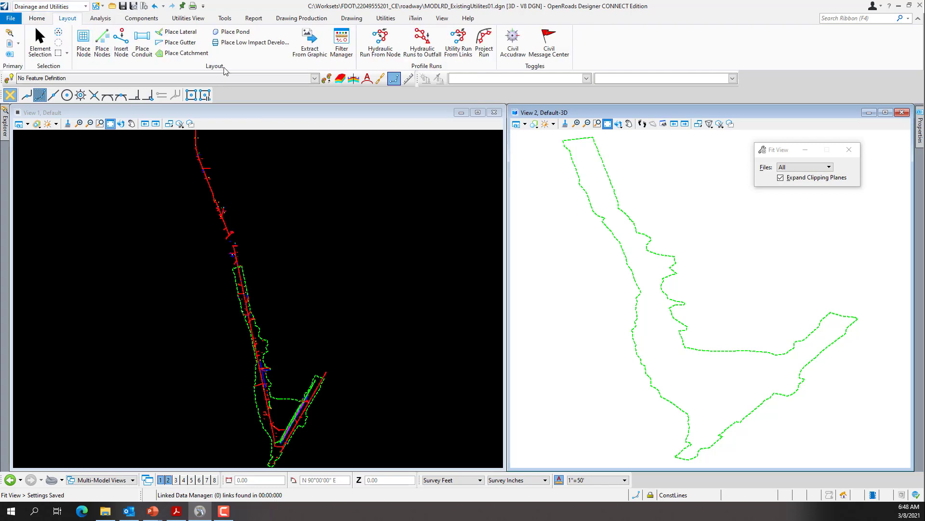
click(319, 48)
drag(750, 154, 308, 148)
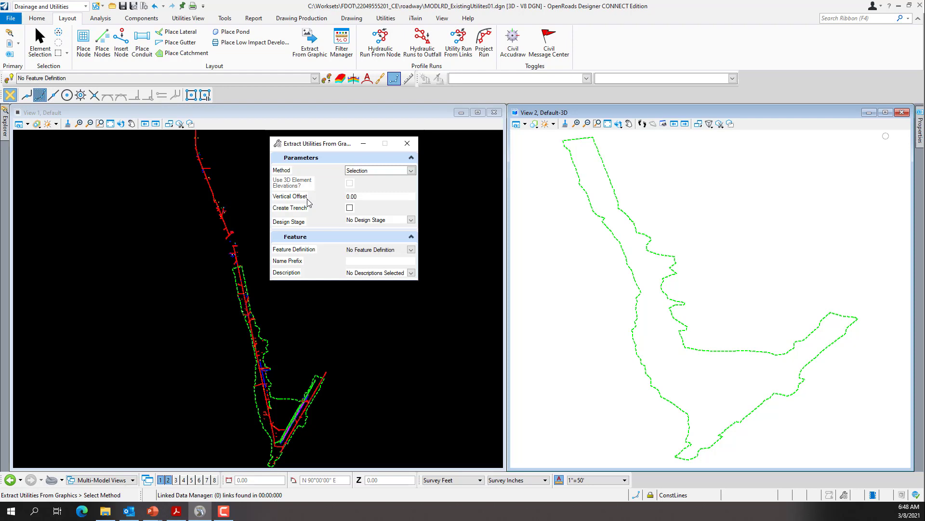
click(361, 196)
click(411, 221)
click(341, 228)
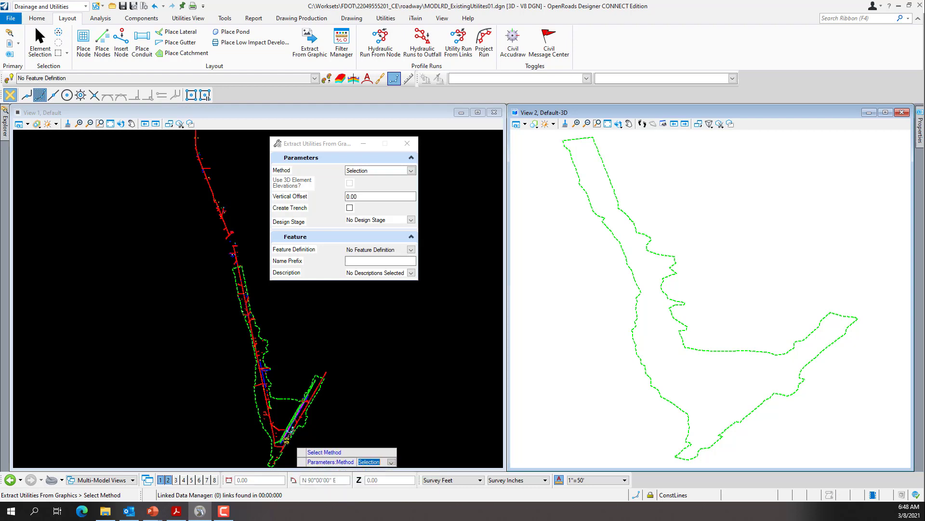
scroll(290, 376, up, 5)
scroll(290, 376, up, 3)
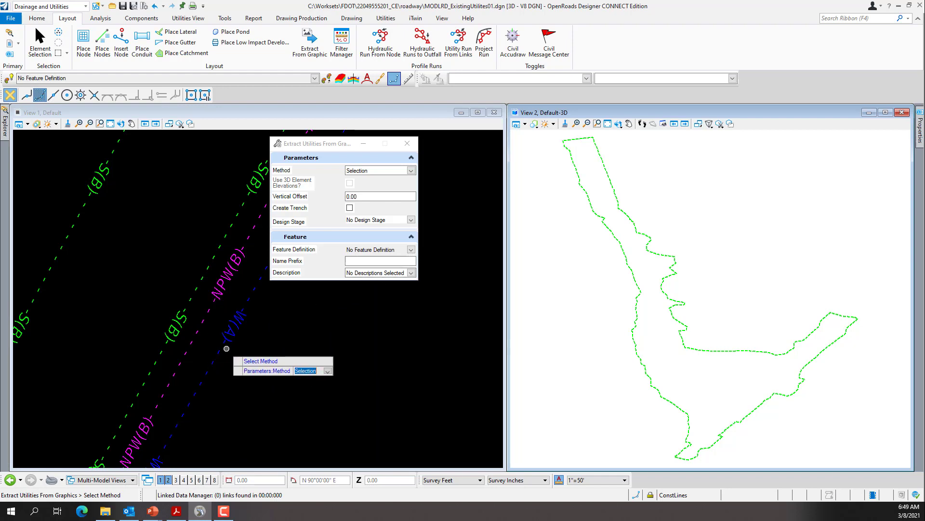
click(411, 250)
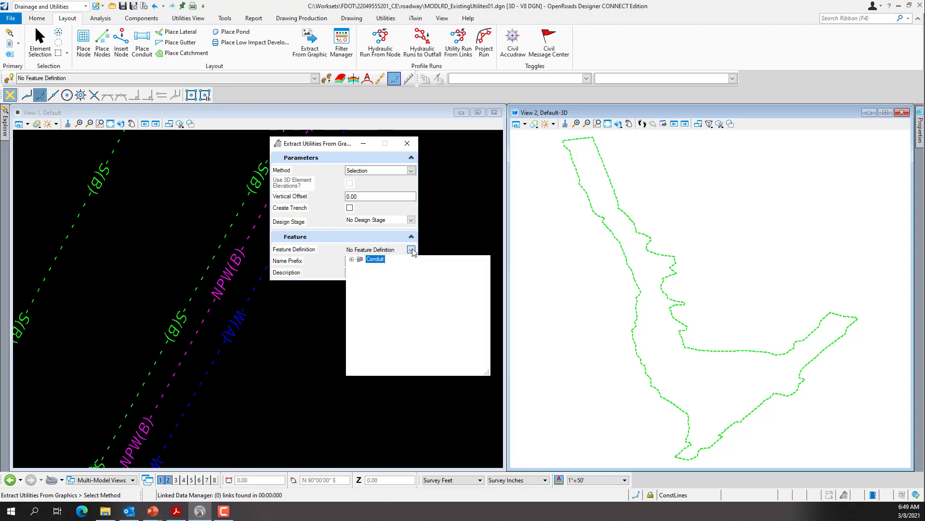
click(352, 259)
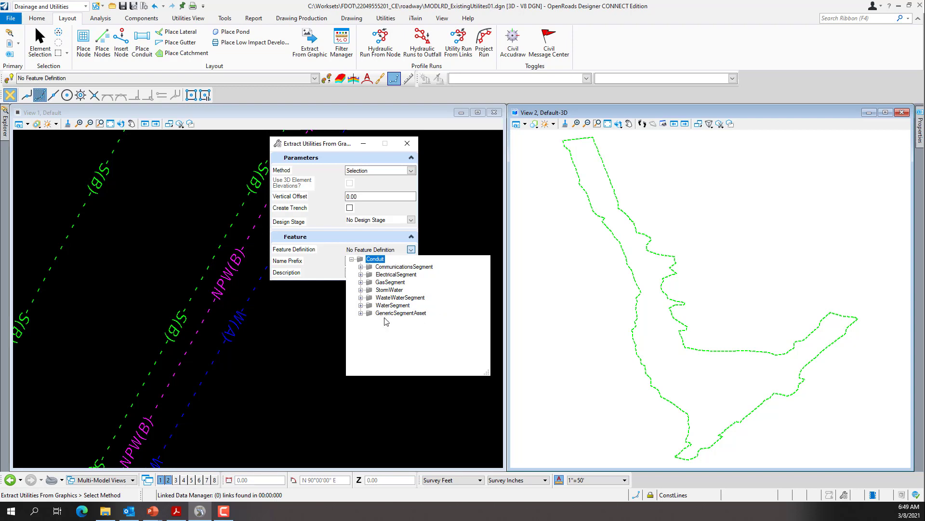
click(361, 306)
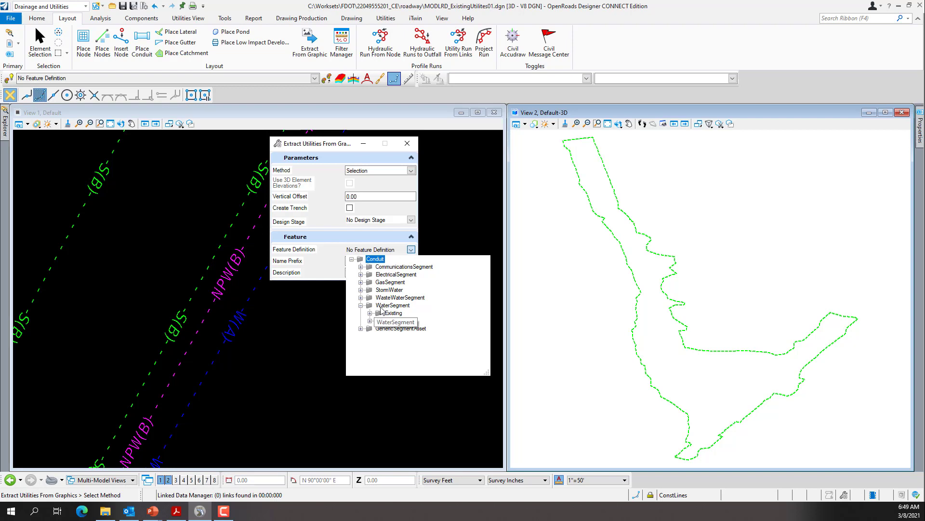
click(370, 314)
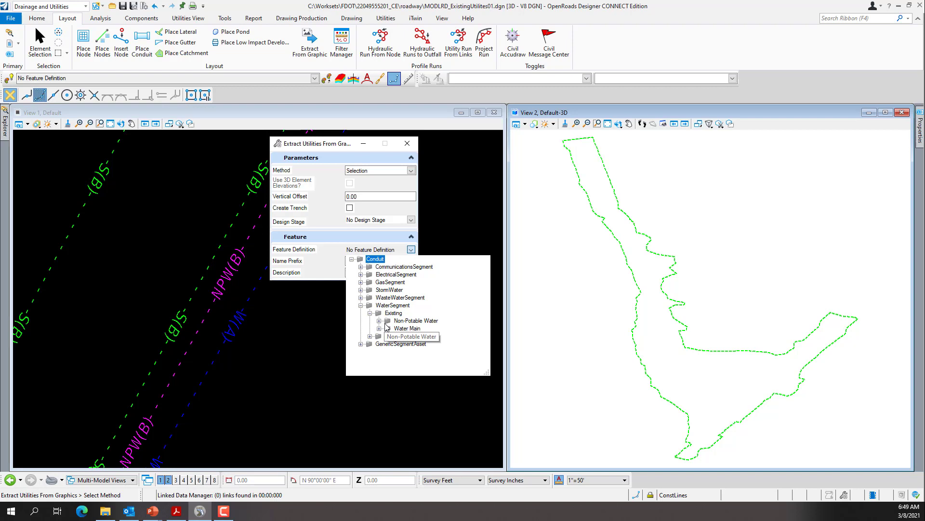
click(264, 317)
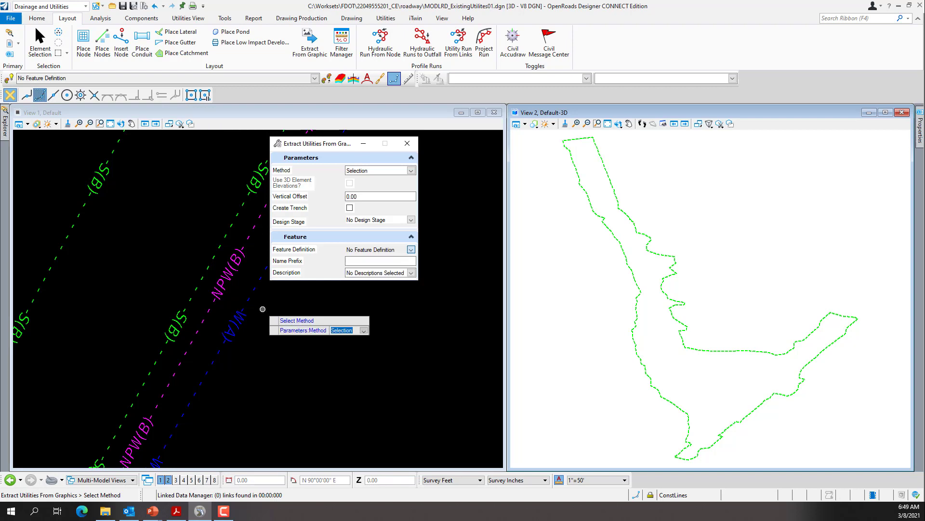
Step: Set the feature definition to Existing Water Main (Quality Level B) from the existing Water Main group of WaterSegment
click(411, 249)
click(351, 259)
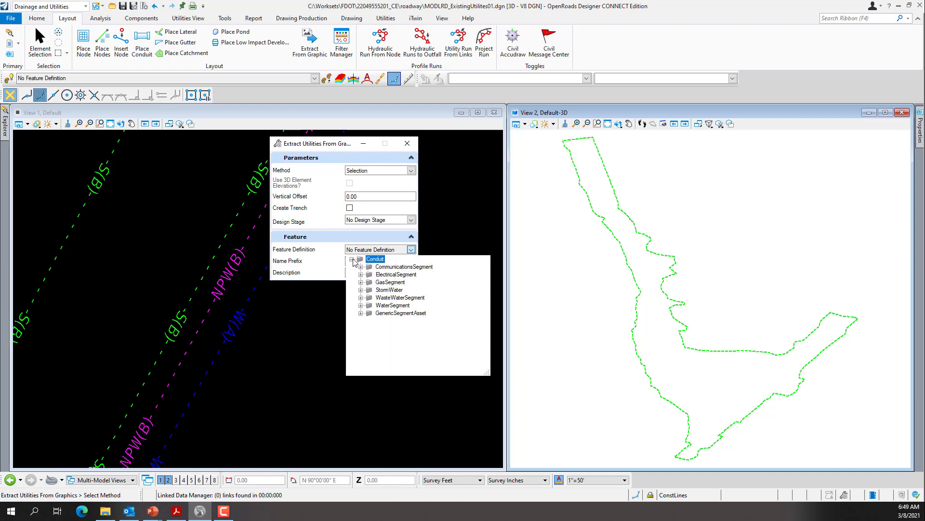
click(361, 306)
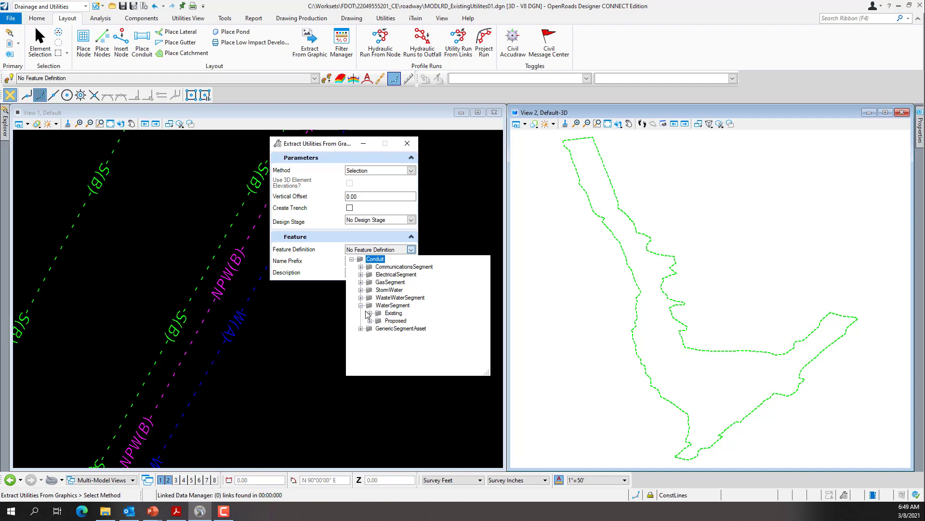
click(370, 313)
click(380, 329)
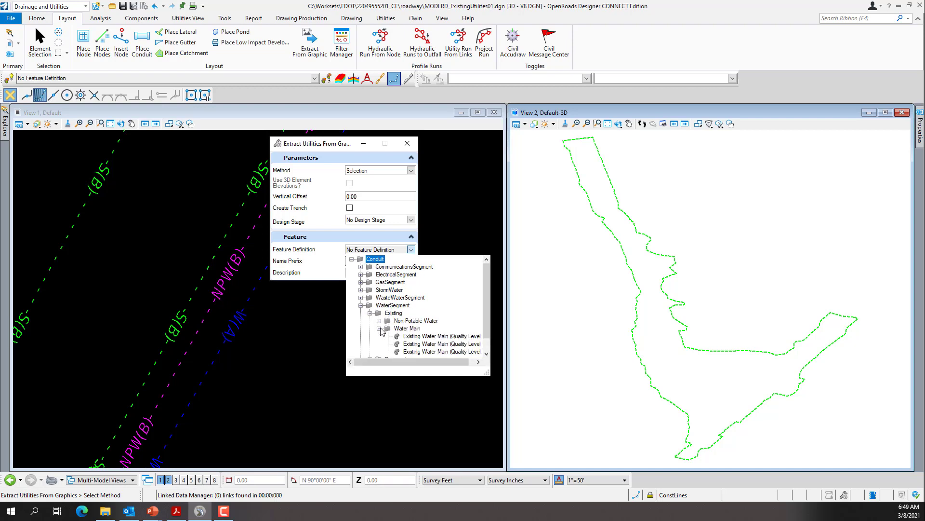
drag(394, 362, 433, 362)
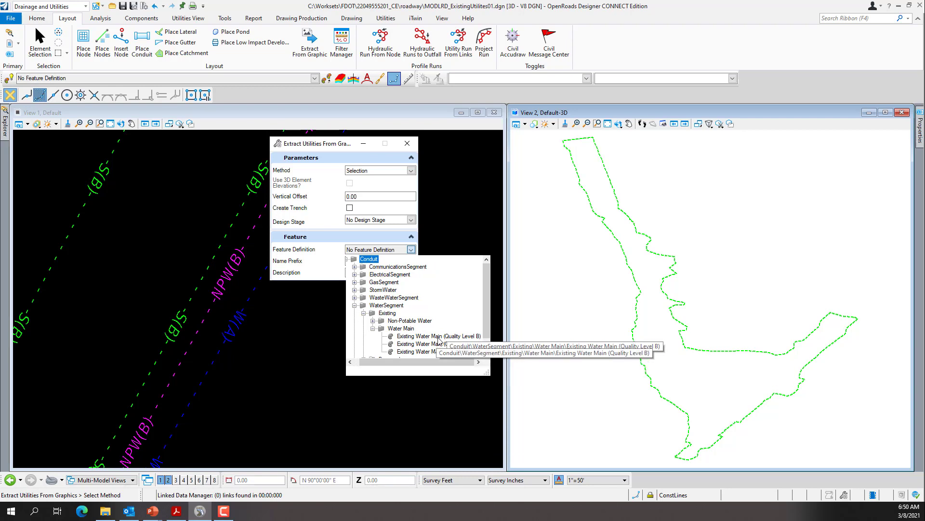
click(438, 340)
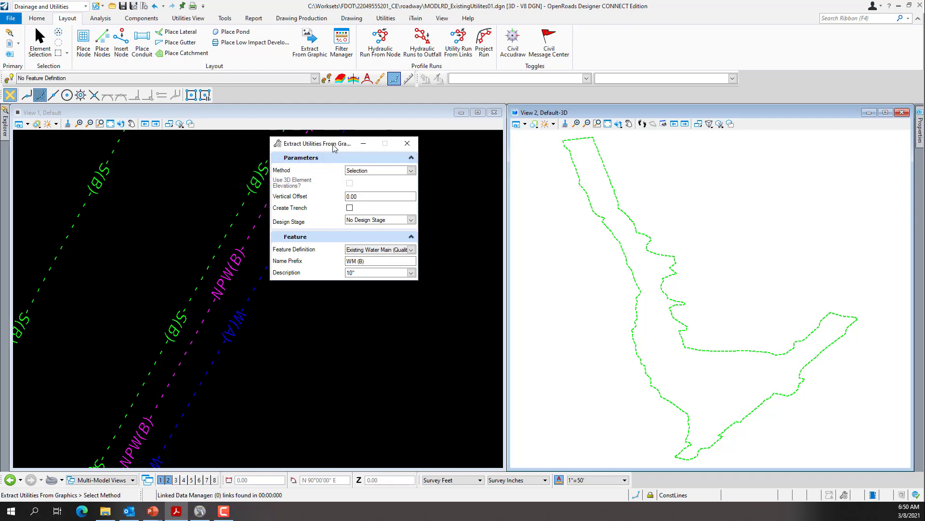
Step: Accept the Selection method and select the blue W(A) water line in the plan view, keeping the settings dialog clear of it
drag(333, 148, 421, 152)
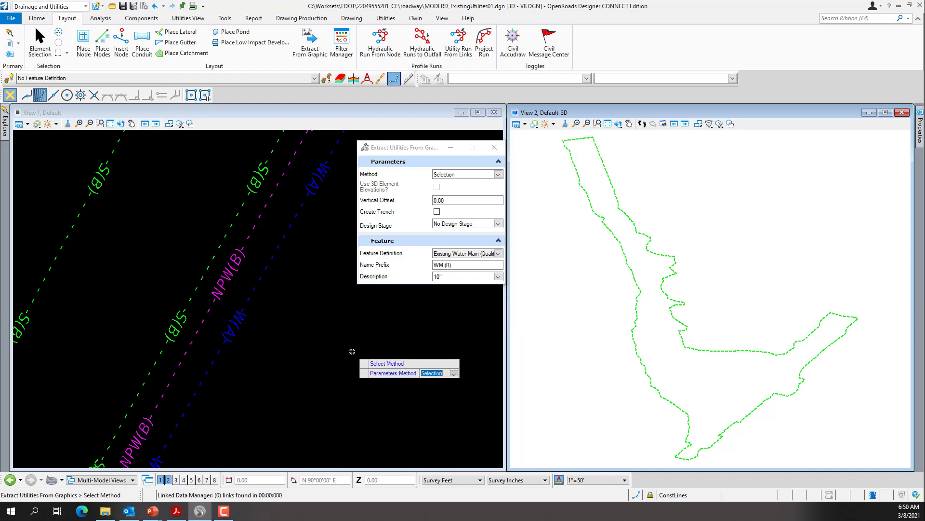
click(352, 352)
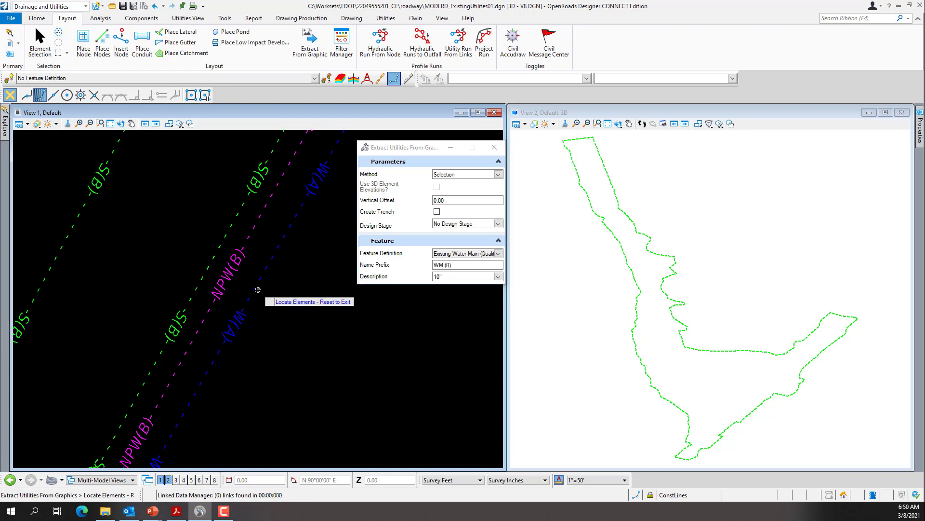
mouse_move(256, 291)
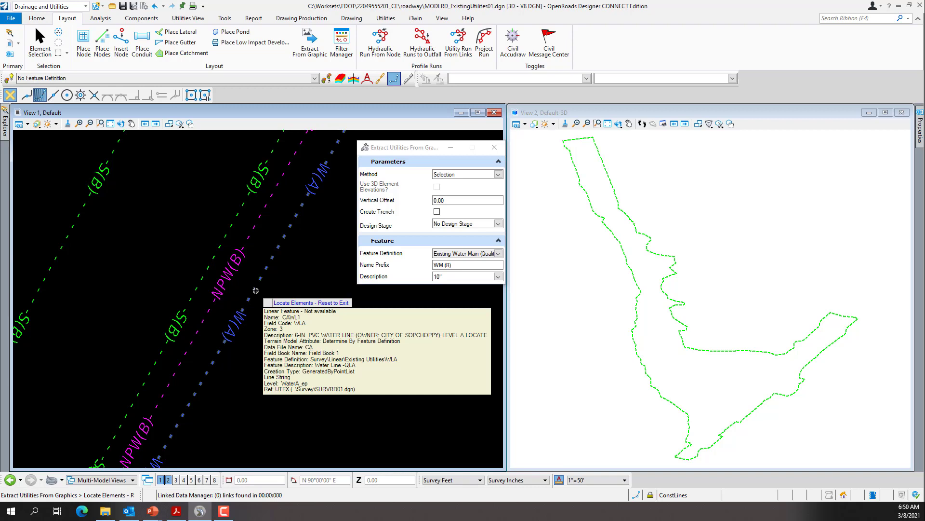
click(255, 290)
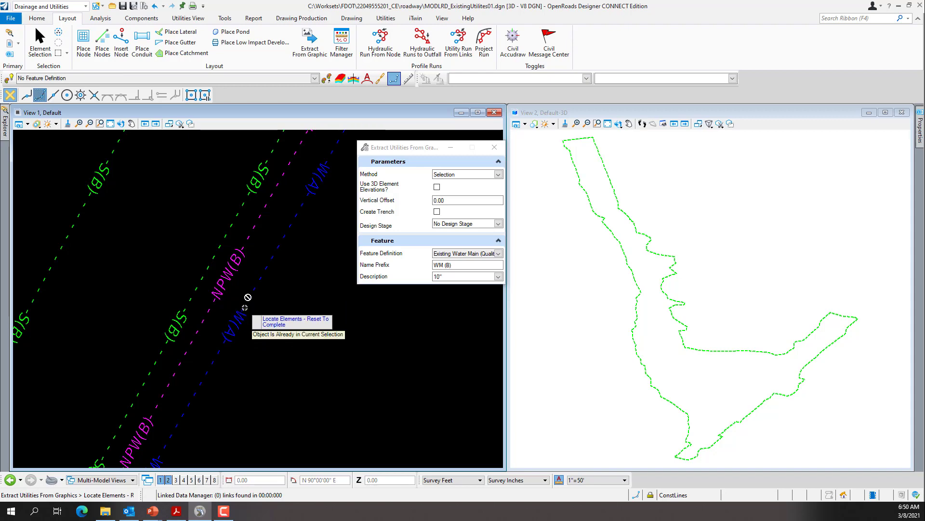
Step: Add the remaining blue water lines along the long north-south road in the plan view to the extraction selection
scroll(245, 307, down, 3)
scroll(292, 220, up, 1)
scroll(299, 280, down, 1)
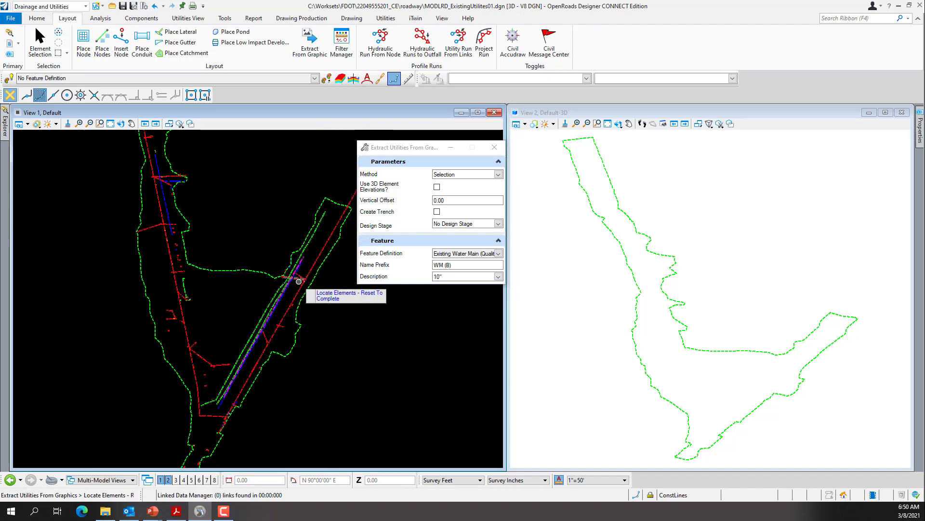
scroll(299, 280, up, 1)
scroll(225, 212, up, 2)
scroll(198, 222, up, 1)
scroll(166, 250, down, 1)
scroll(193, 418, up, 2)
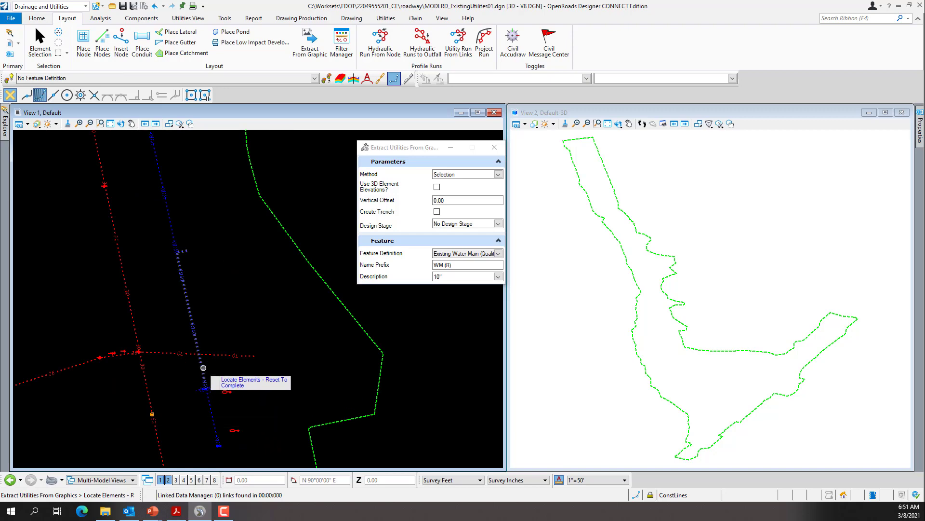
scroll(241, 345, down, 3)
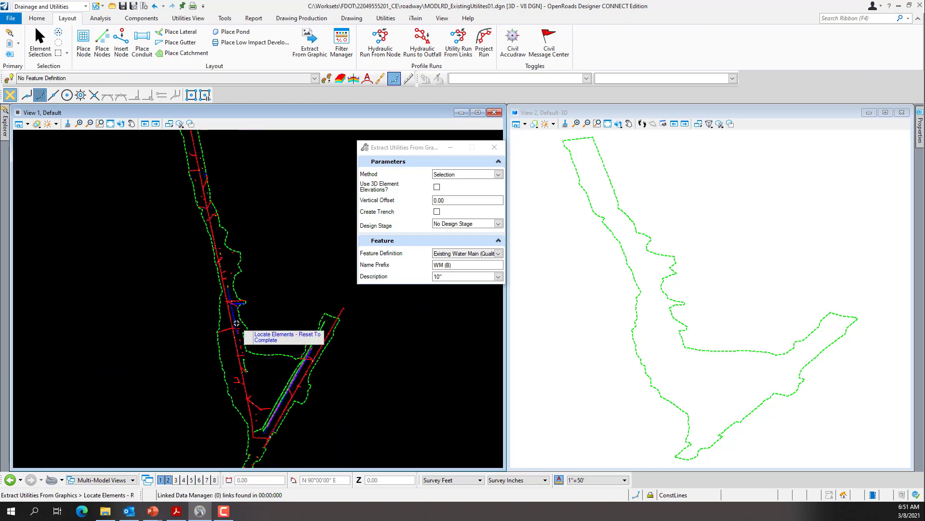
scroll(220, 237, up, 3)
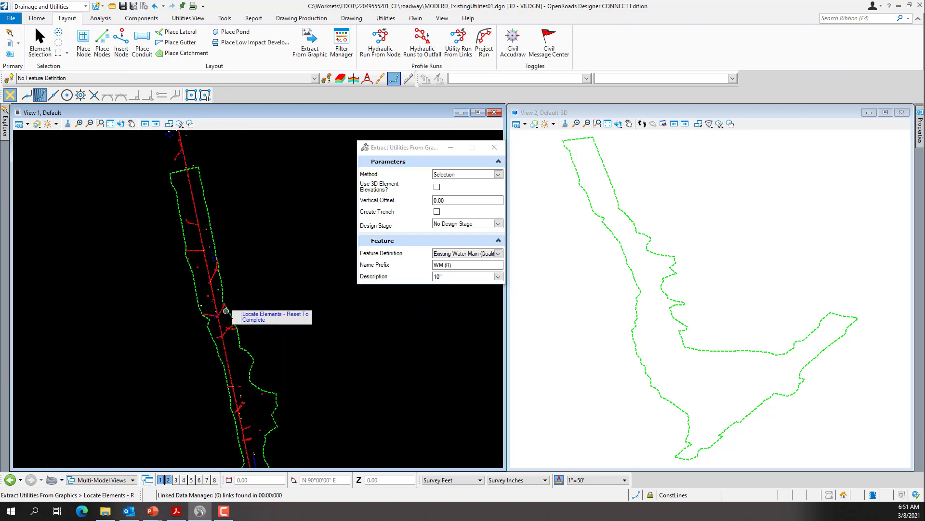
scroll(226, 311, up, 3)
scroll(226, 318, down, 4)
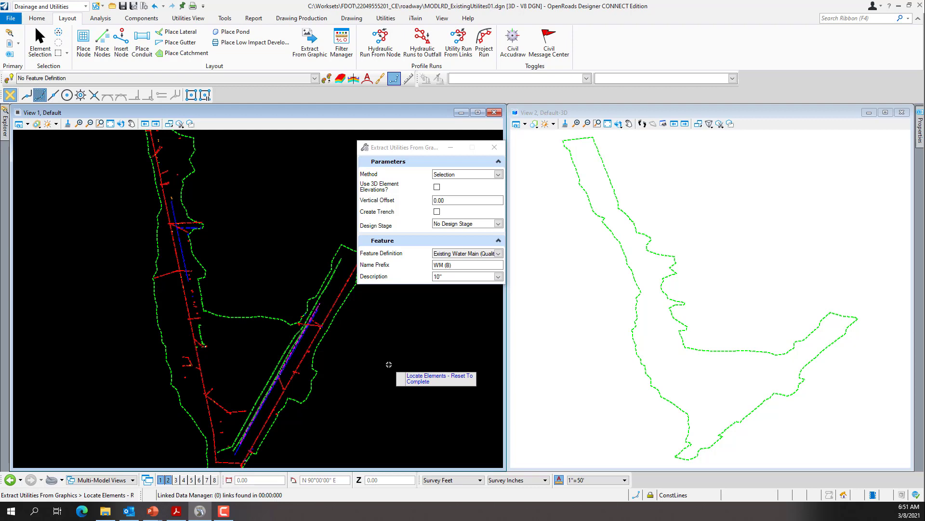
Step: Complete the water line selection with the 10" description and set the vertical offset to -2.50
click(498, 276)
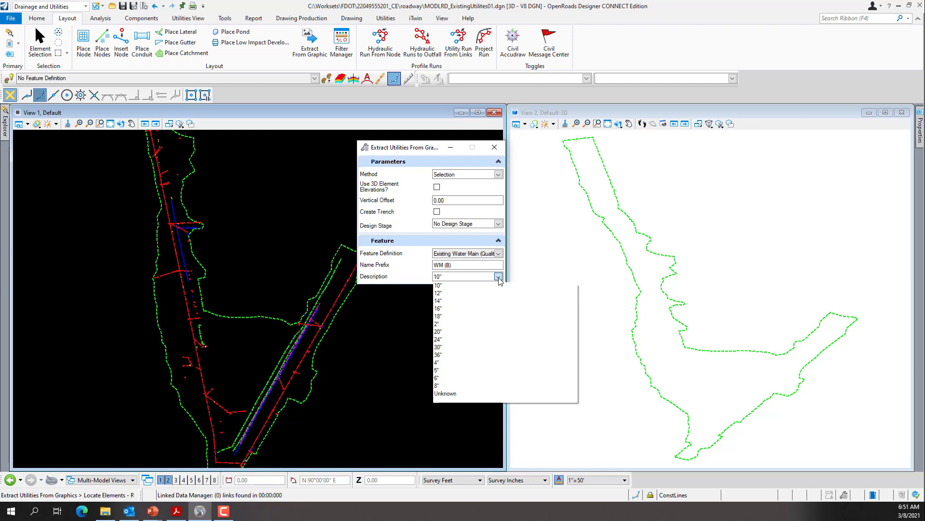
click(238, 291)
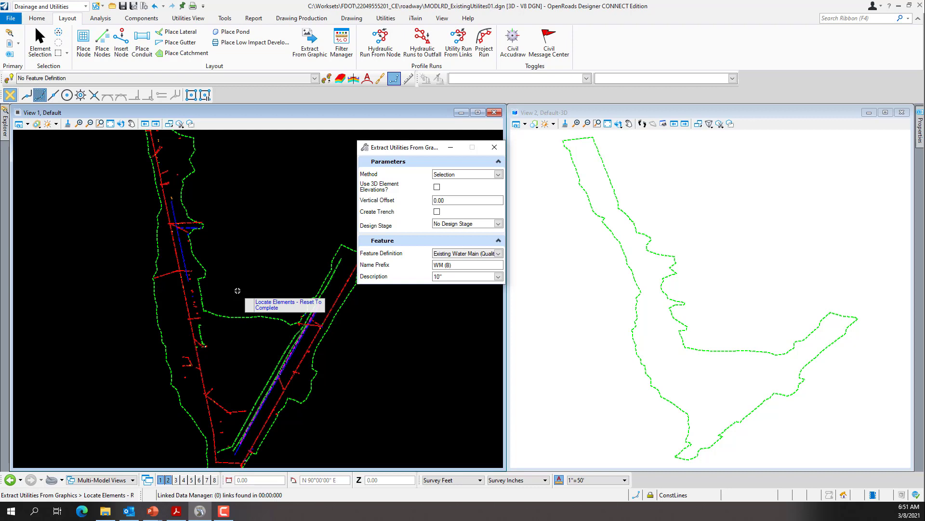
right_click(237, 291)
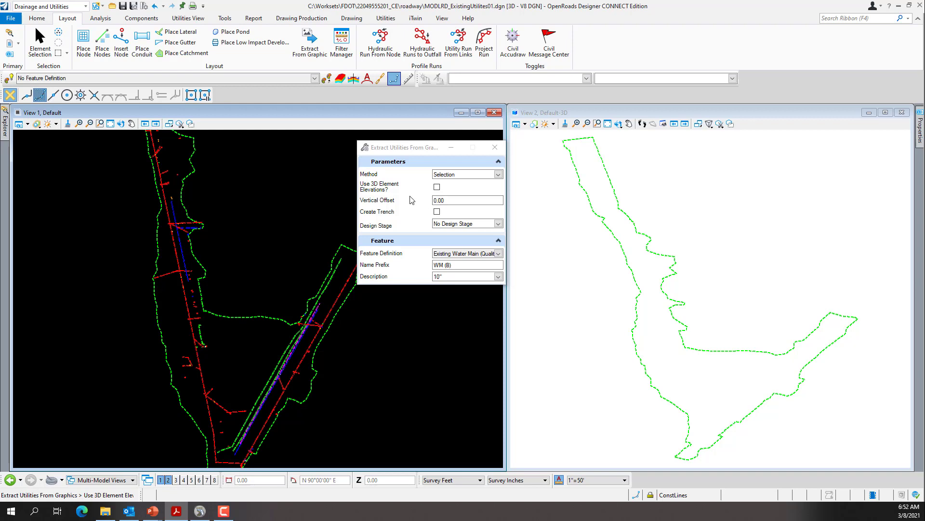
click(423, 201)
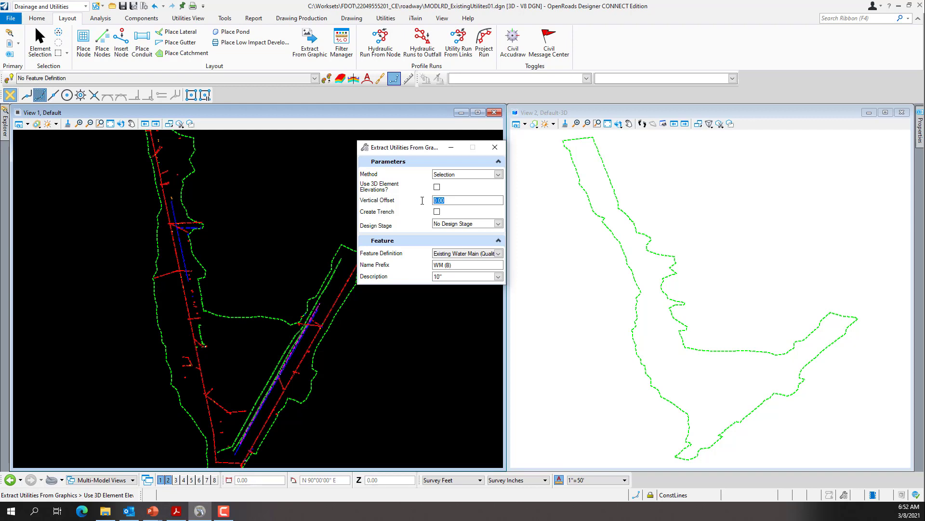
text(-2.5)
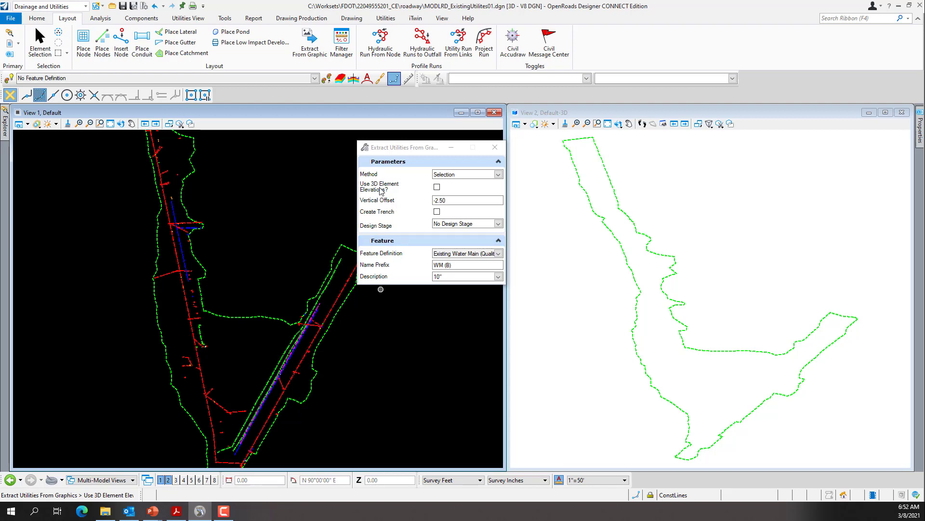
Step: Extract the selected water lines against the active terrain model with the -2.50 vertical offset and no trench, and inspect the 3D pipe
click(373, 322)
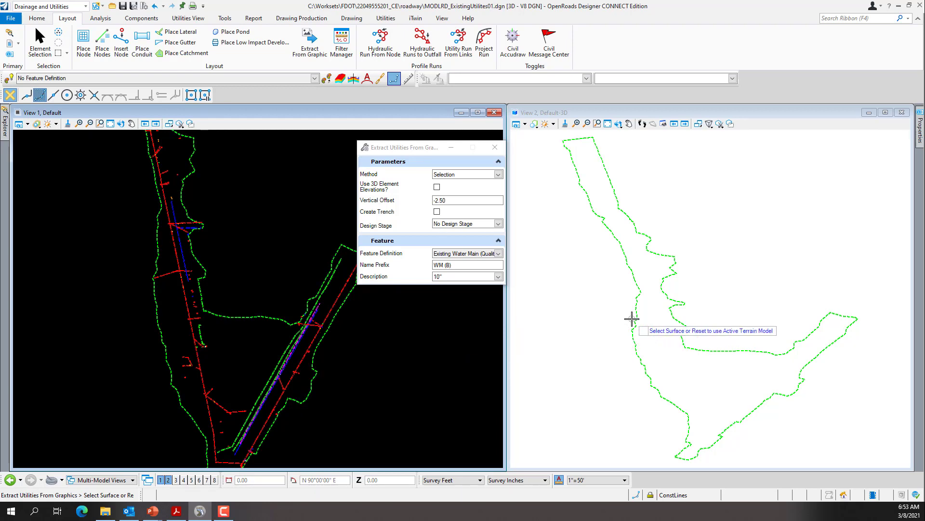
click(314, 363)
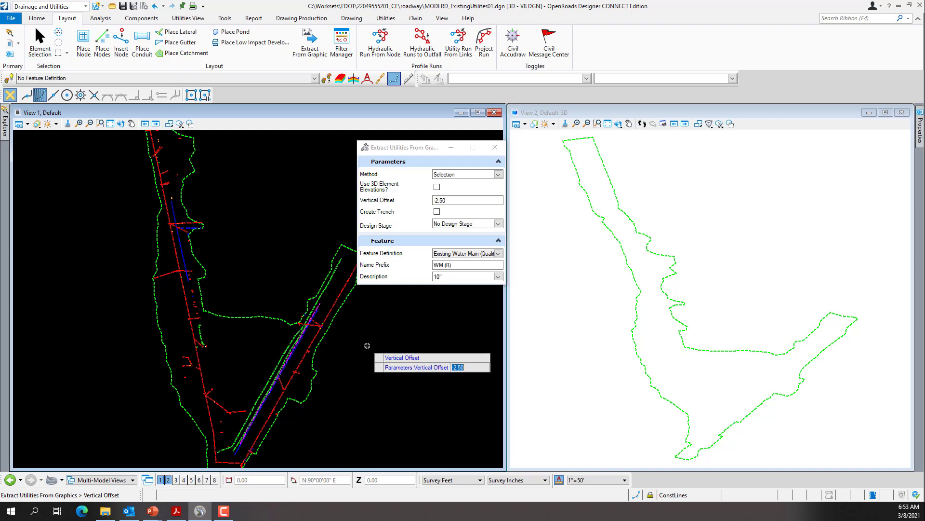
key(Return)
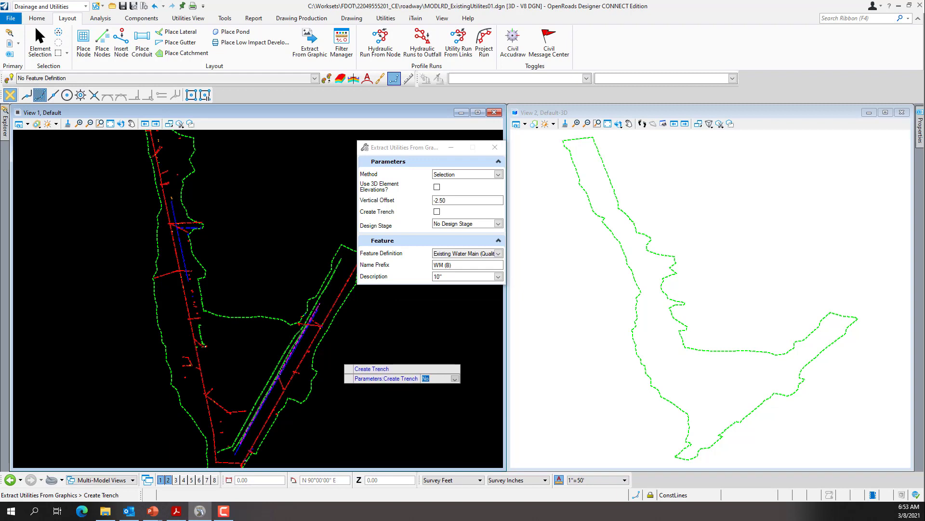
key(Return)
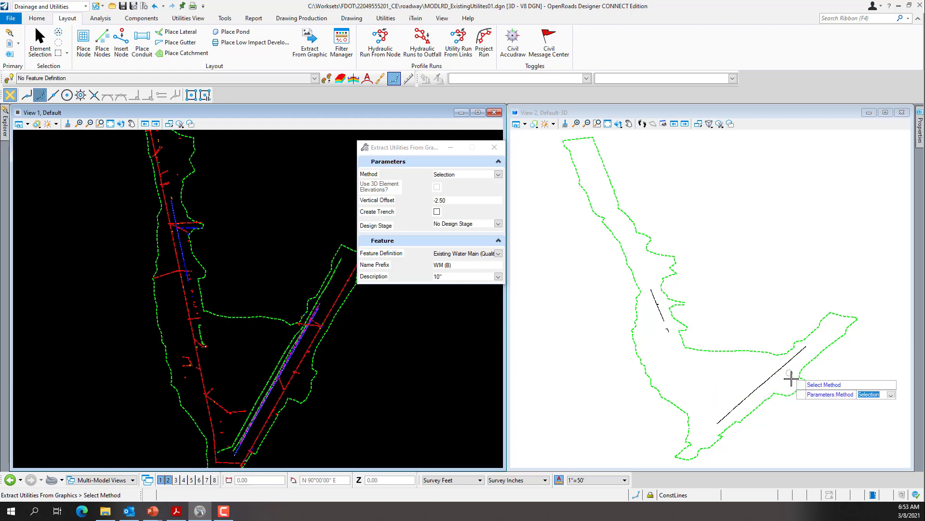
scroll(777, 368, up, 5)
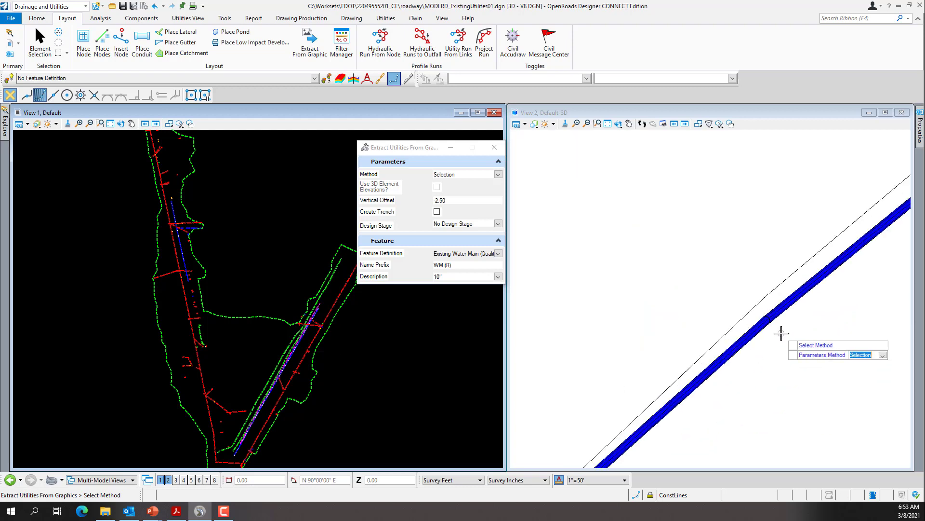
scroll(781, 331, up, 3)
scroll(751, 292, up, 1)
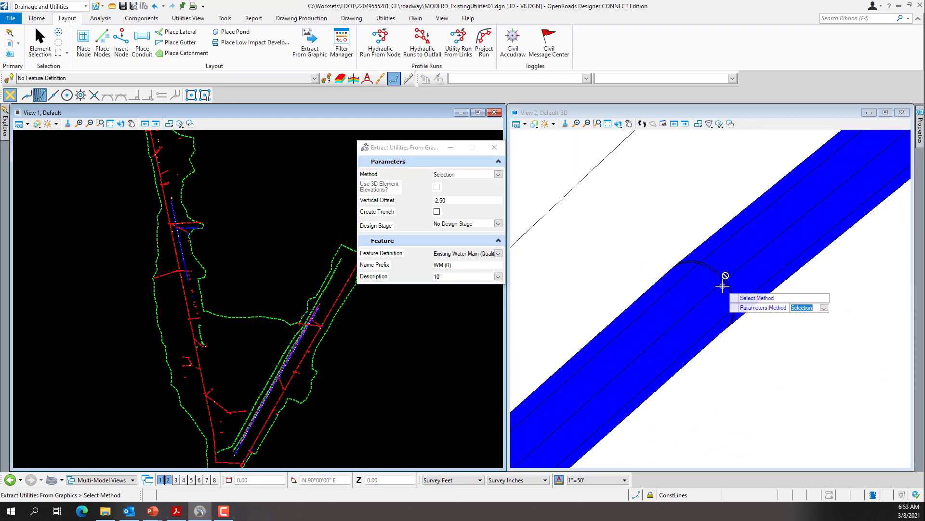
scroll(723, 280, down, 4)
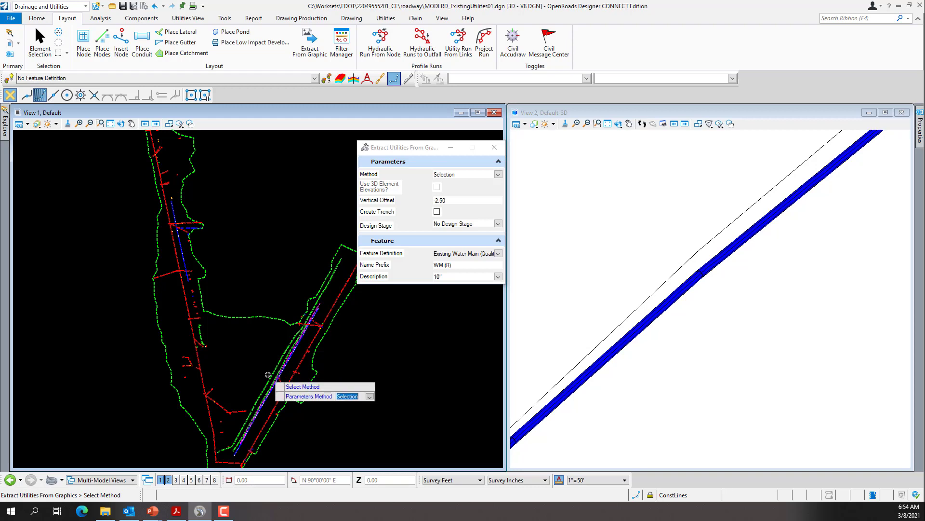
Step: Set the vertical offset to -2.00 and the feature definition to Existing Sanitary Sewer (Quality Level B) for the utility extraction
click(439, 201)
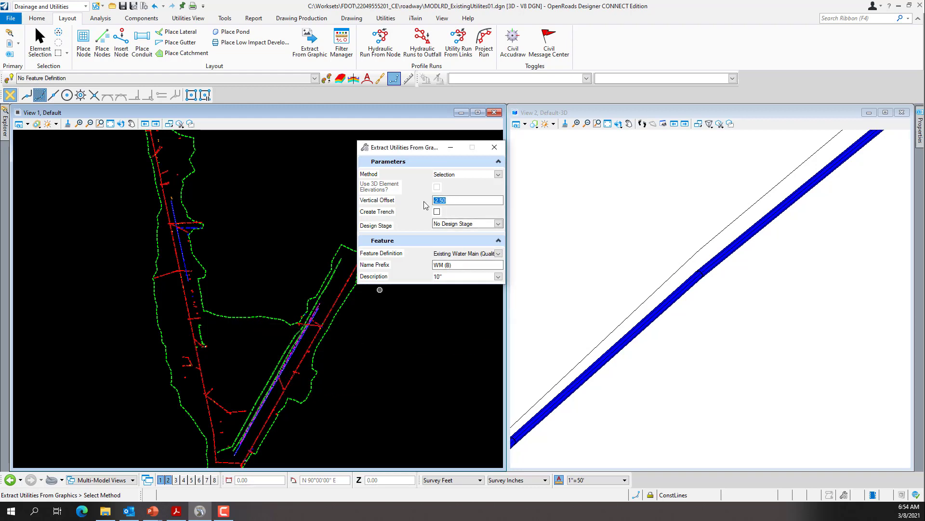
text(-2)
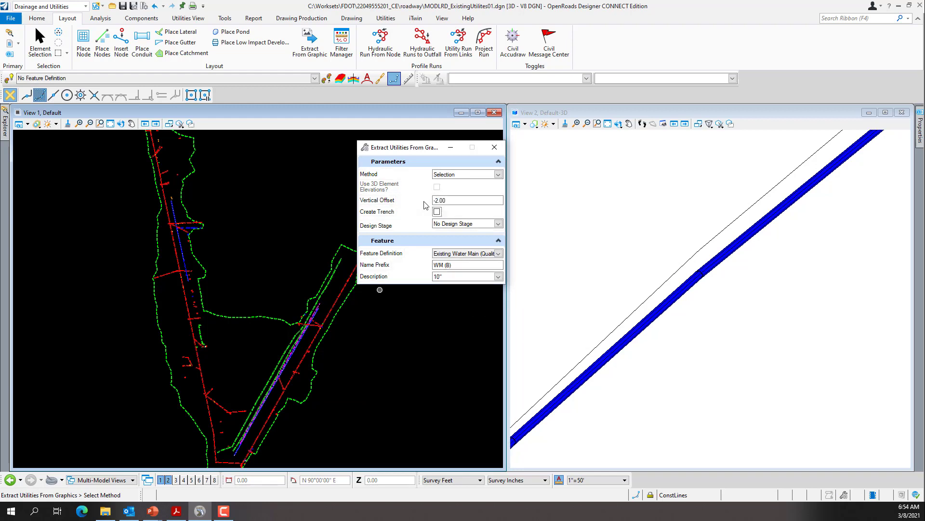
click(498, 253)
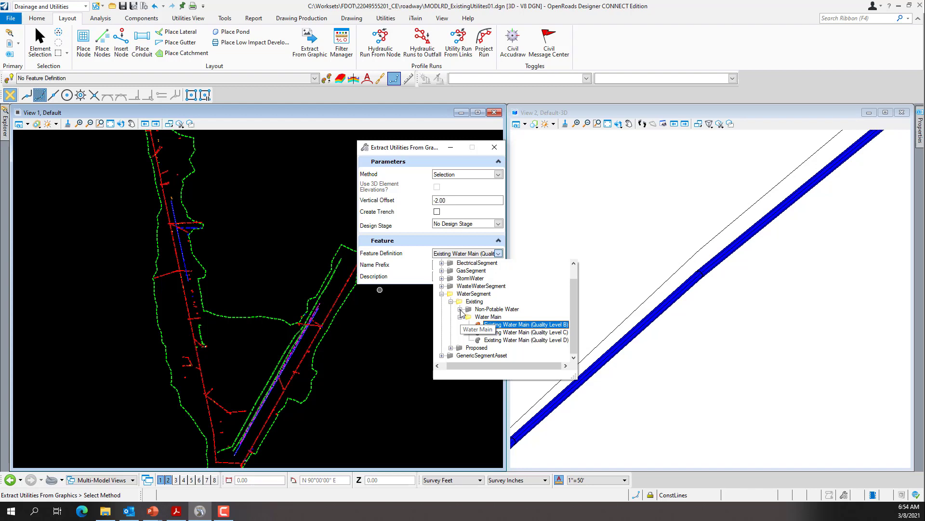
click(460, 317)
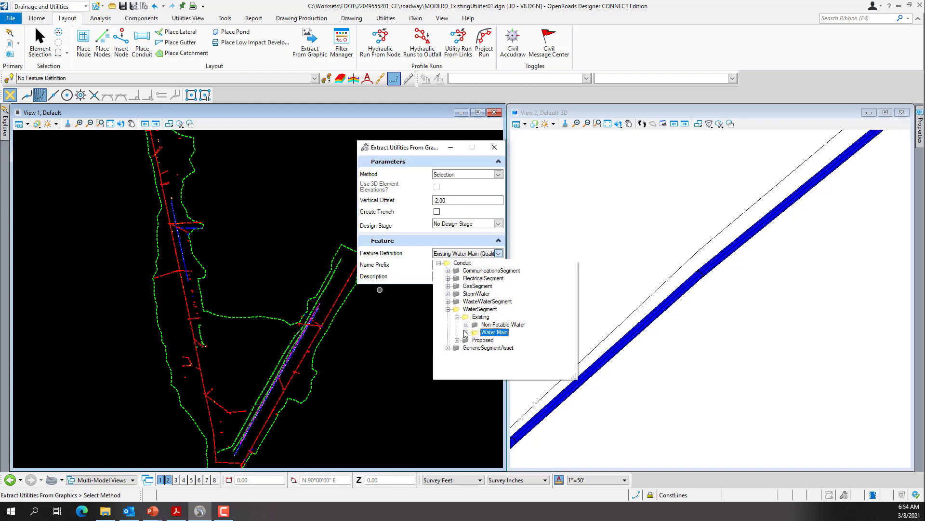
click(448, 302)
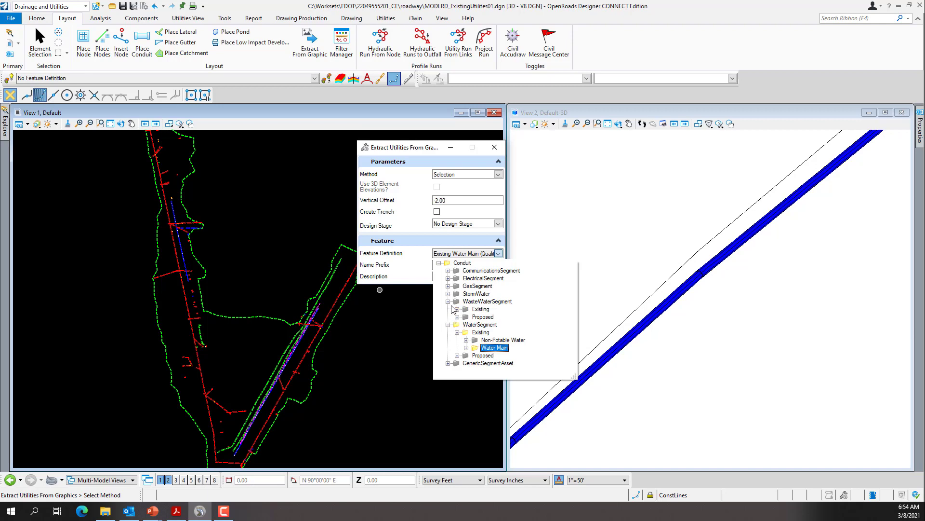
click(457, 309)
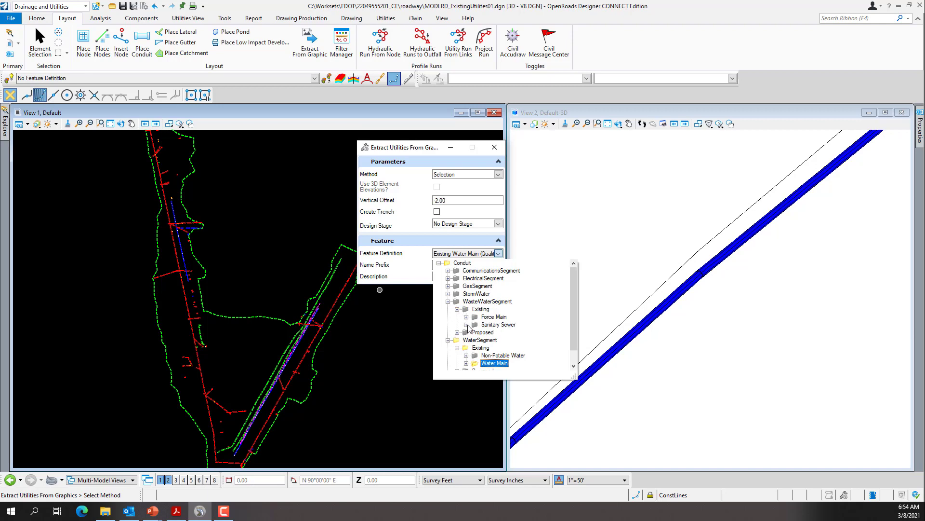
click(466, 324)
click(511, 340)
Step: Accept the Selection method, pick the green S(B) sanitary sewer line in the plan view, and complete the selection
scroll(165, 238, up, 5)
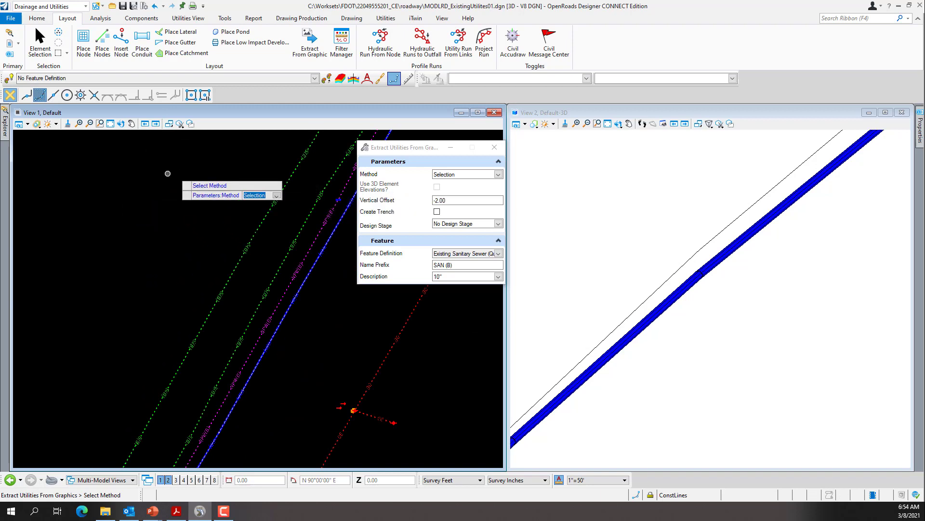
click(123, 184)
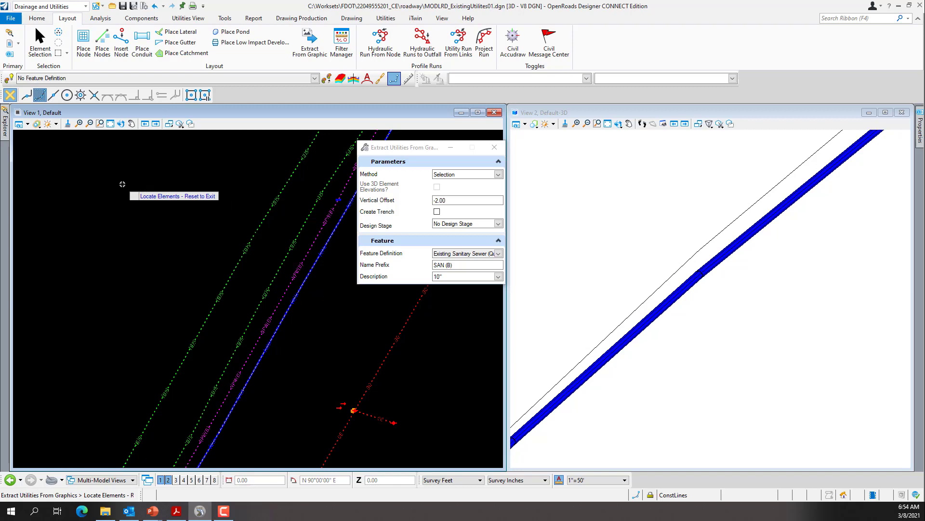
click(285, 259)
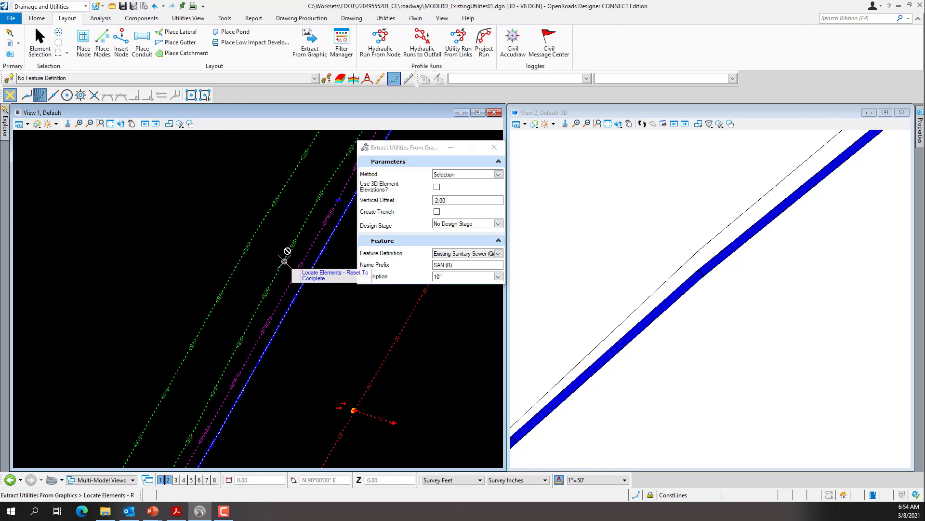
scroll(246, 284, down, 4)
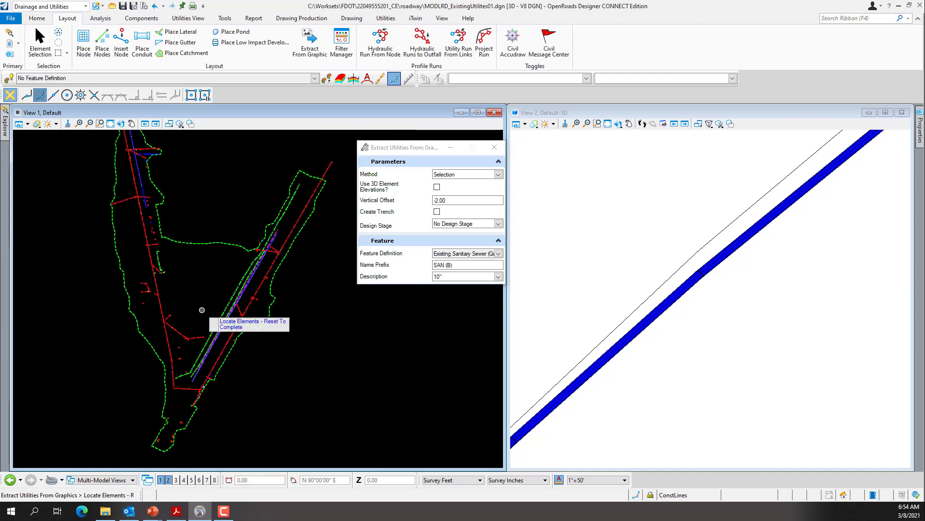
scroll(227, 339, up, 3)
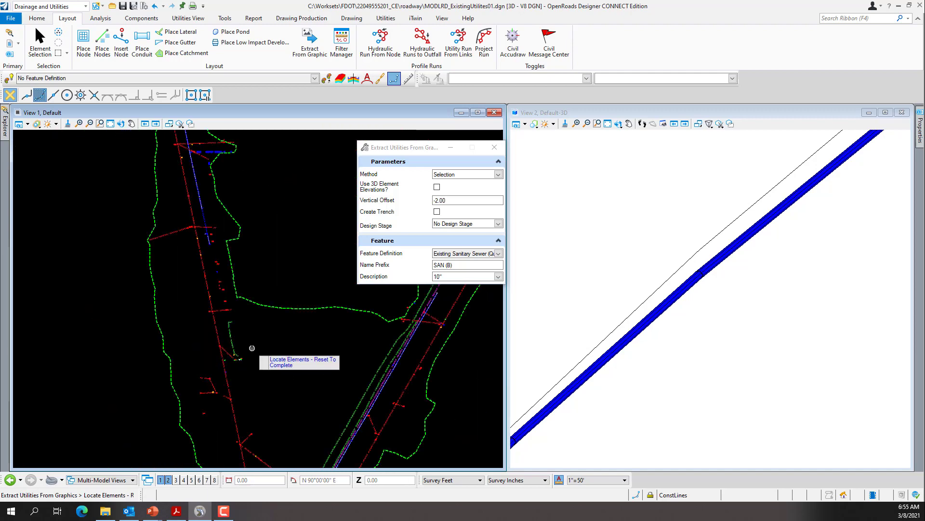
right_click(311, 389)
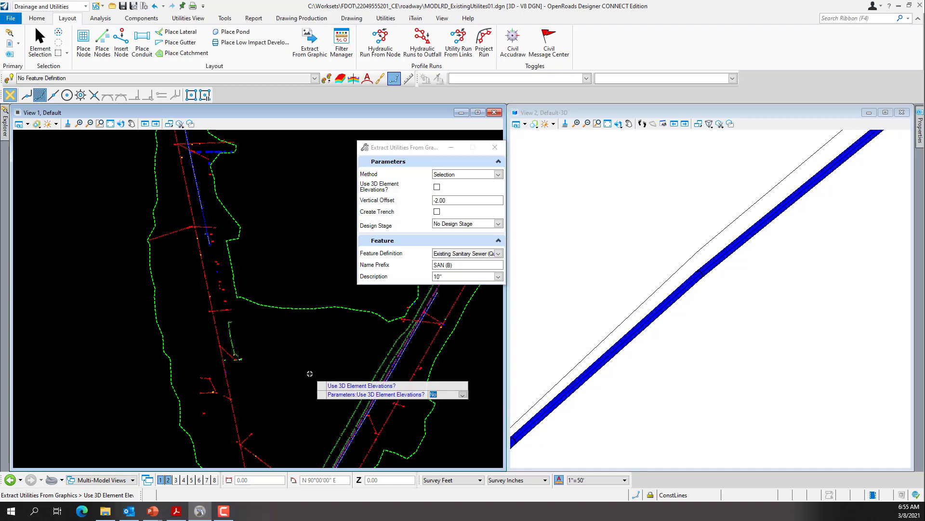
Step: Extract the sanitary sewer lines against the active terrain model without 3D element elevations or a trench, keeping the -2.00 offset
click(310, 374)
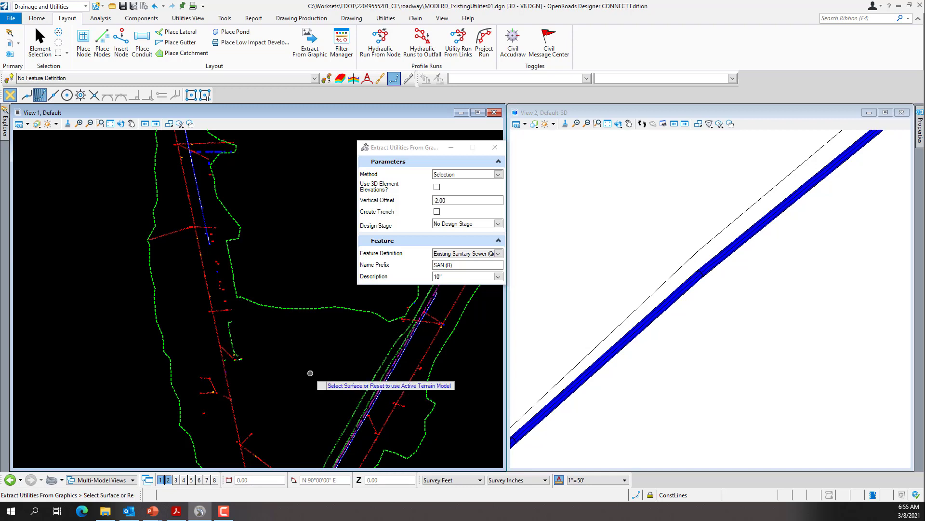
click(328, 308)
click(325, 343)
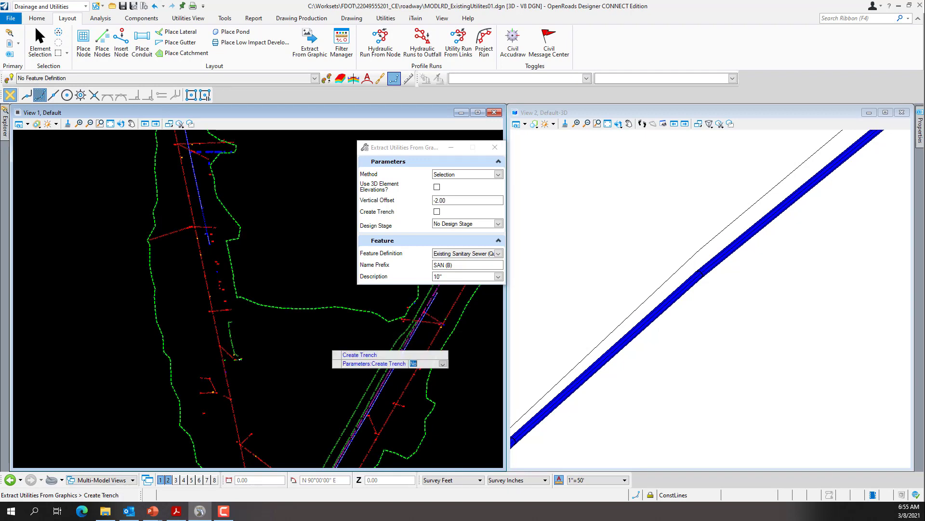
key(Return)
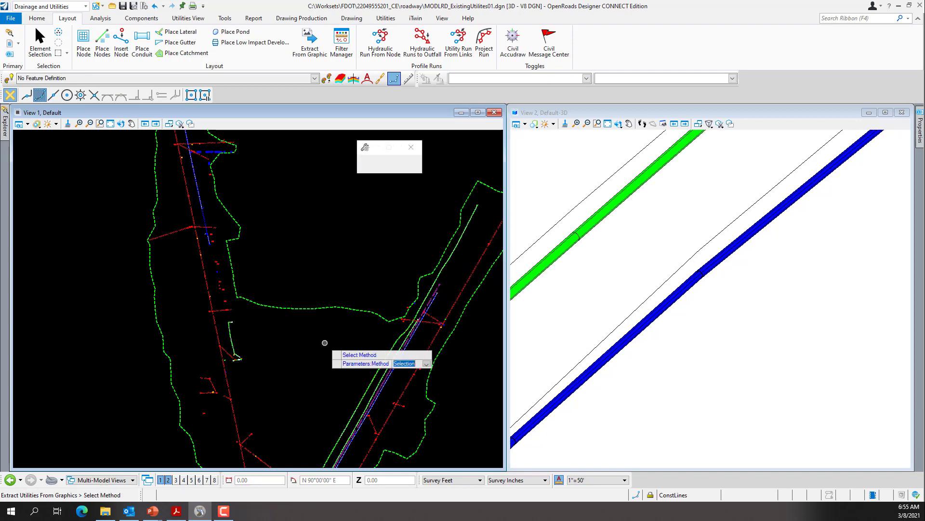
click(651, 313)
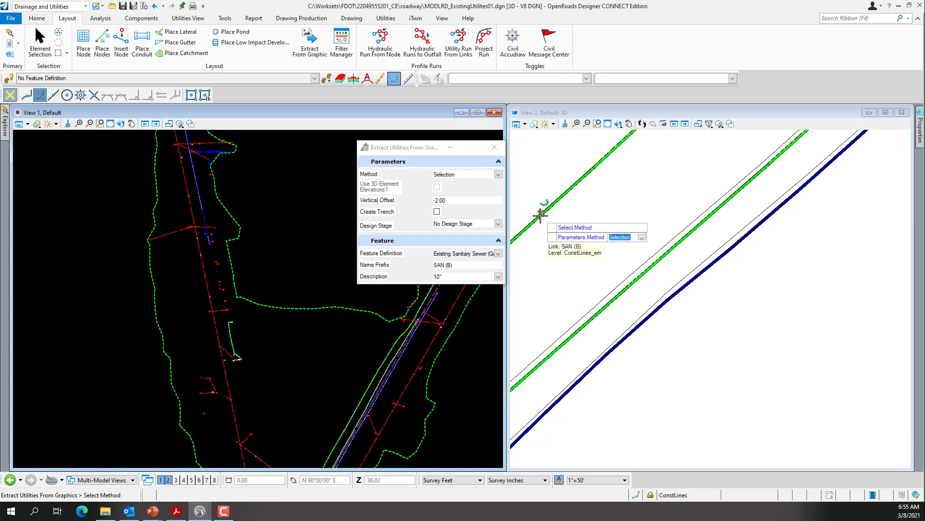
Step: Change the extraction's feature definition to Existing Non-Potable Water (Quality Level B) under the existing water segments
scroll(400, 374, up, 5)
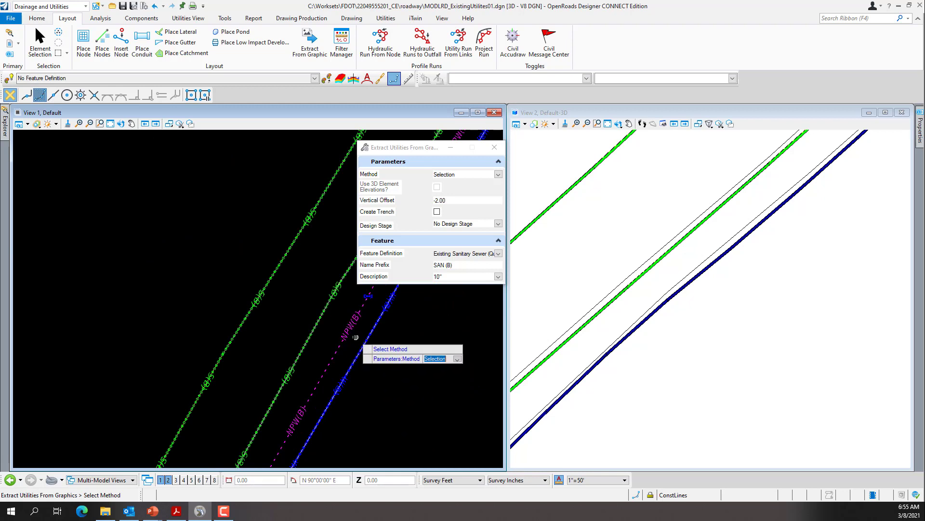
click(498, 254)
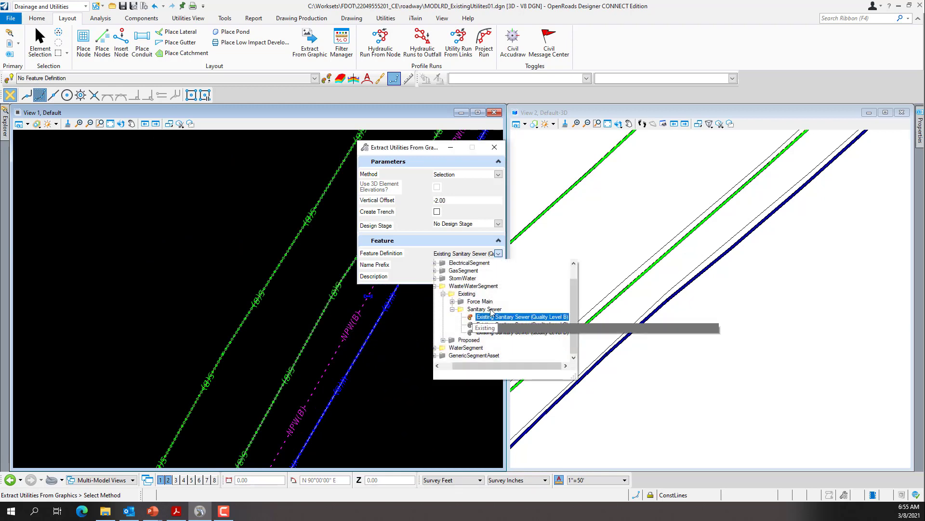
click(435, 286)
click(448, 309)
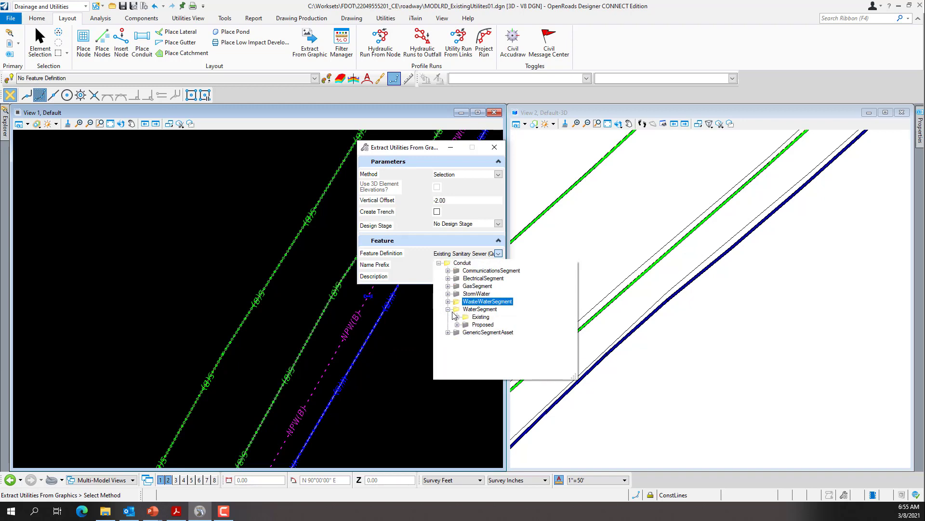
click(457, 317)
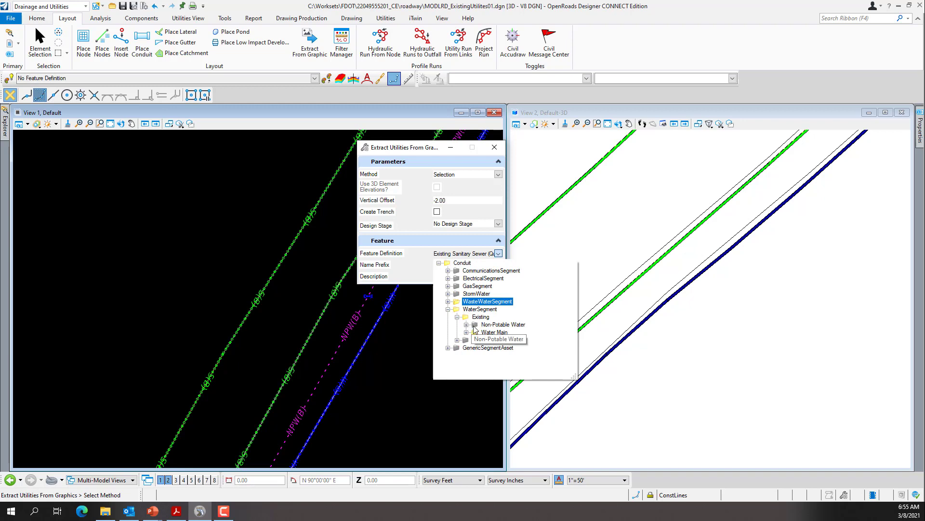
click(466, 325)
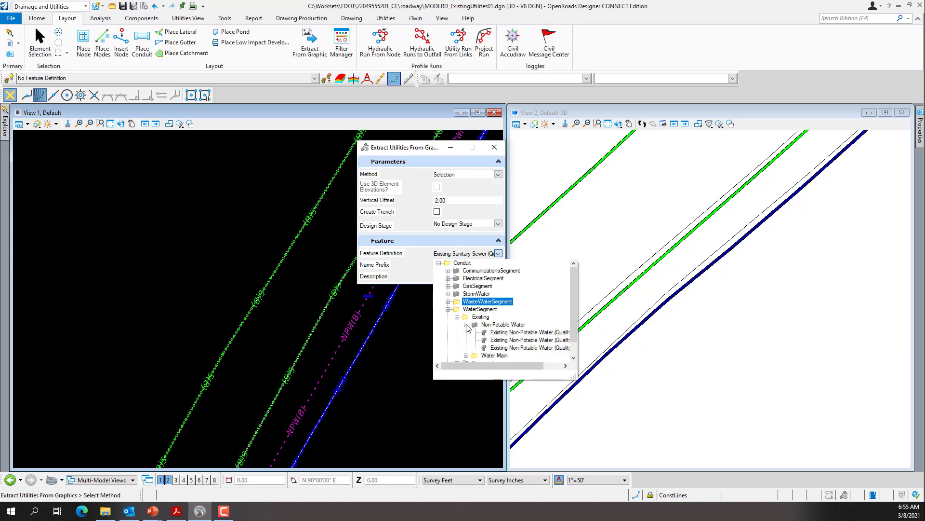
click(501, 333)
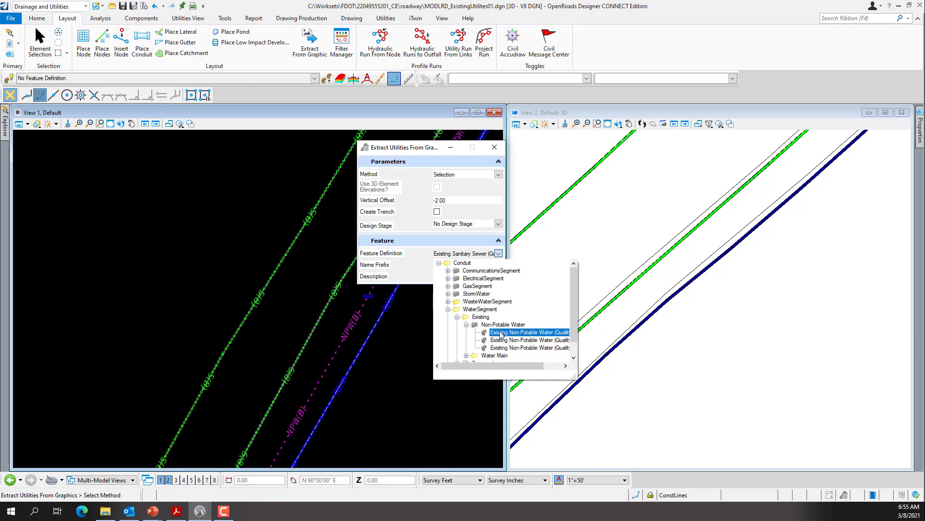
click(500, 333)
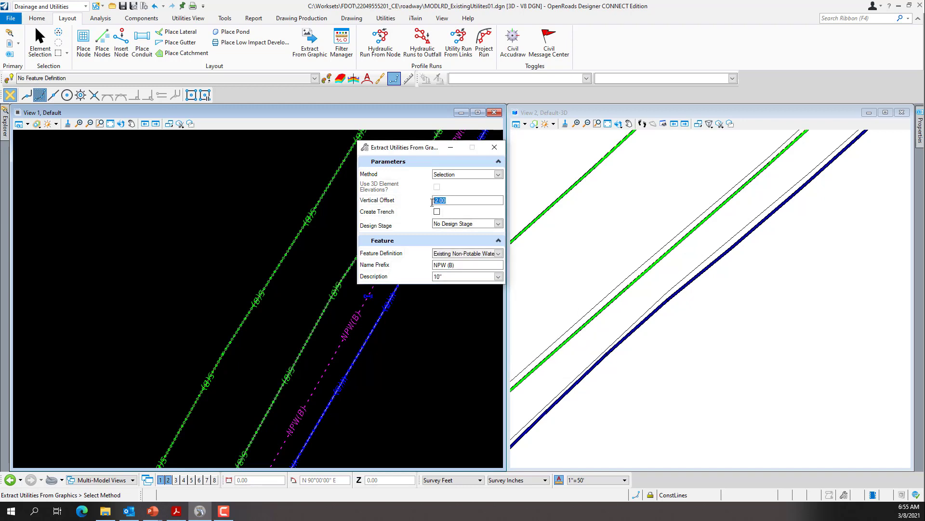
Step: Set the vertical offset to 0.00 and move the extraction settings dialog clear of the magenta non-potable water line
text(-3)
key(Return)
key(BackSpace)
text(0)
key(Tab)
drag(409, 148, 482, 152)
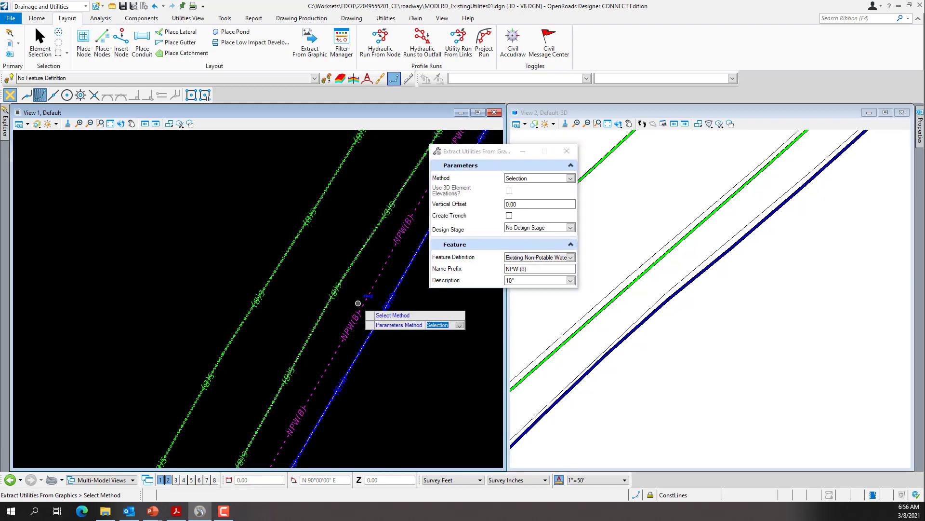
Step: Select the magenta NPW(B) line with the Selection method, enable Use 3D Element Elevations, and complete the selection
mouse_move(362, 305)
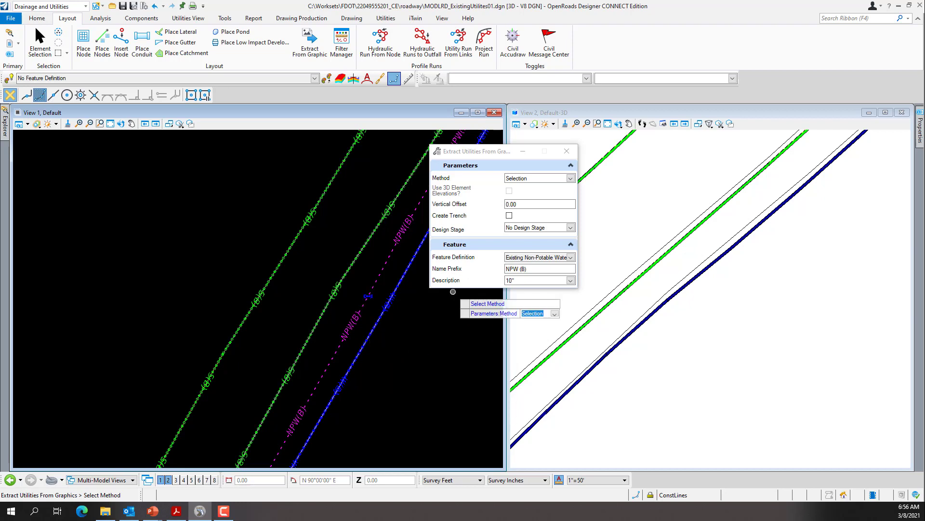
click(115, 241)
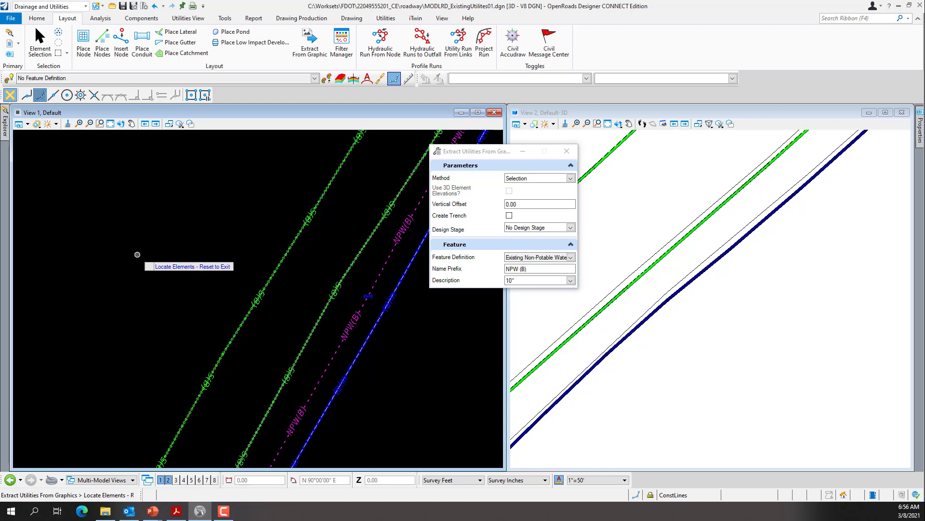
click(337, 350)
scroll(221, 305, down, 3)
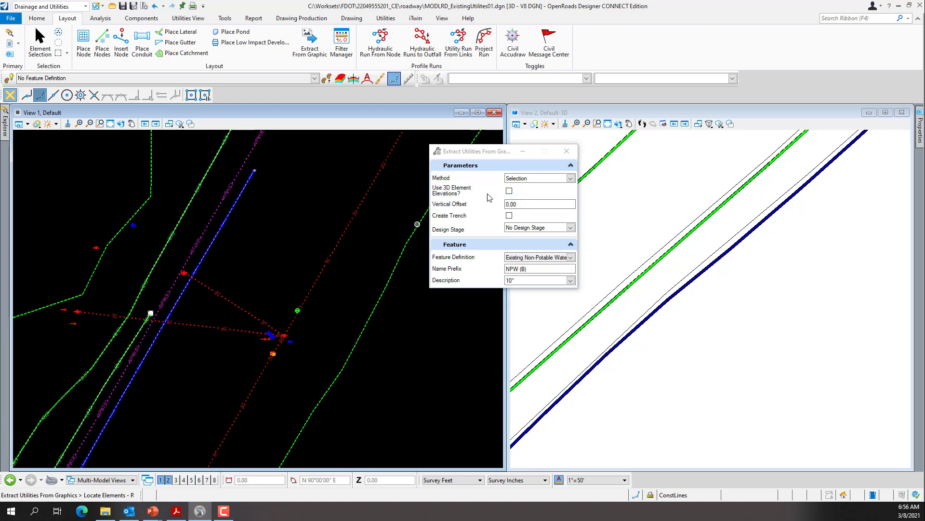
click(510, 191)
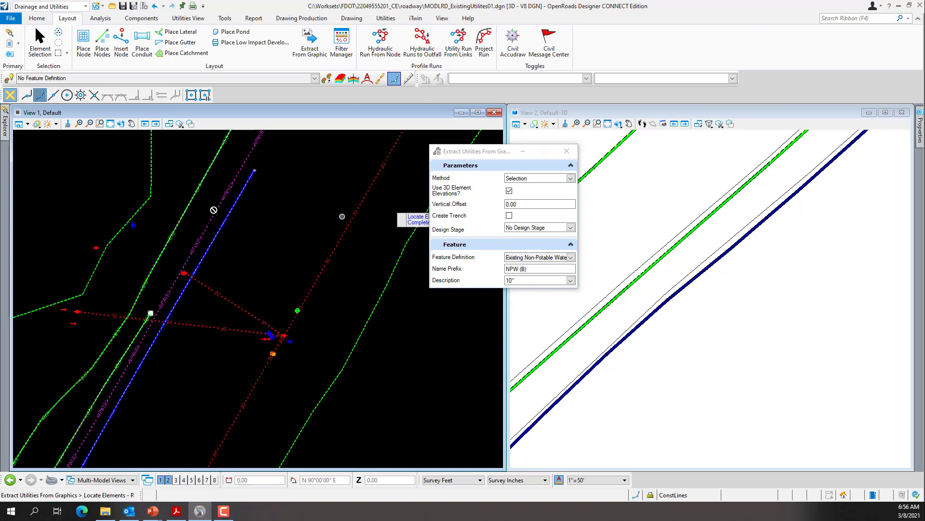
right_click(252, 247)
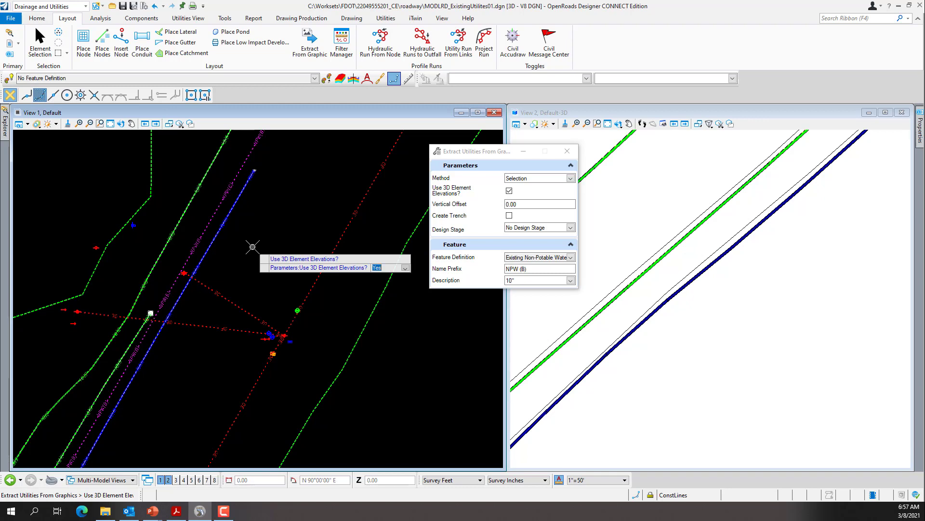
Step: Extract the non-potable water line from its 3D element elevations with 0.00 offset and no trench, and inspect the pipes in the 3D view
click(298, 222)
click(298, 222)
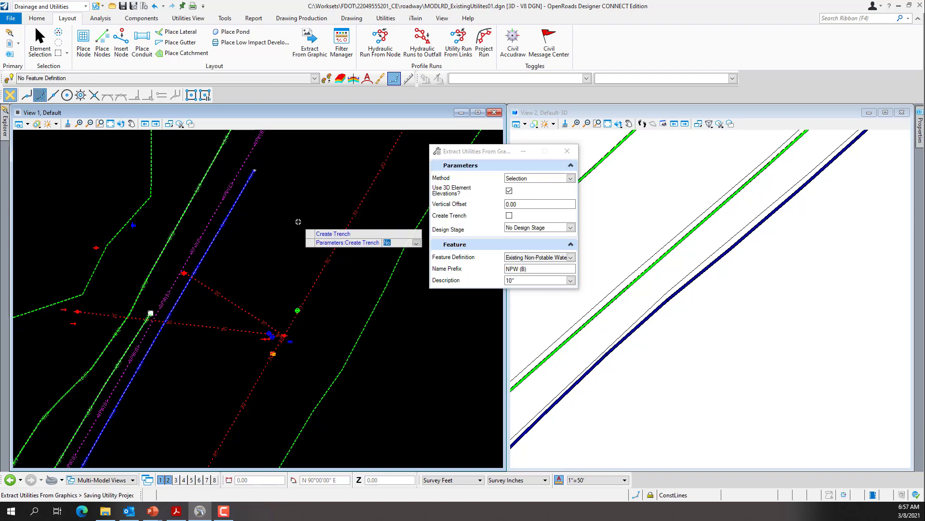
click(298, 222)
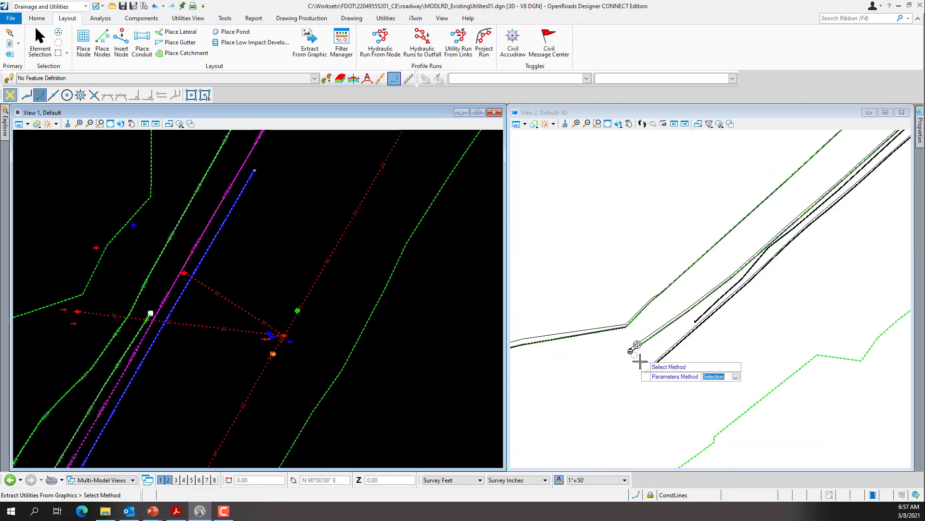
scroll(631, 352, up, 4)
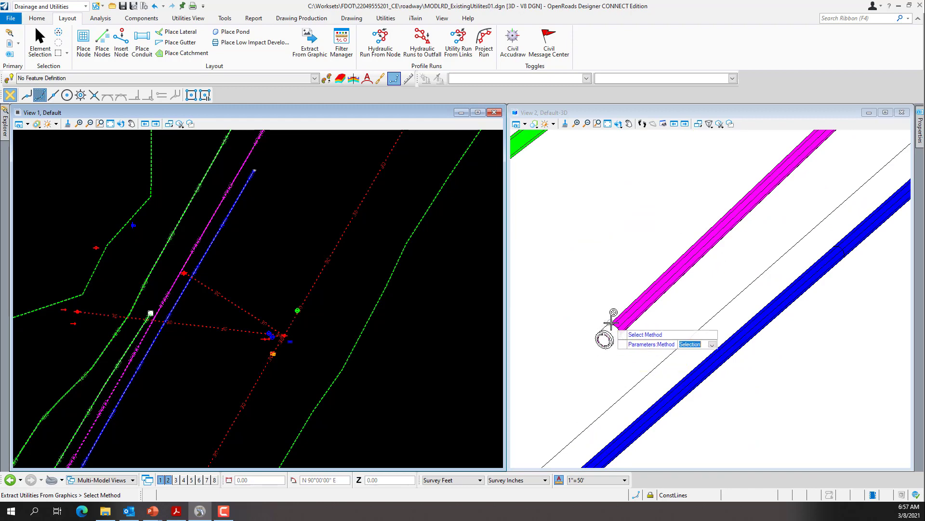
scroll(609, 325, down, 1)
scroll(608, 327, down, 1)
scroll(610, 324, down, 1)
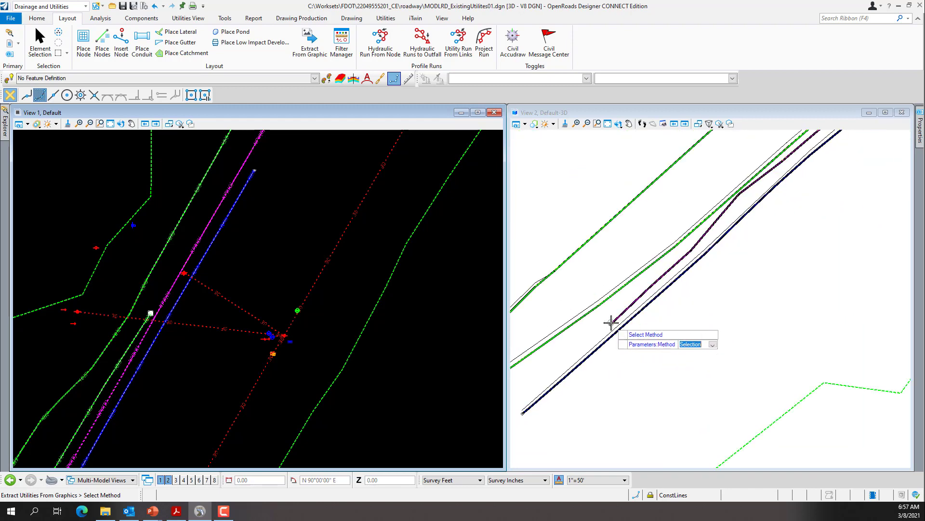
scroll(596, 338, down, 2)
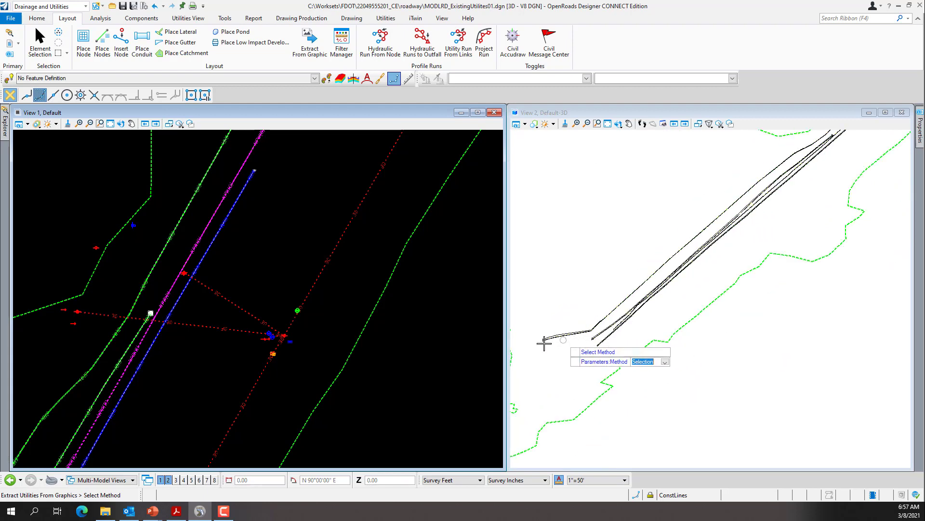
scroll(541, 340, up, 3)
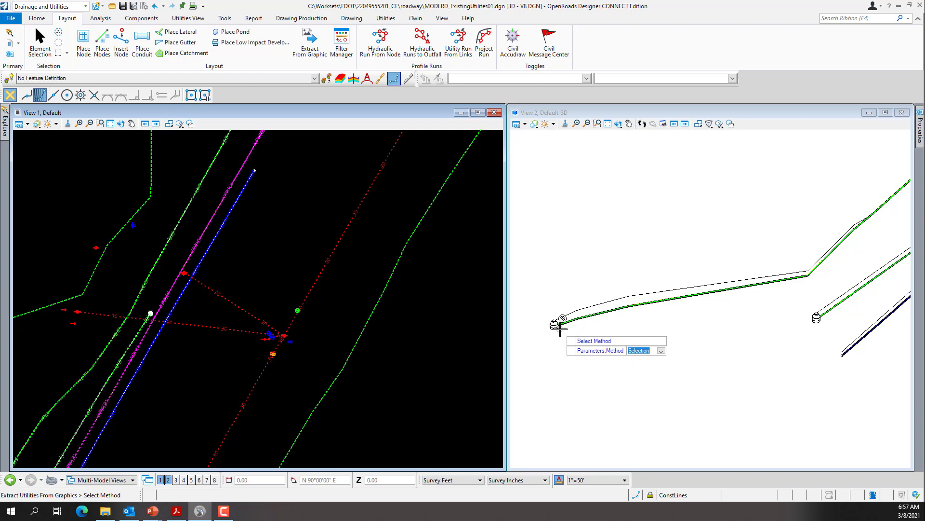
Step: End the extraction and assign the existing Sanitary Sewer Manhole feature definition to wastewater node WWN-3, updating its hydraulic properties from the prototype
right_click(609, 338)
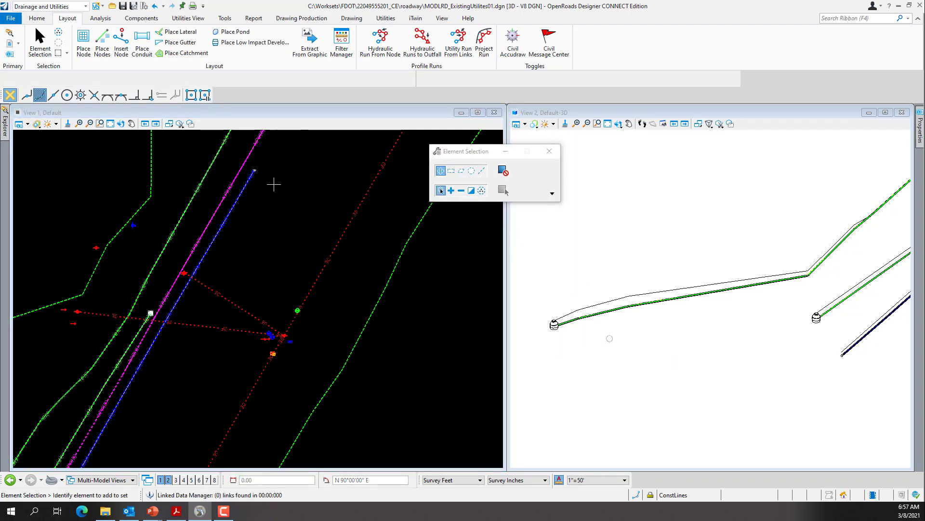
click(372, 166)
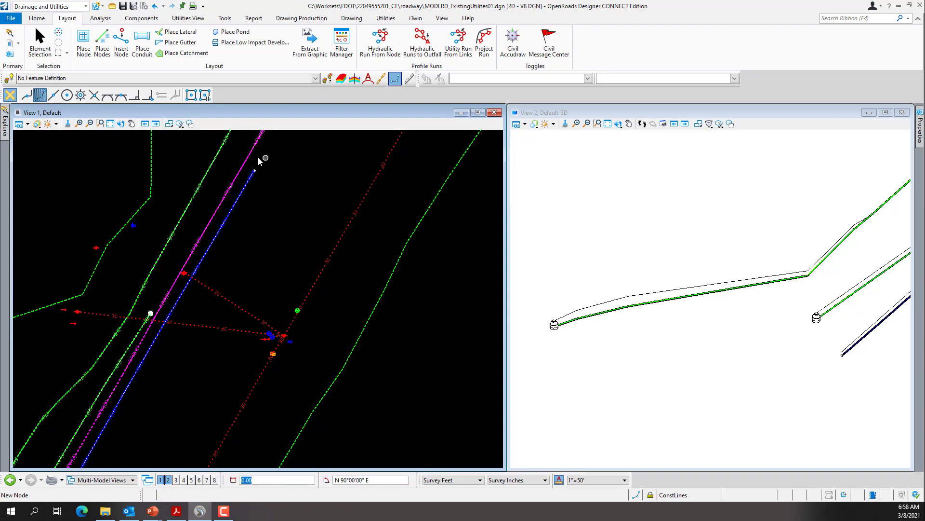
scroll(256, 170, up, 5)
middle_drag(256, 169, 295, 367)
scroll(343, 278, down, 5)
scroll(279, 376, up, 5)
scroll(336, 251, up, 2)
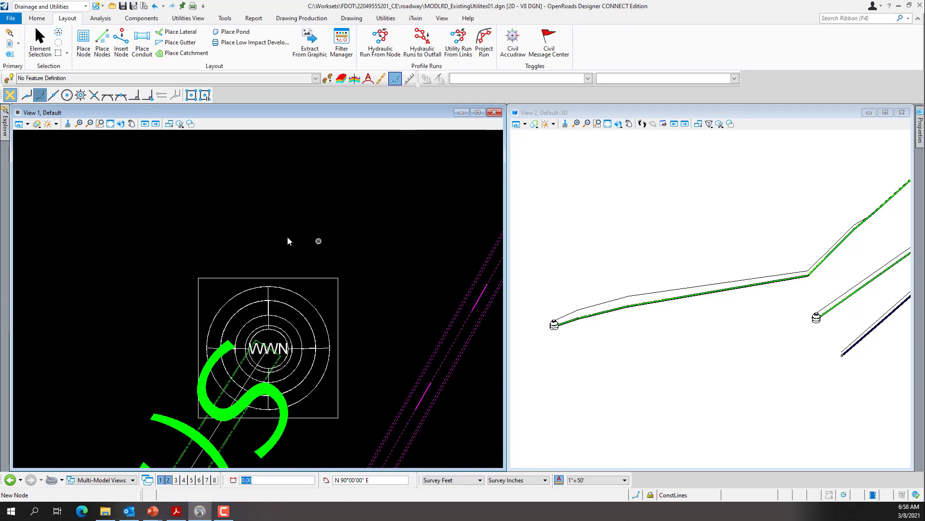
click(40, 42)
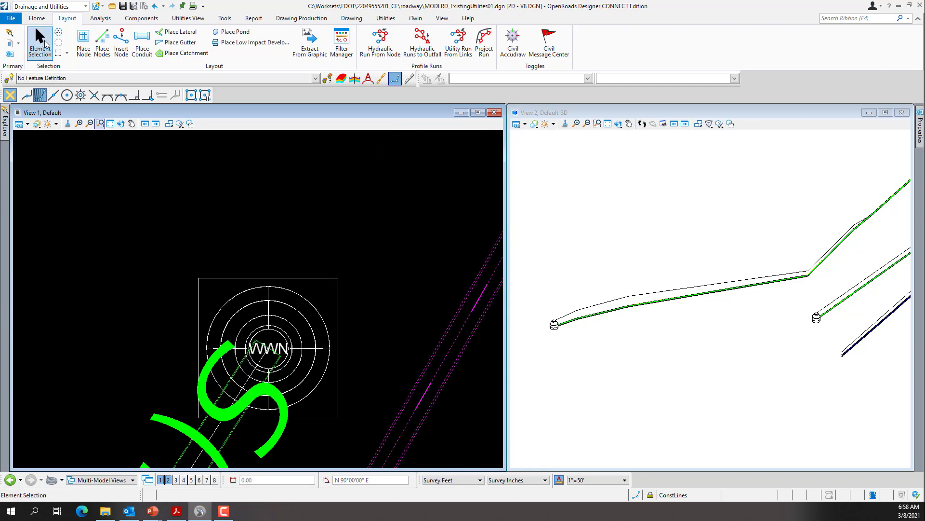
click(299, 311)
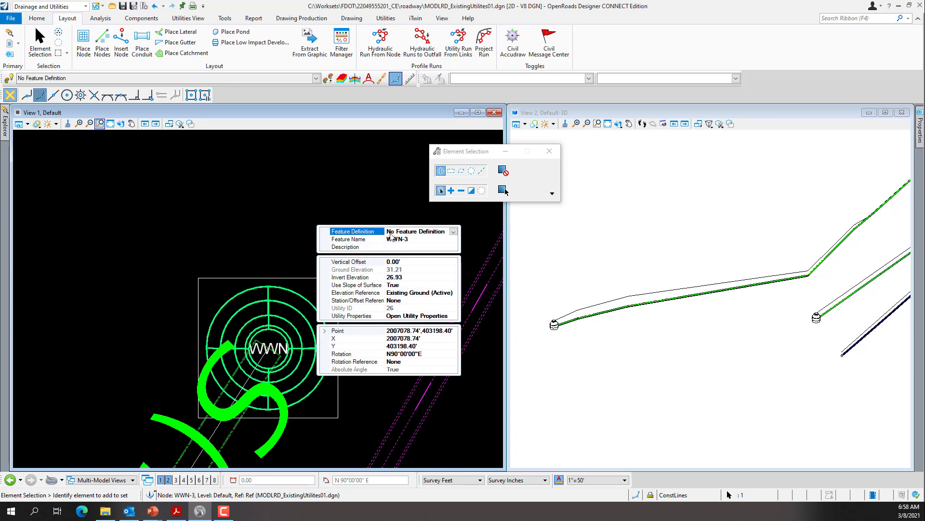
click(454, 232)
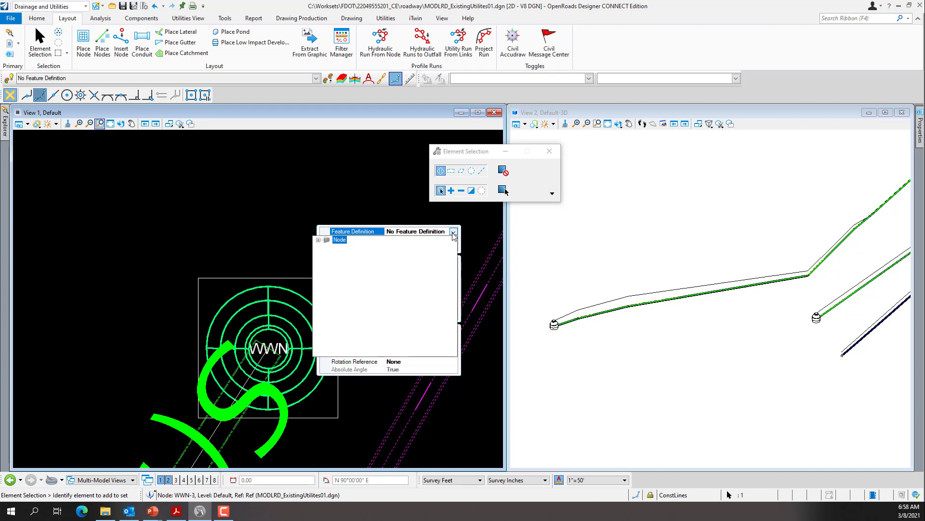
click(318, 240)
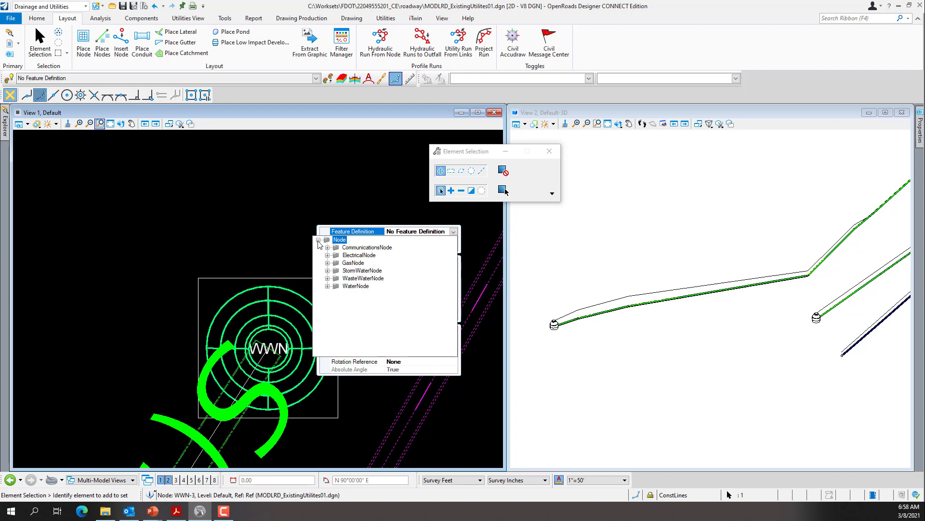
click(328, 279)
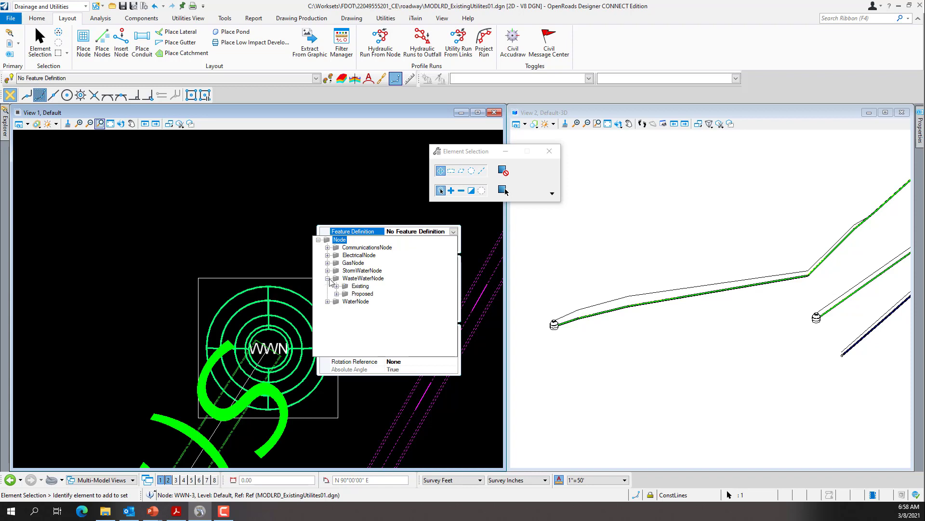
click(337, 286)
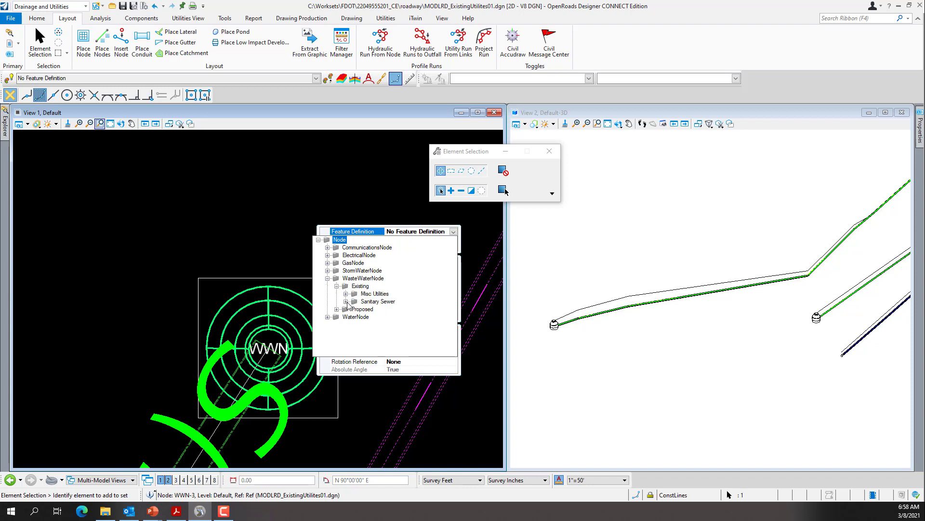
click(347, 302)
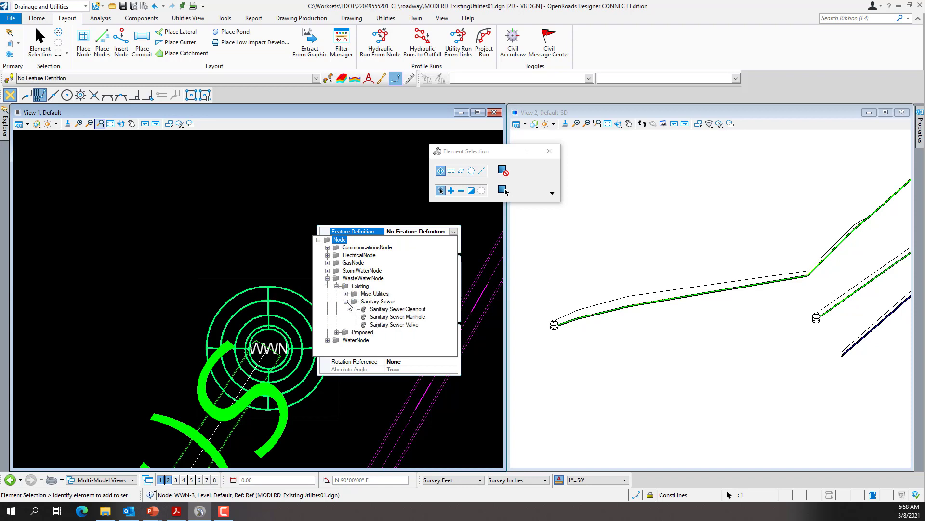
click(399, 318)
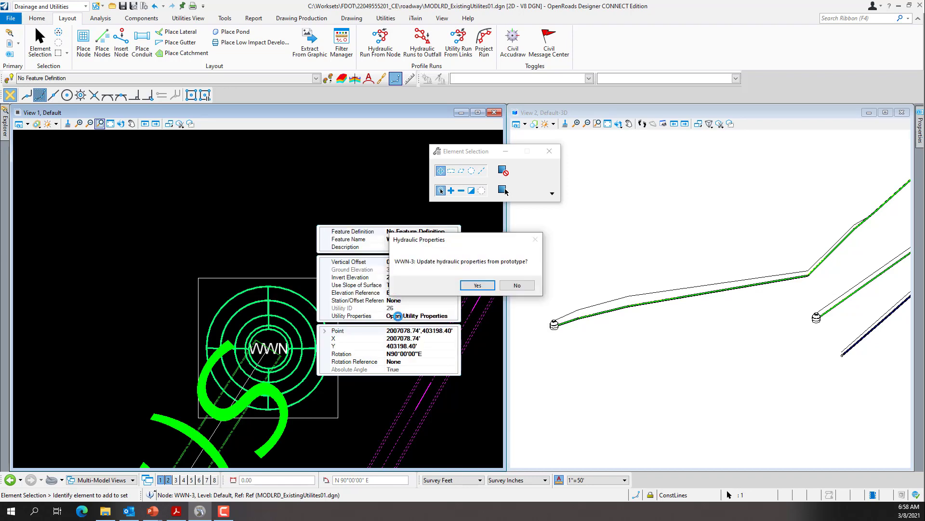
click(477, 286)
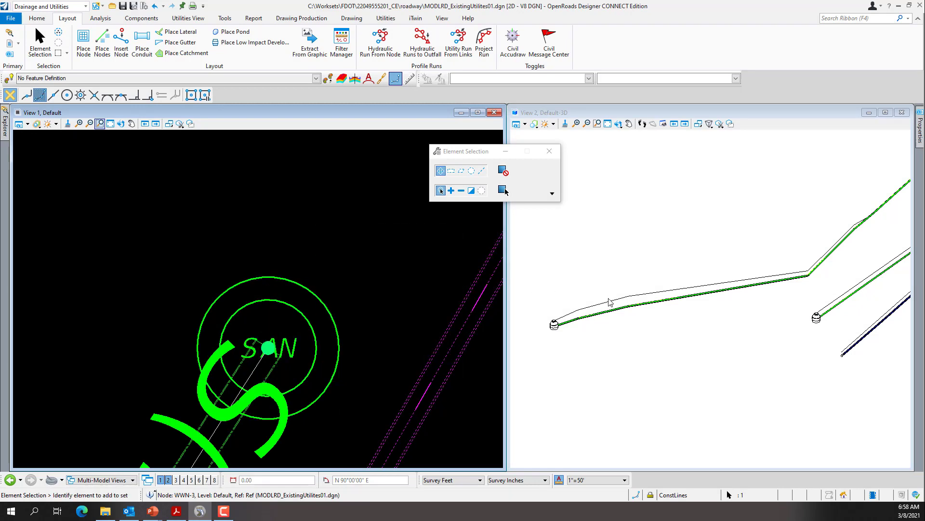
Step: Examine the ends of the extracted sanitary, non-potable and water lines and the manhole structure in the 3D view
scroll(589, 345, down, 5)
scroll(679, 277, up, 3)
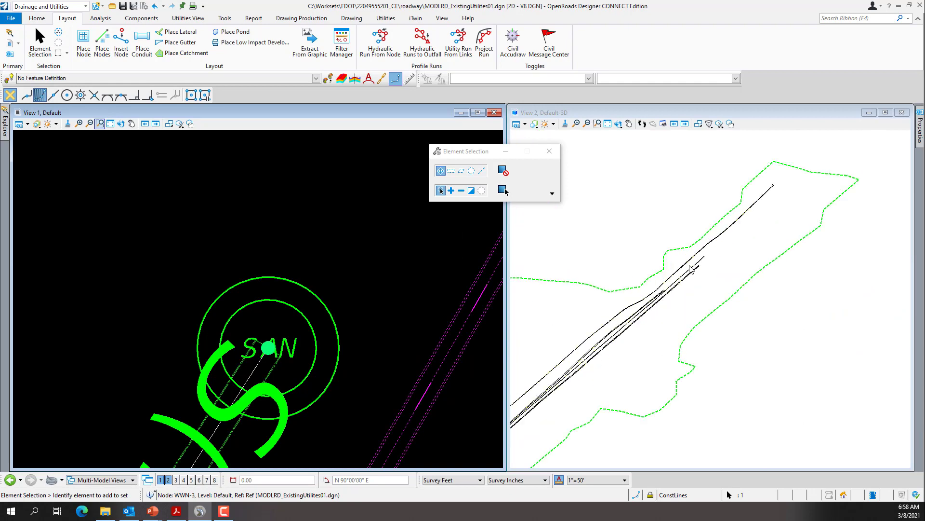
scroll(723, 259, up, 4)
scroll(728, 259, down, 2)
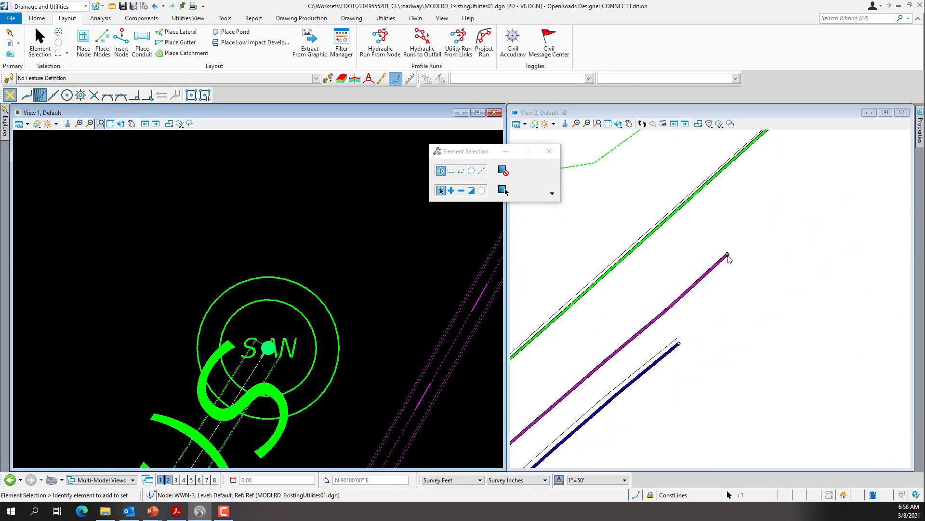
scroll(737, 251, down, 3)
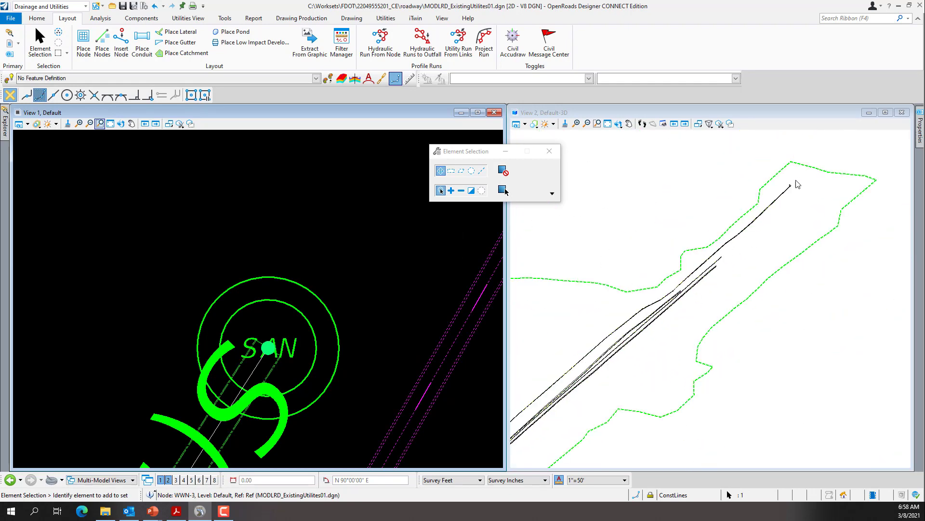
scroll(791, 191, up, 2)
scroll(776, 207, up, 3)
scroll(759, 221, down, 6)
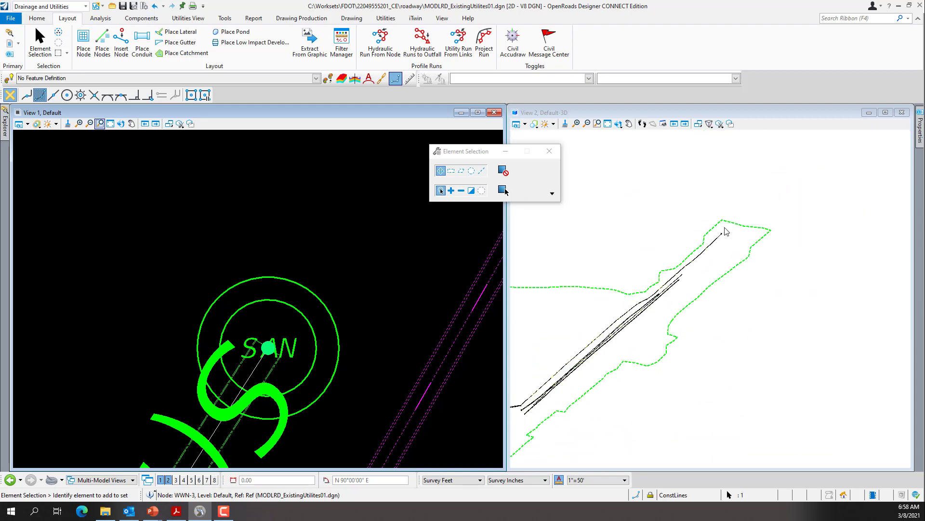
scroll(651, 290, up, 4)
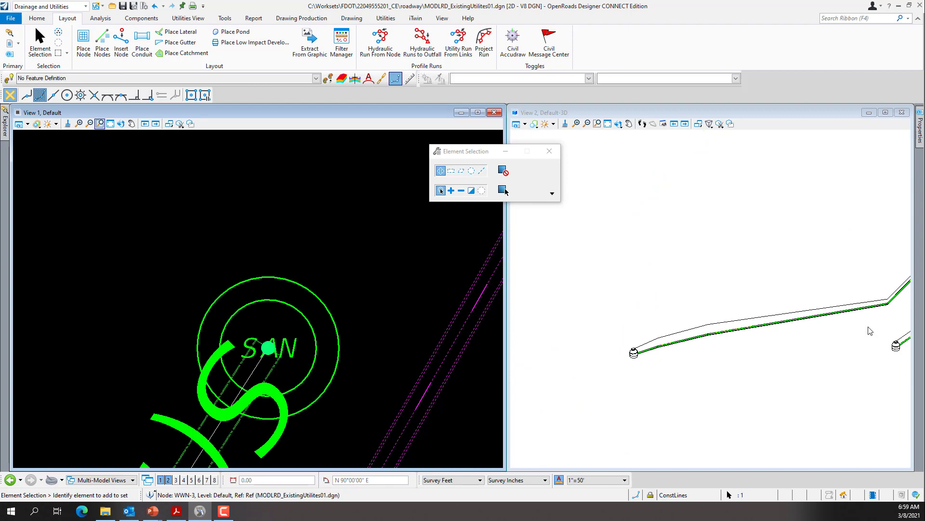
scroll(829, 329, down, 4)
scroll(832, 220, up, 2)
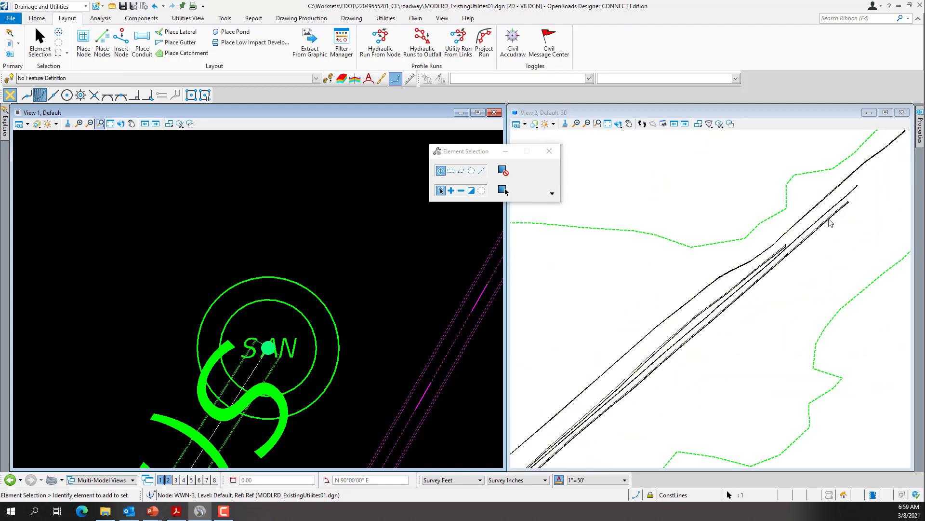
scroll(792, 249, up, 6)
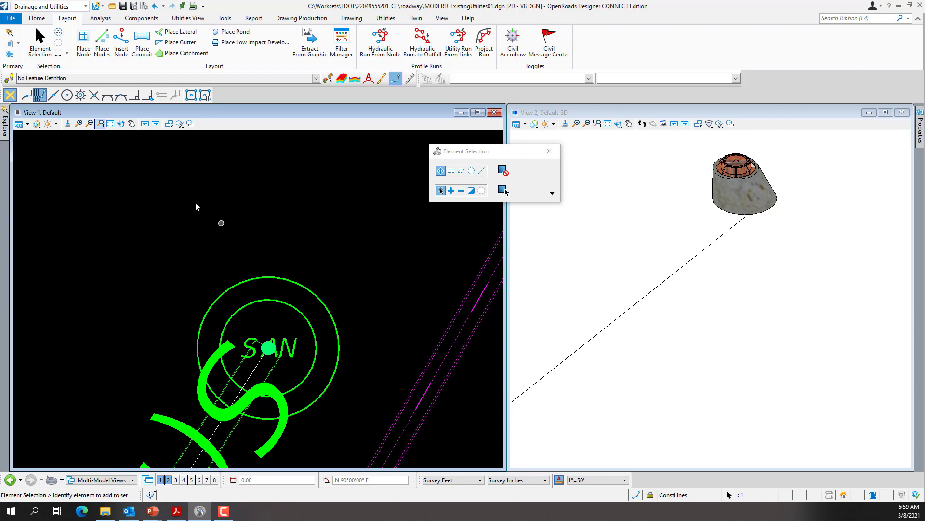
Step: Close the 3D view, maximize the plan view to show the whole project, and move the element selection dialog clear of the utilities
click(168, 479)
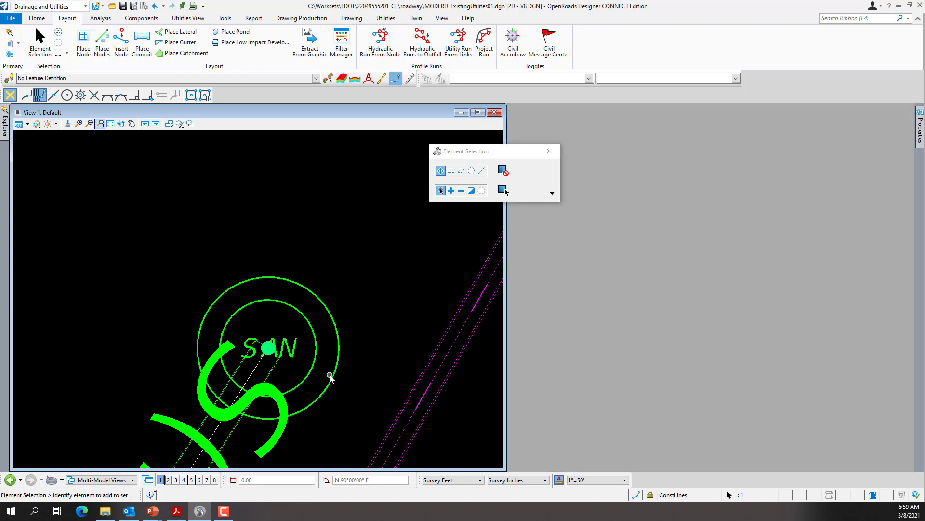
scroll(331, 376, down, 5)
click(478, 112)
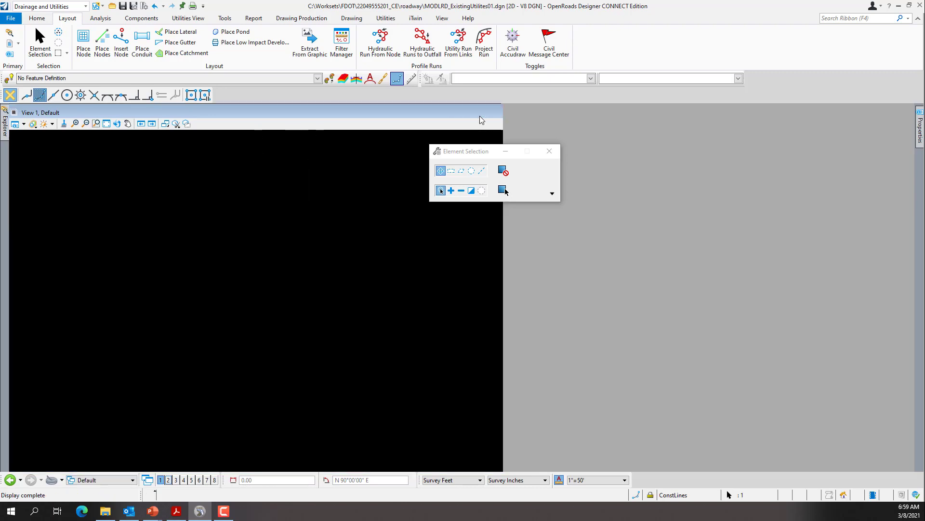
scroll(355, 307, down, 2)
scroll(392, 337, up, 3)
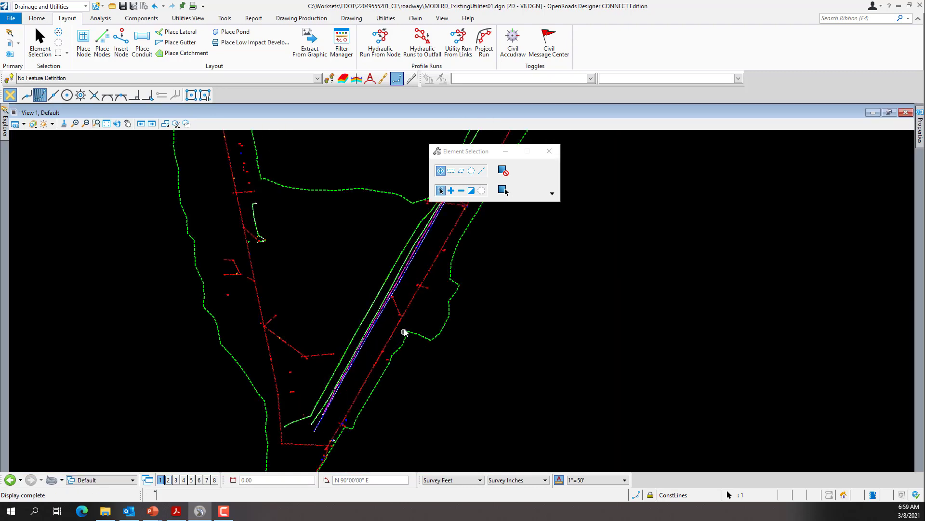
drag(486, 157, 652, 247)
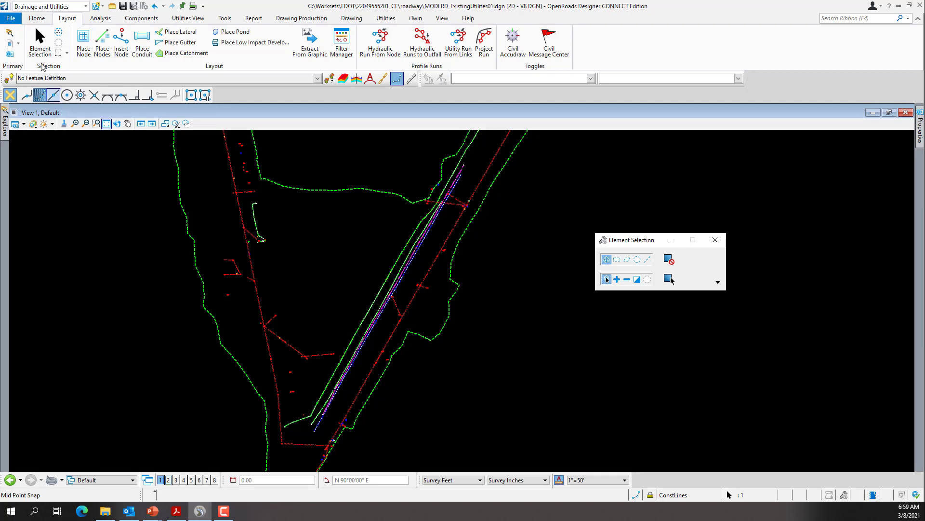
Step: Attach ALGNRD01.dgn from the Roadway folder as a Coincident - World reference with the logical name ALGN
click(38, 19)
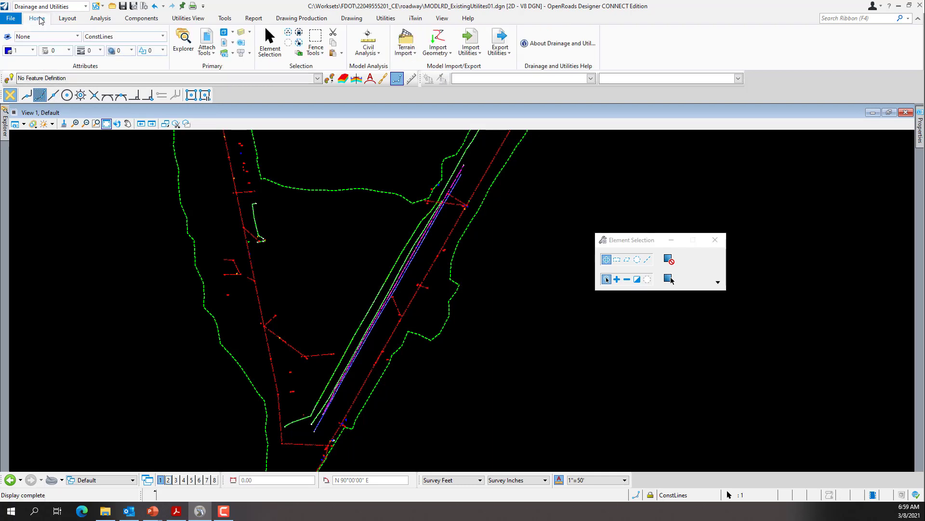
click(213, 32)
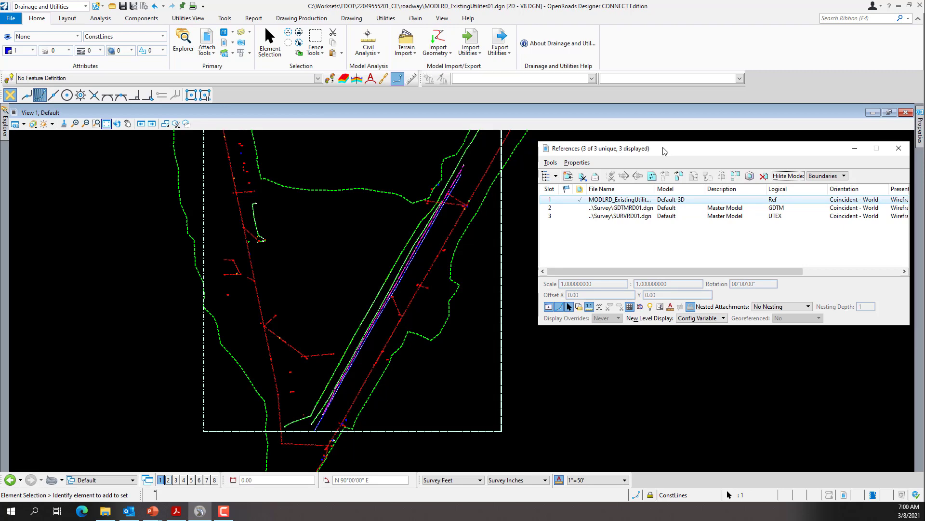
drag(665, 151, 426, 168)
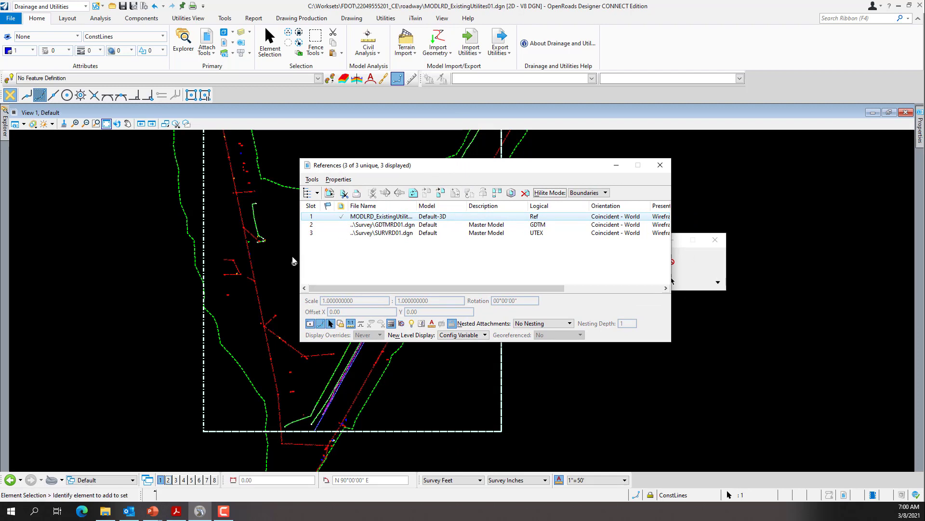
click(330, 193)
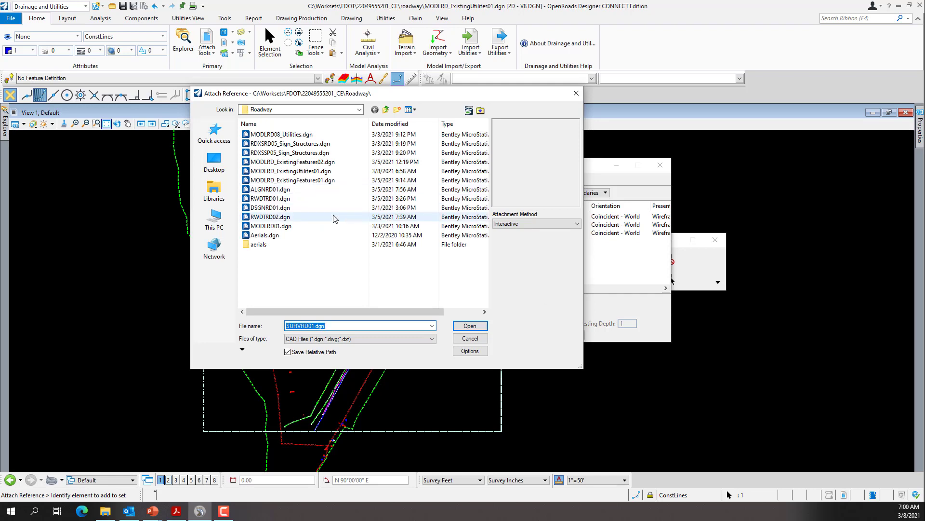
drag(381, 97, 667, 147)
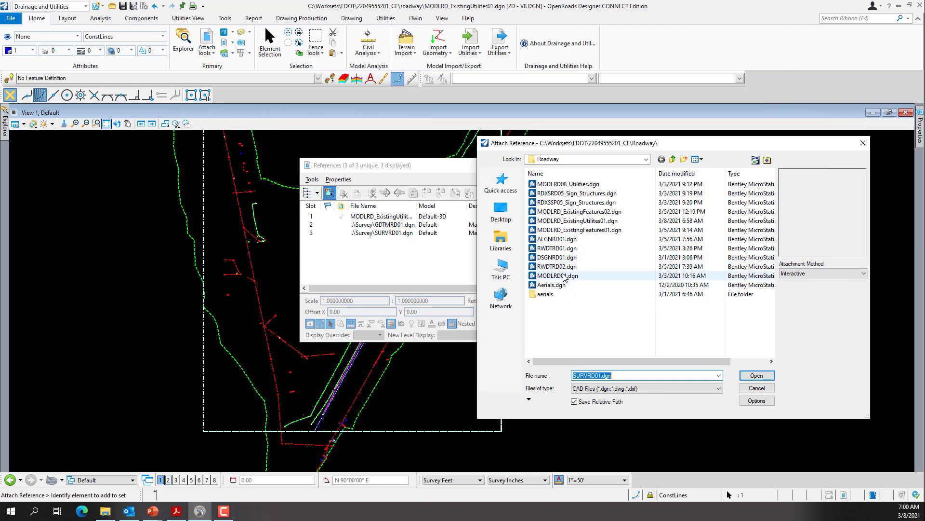
click(559, 239)
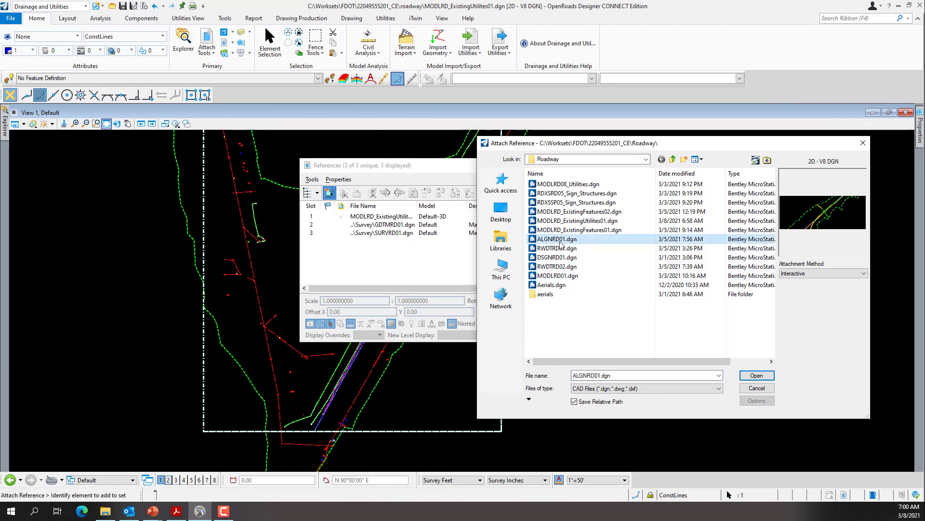
click(756, 376)
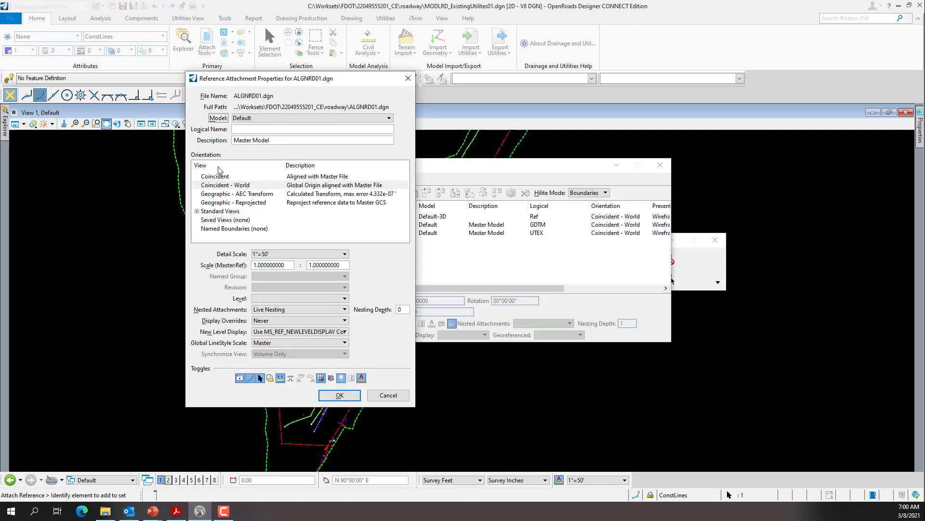
click(250, 130)
text(ALGN)
key(Return)
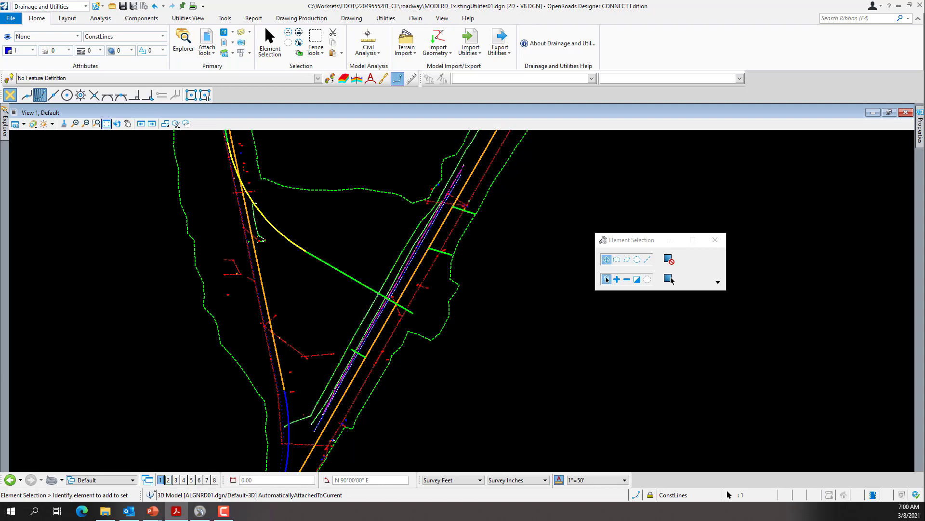
Step: Switch to the 3 Views Plan/XS/3D arrangement and accept the creation of a dynamic cross section view
right_click(369, 239)
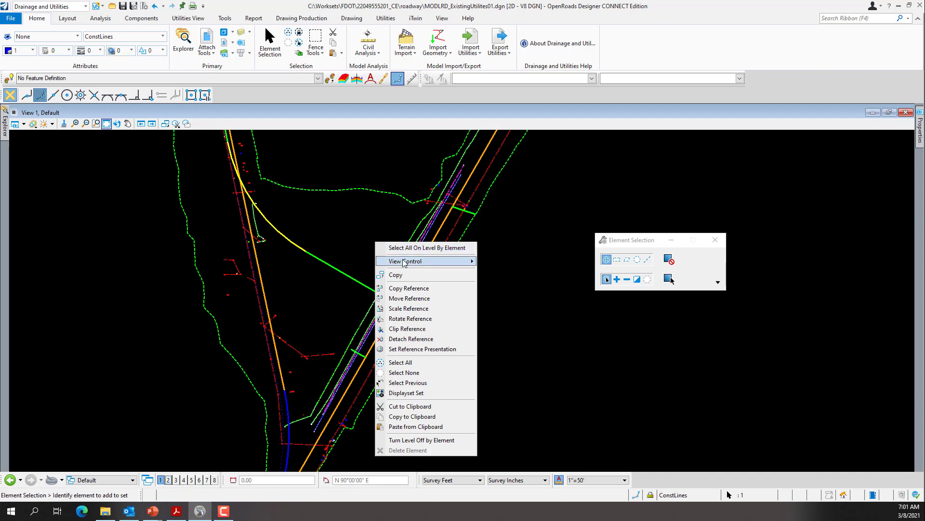
click(471, 262)
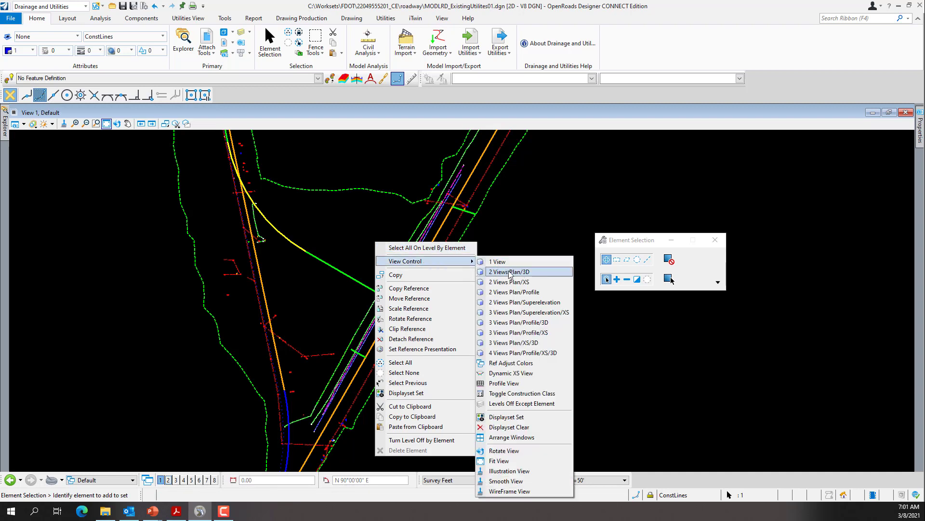
click(525, 343)
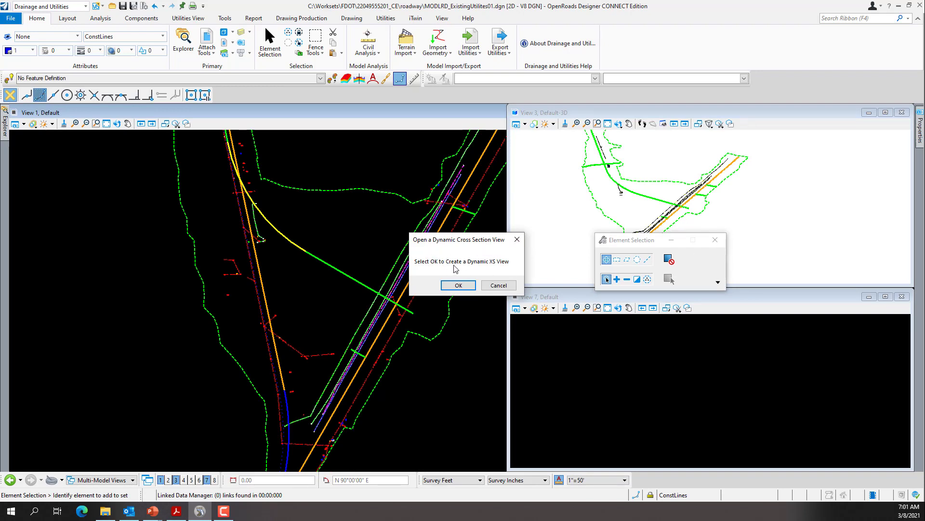
click(455, 285)
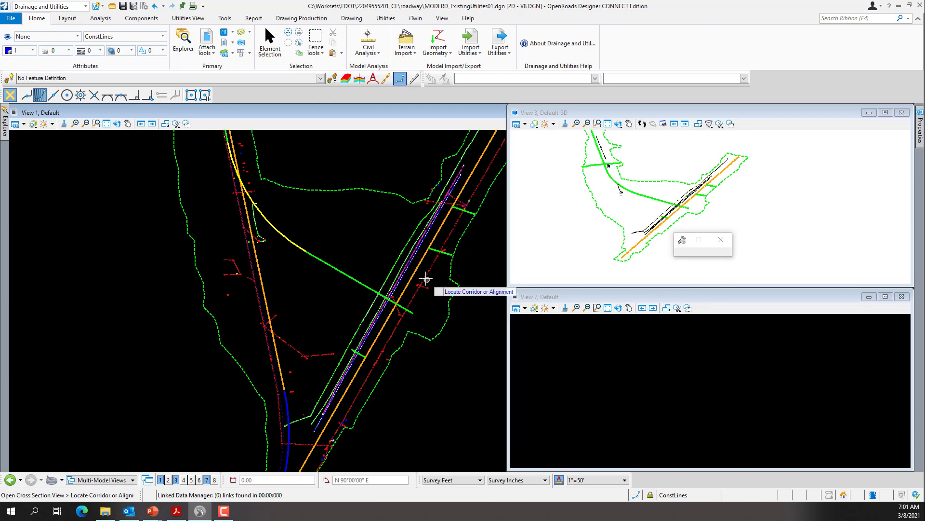
Step: Open a dynamic cross section of US98 in View 7 near station 34+30, with offsets about -152 and 150 and a 25.00 interval
click(413, 276)
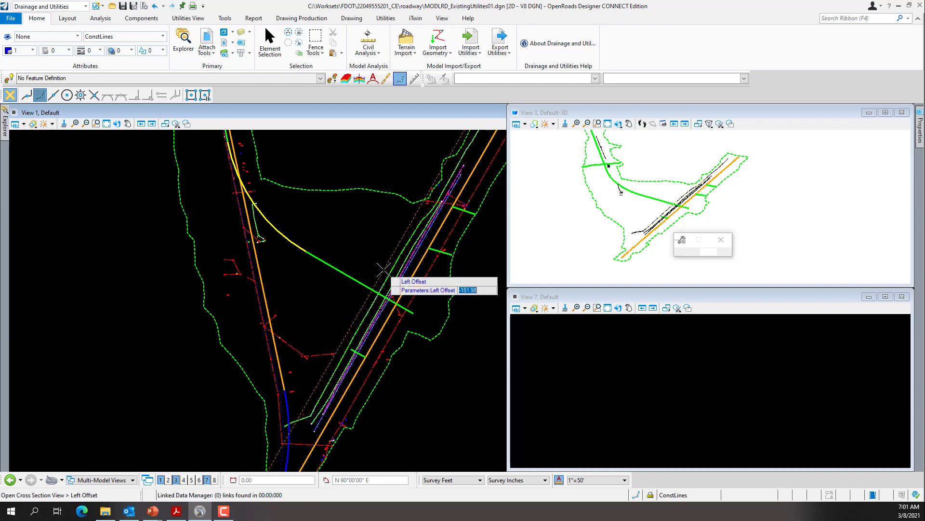
click(381, 264)
click(433, 294)
click(434, 295)
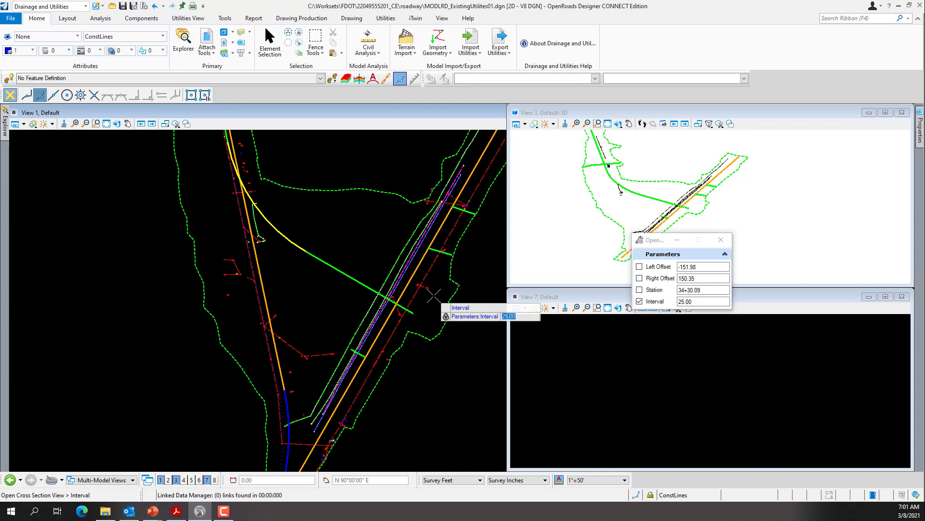
click(434, 295)
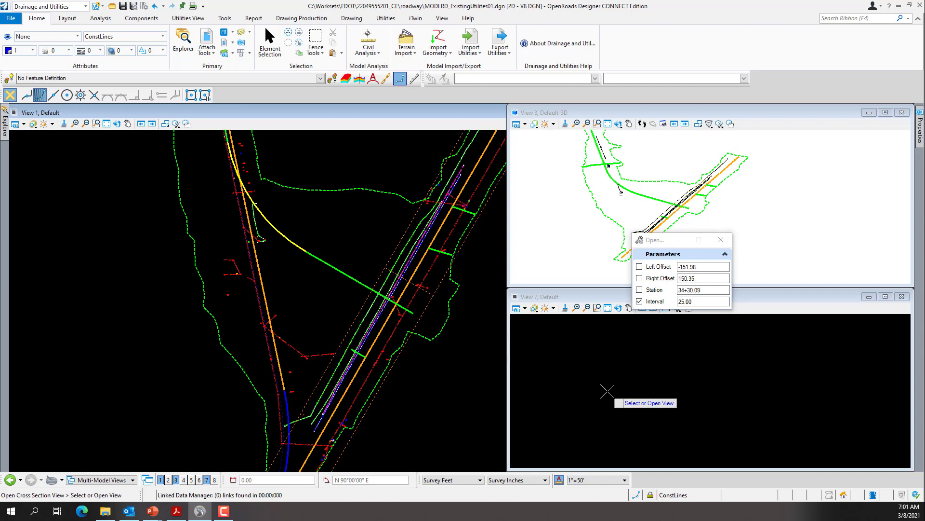
click(607, 392)
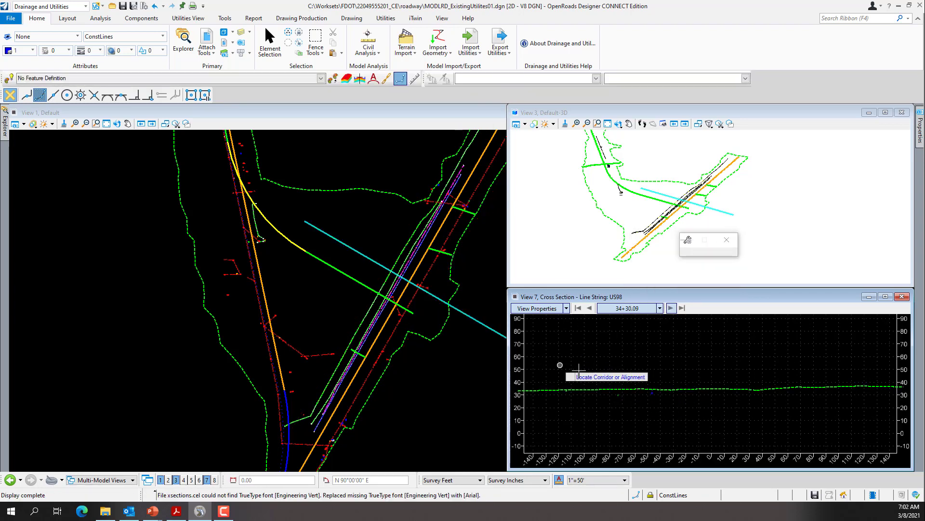
Step: Examine the utility lines beneath the ground at station 34+30.09, advance the cross section to 34+90.67, and leave the command
scroll(622, 398, up, 5)
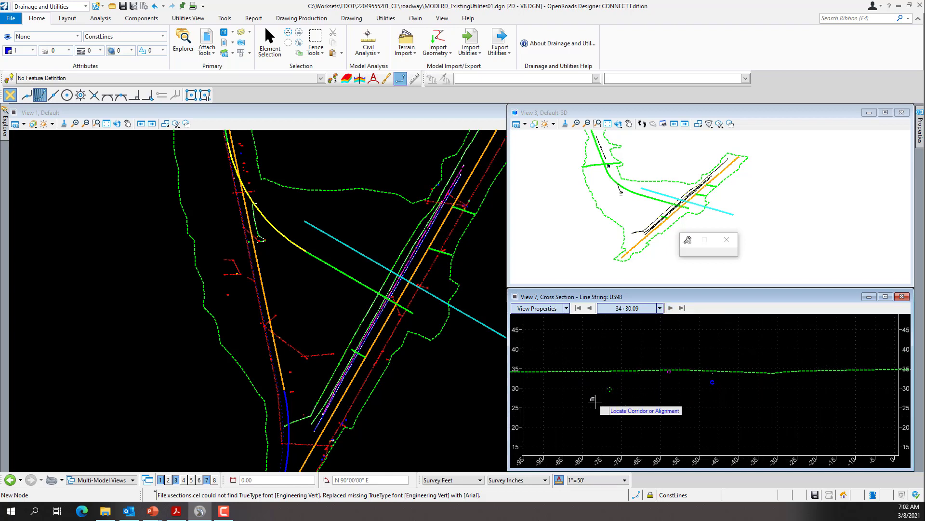
scroll(716, 378, up, 3)
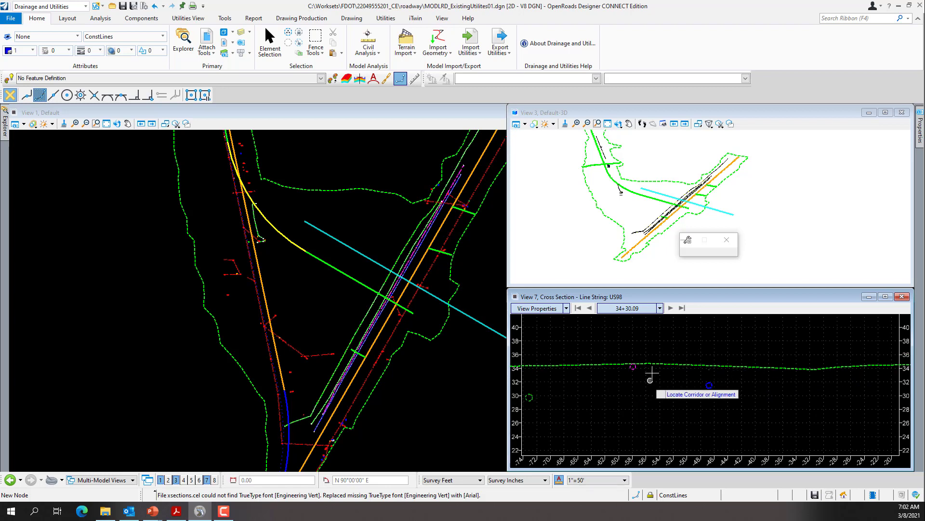
click(670, 308)
click(670, 308)
click(670, 308)
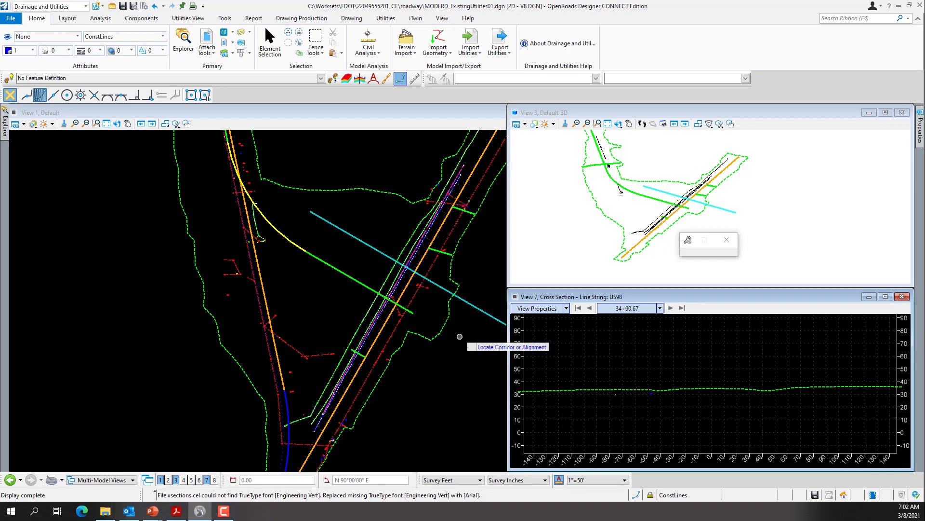
key(Escape)
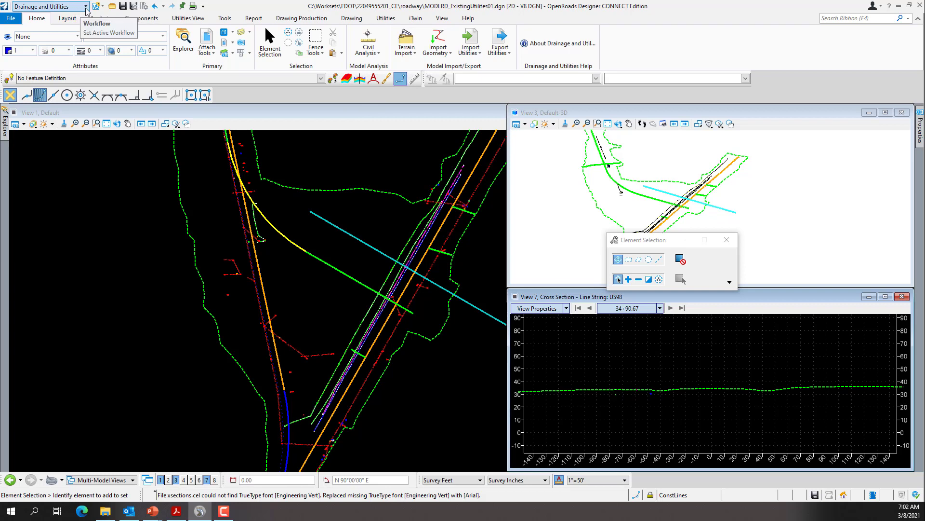
Step: Change the workflow to OpenRoads Modeling and bring up its corridor tools
click(86, 6)
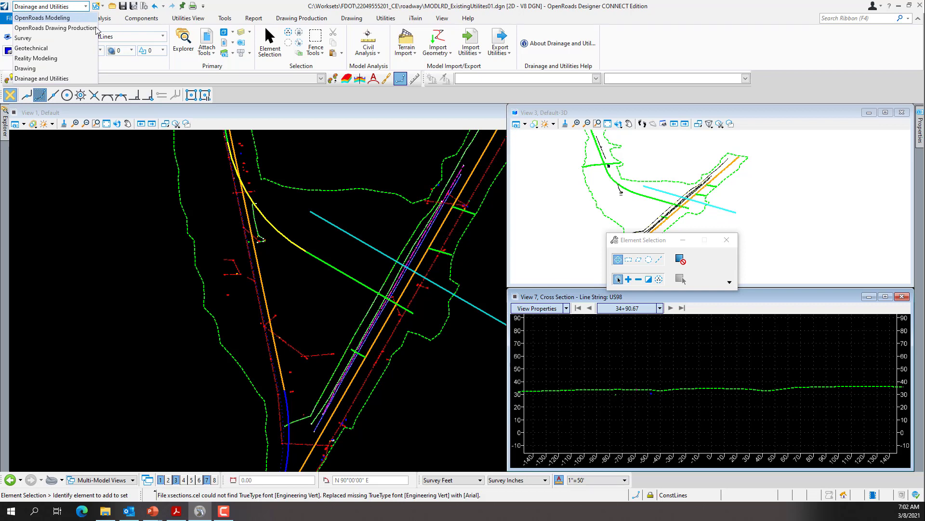
click(78, 21)
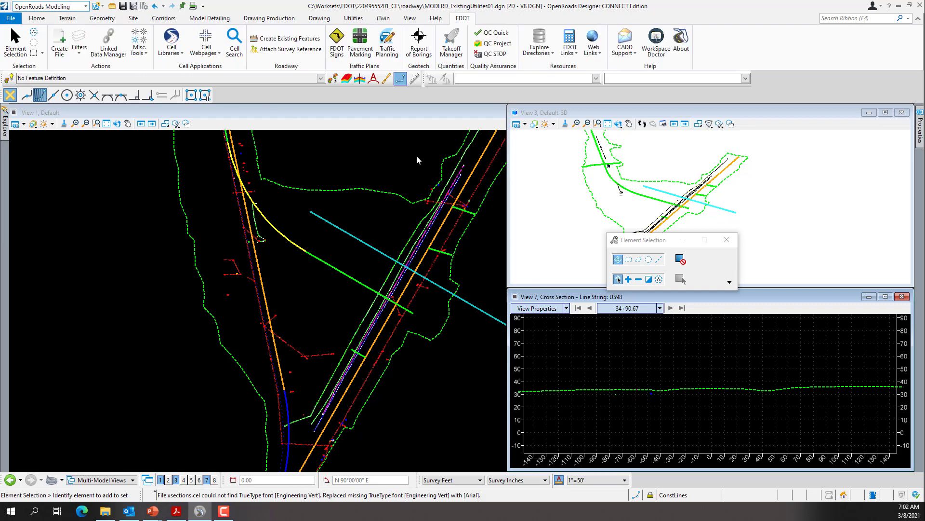
click(164, 20)
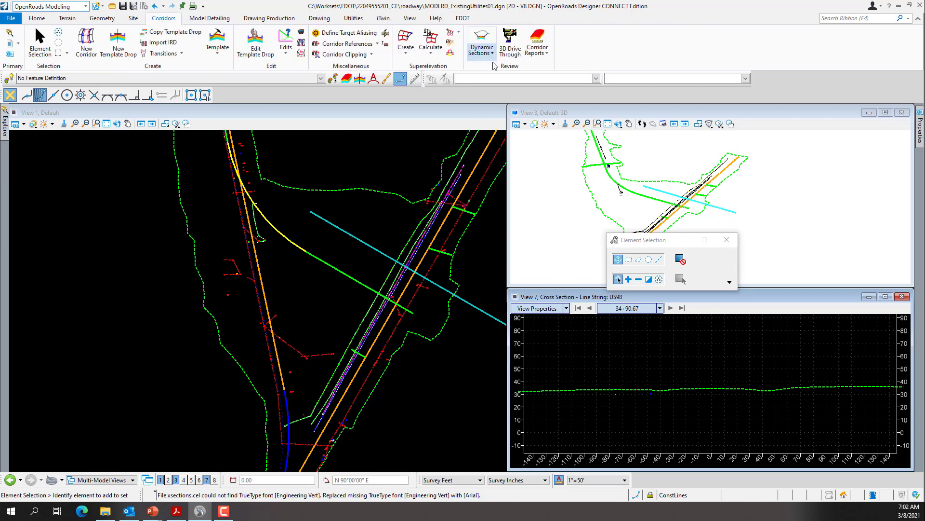
Step: Define a dynamic cross section view along US98 near station 30+89 with left offset -130.00, right offset 130.00 and interval 25.00
click(482, 38)
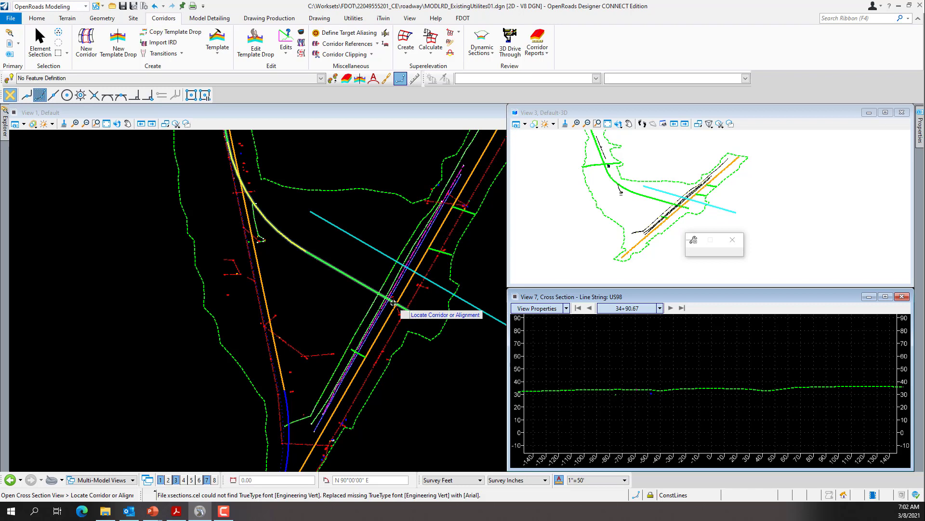
click(388, 316)
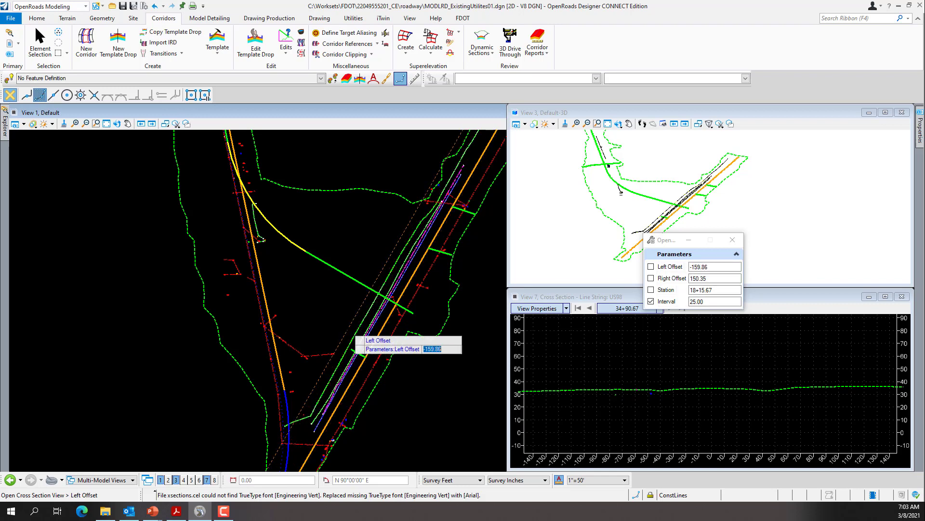
text(-130.00)
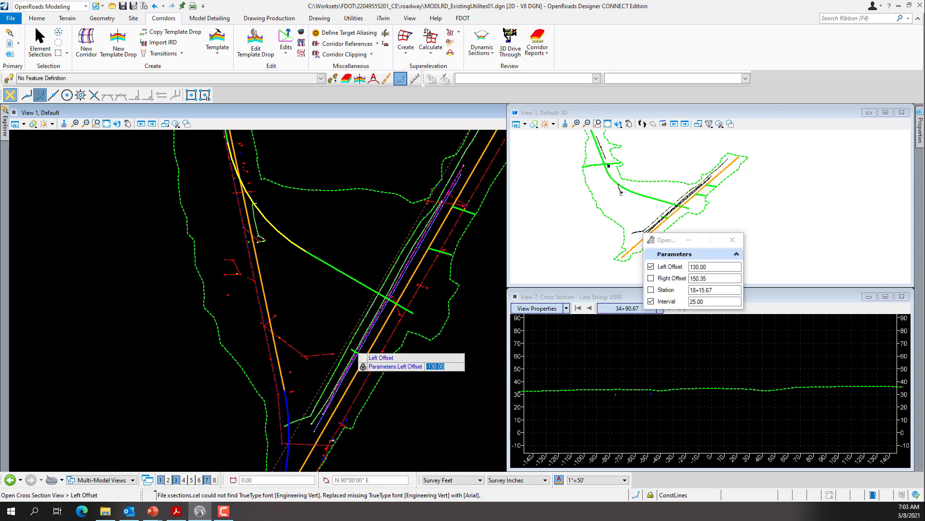
key(Return)
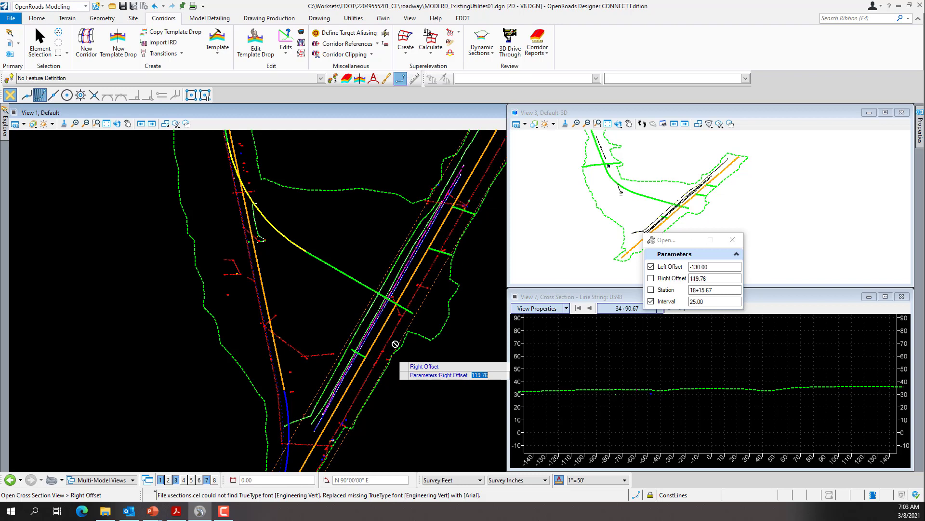
text(130)
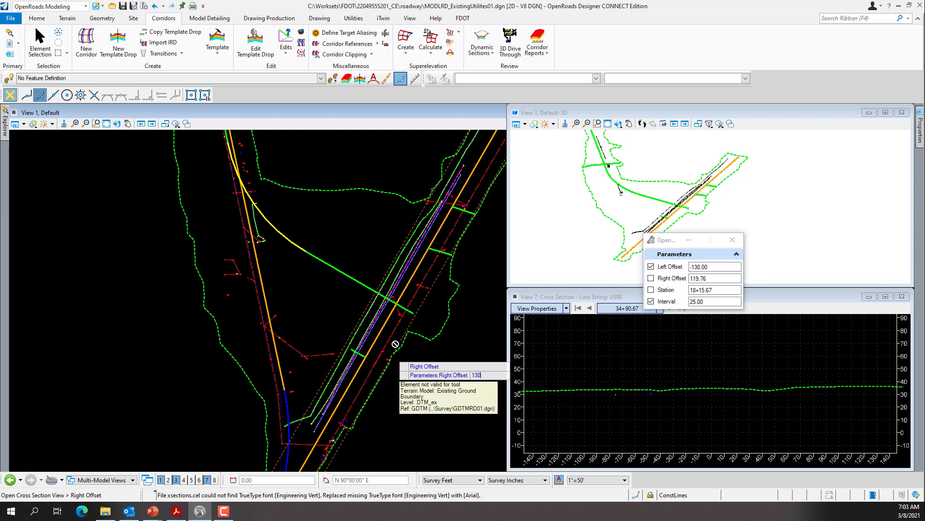
key(Return)
click(395, 346)
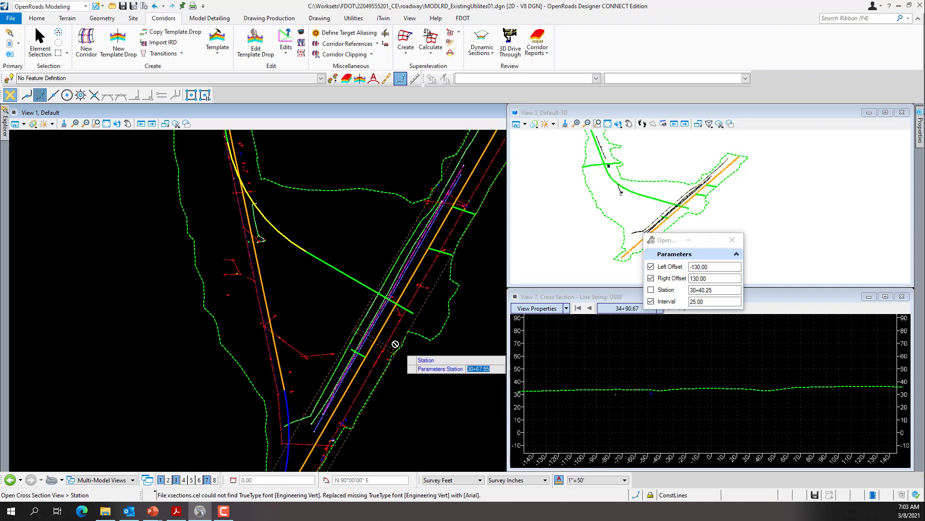
click(409, 331)
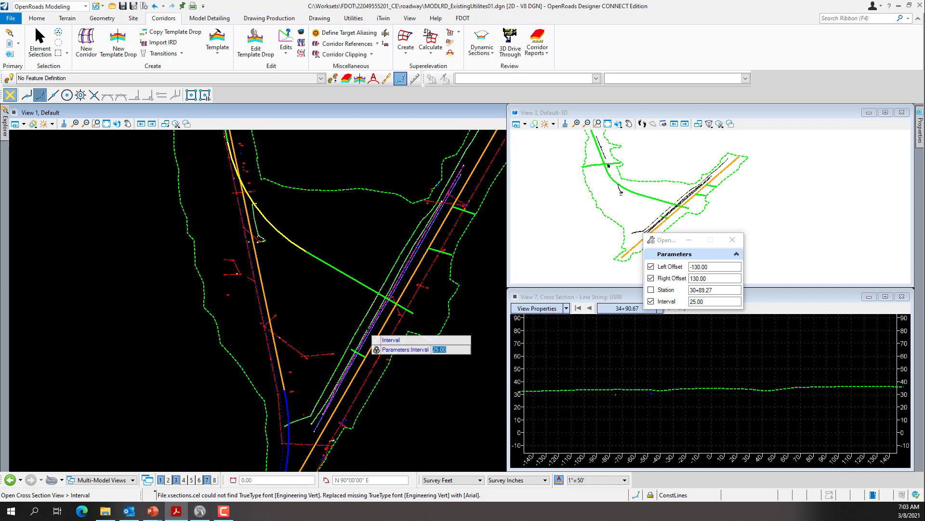
click(408, 338)
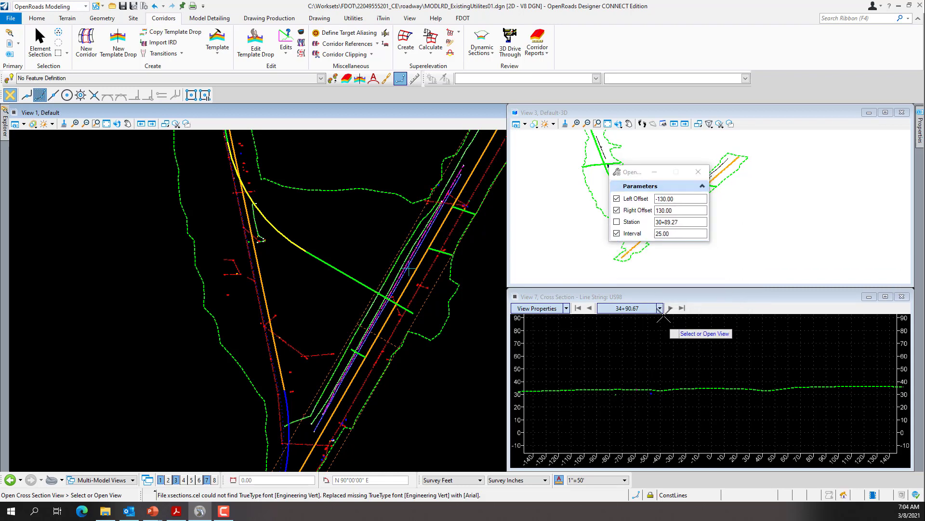
Step: Browse the US98 cross sections forward past station 35+90.67 and back to station 34+90.67
click(671, 308)
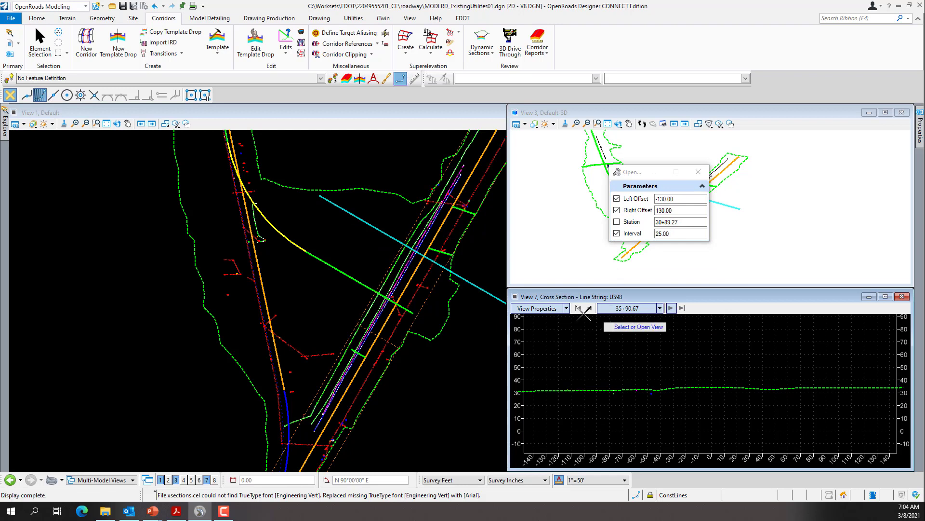
click(671, 309)
click(588, 308)
click(588, 308)
click(588, 308)
click(589, 308)
click(589, 308)
click(589, 308)
Step: Move the US98 cross section to station 28+00.00 with Locate Station Via Datapoint, using the plan view
right_click(595, 361)
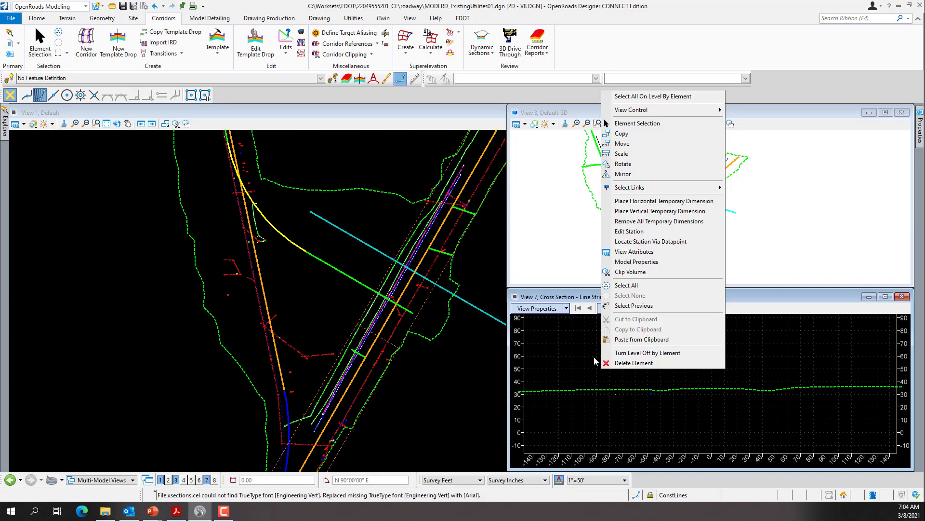
click(649, 241)
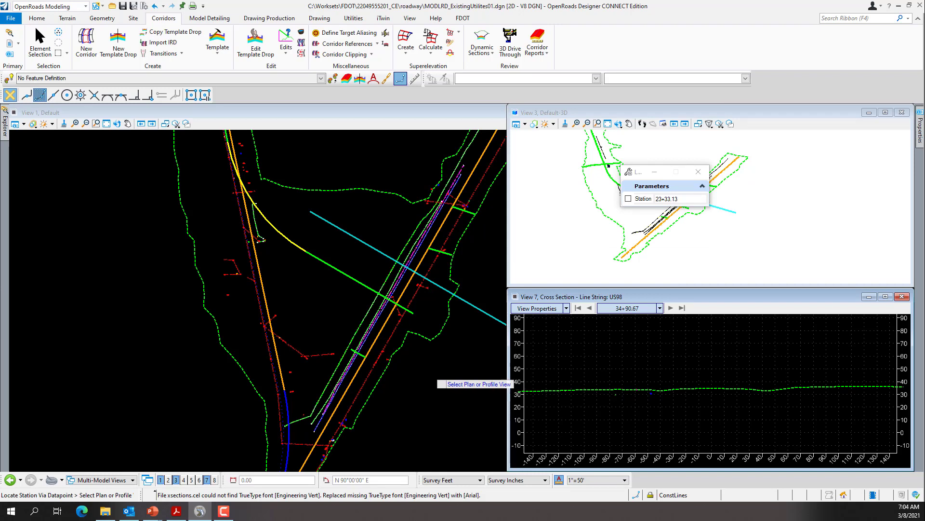
click(423, 369)
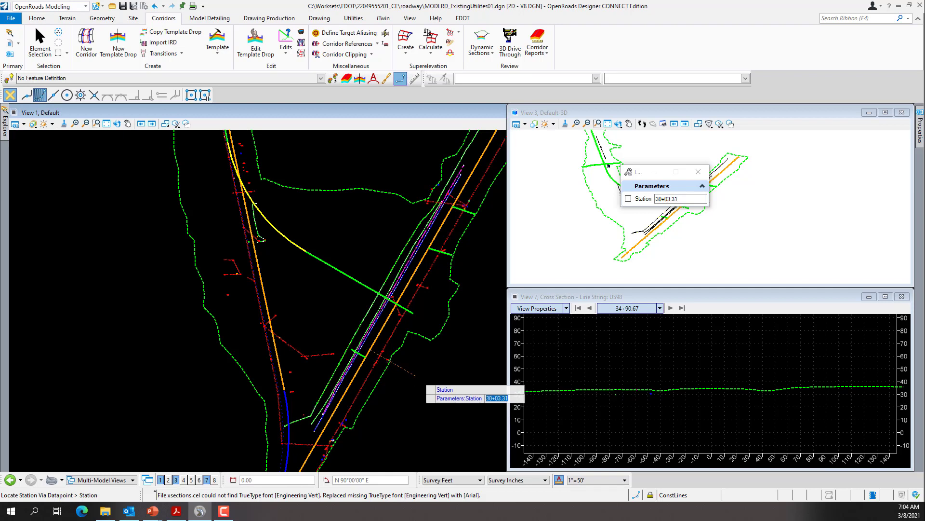
text(2800.0)
key(Return)
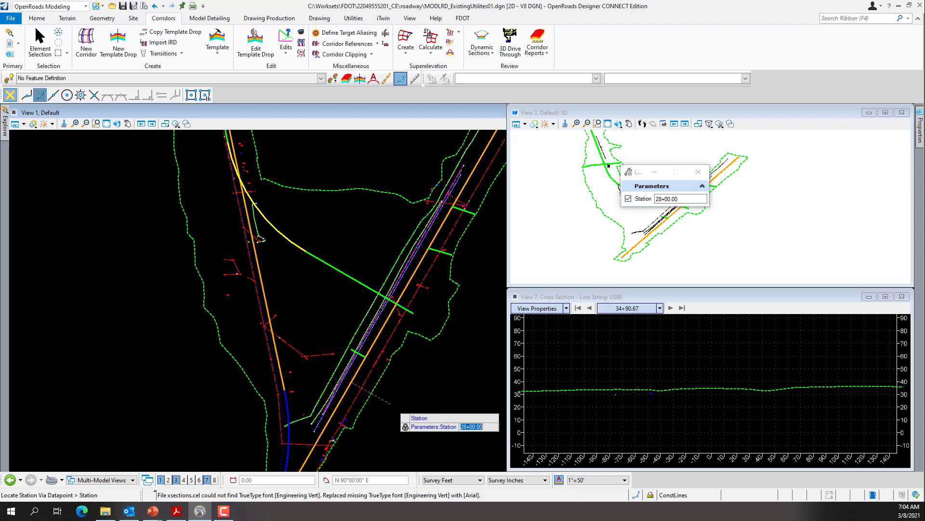
click(333, 440)
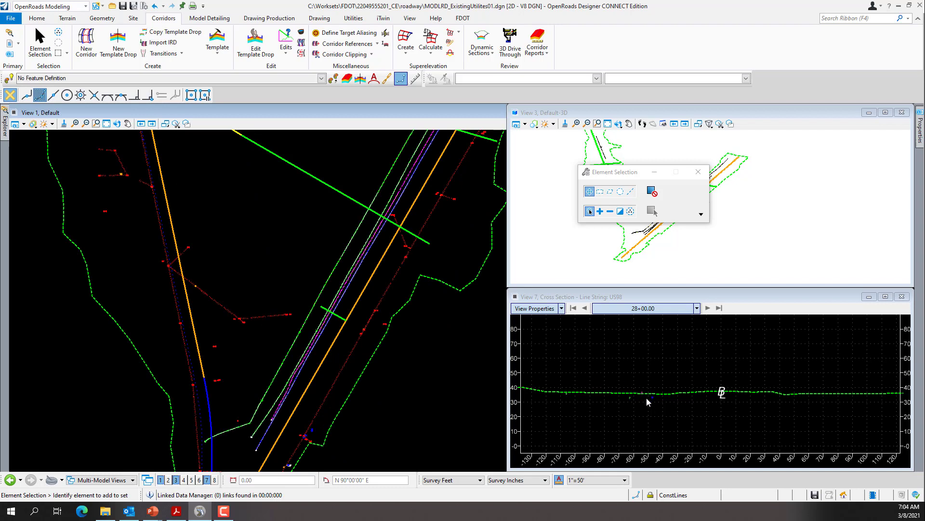
Step: Set the cross section view properties to Center Backbone
click(562, 309)
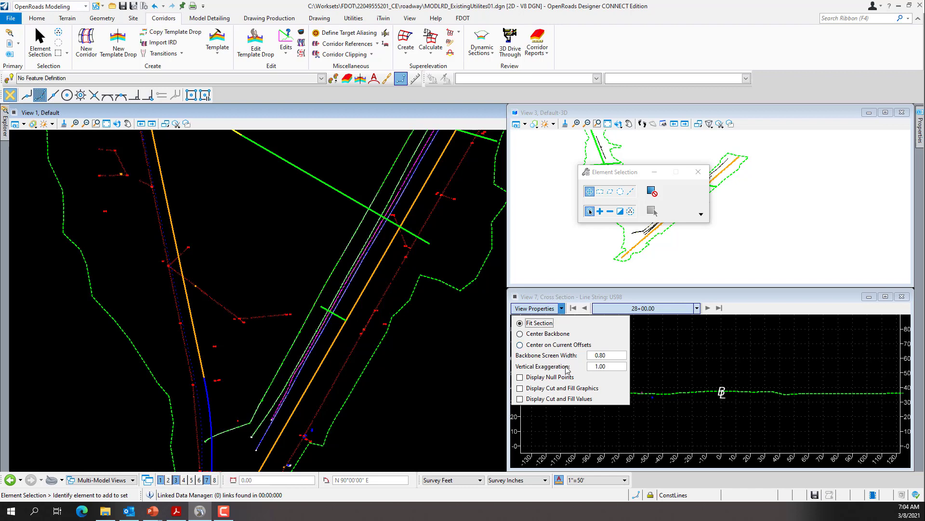
click(539, 334)
click(675, 345)
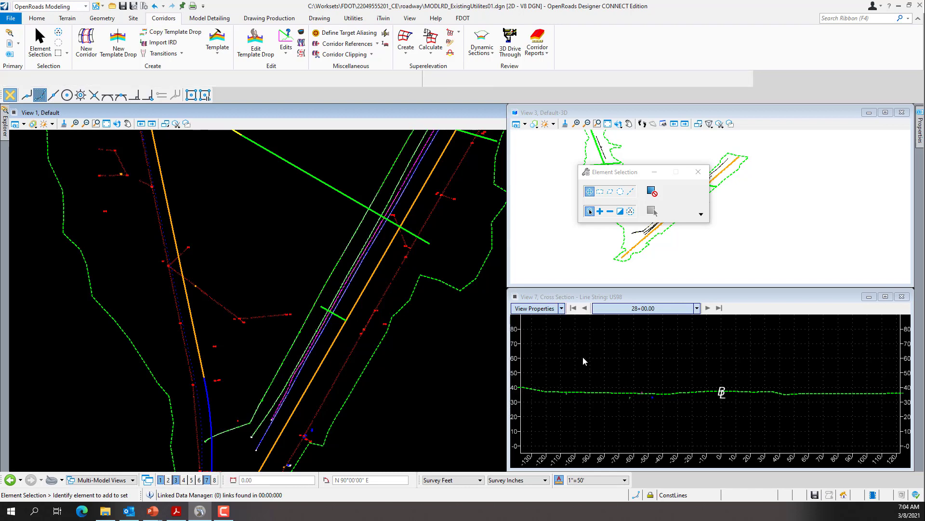
Step: Advance the cross section to station 28+90.67 and examine the existing utility pipes relative to the ground line
click(707, 308)
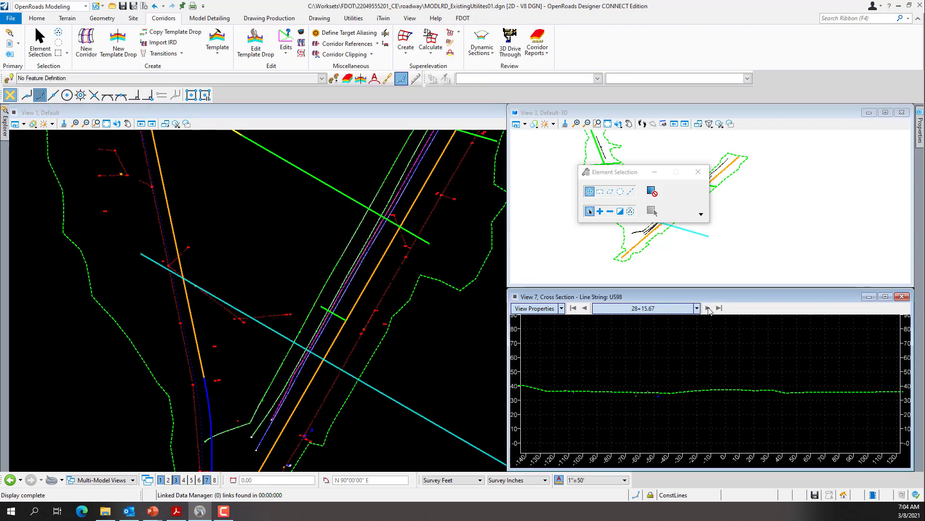
click(707, 308)
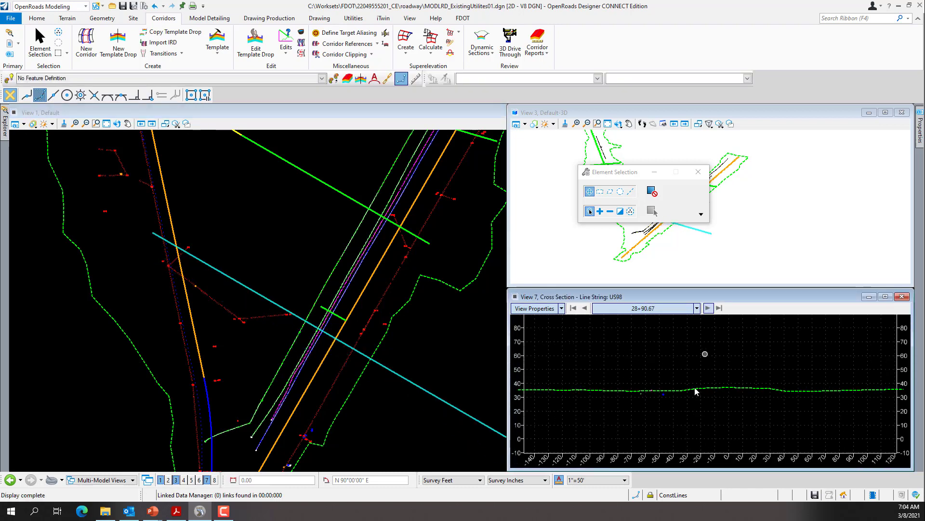
scroll(659, 398, up, 4)
scroll(646, 388, up, 2)
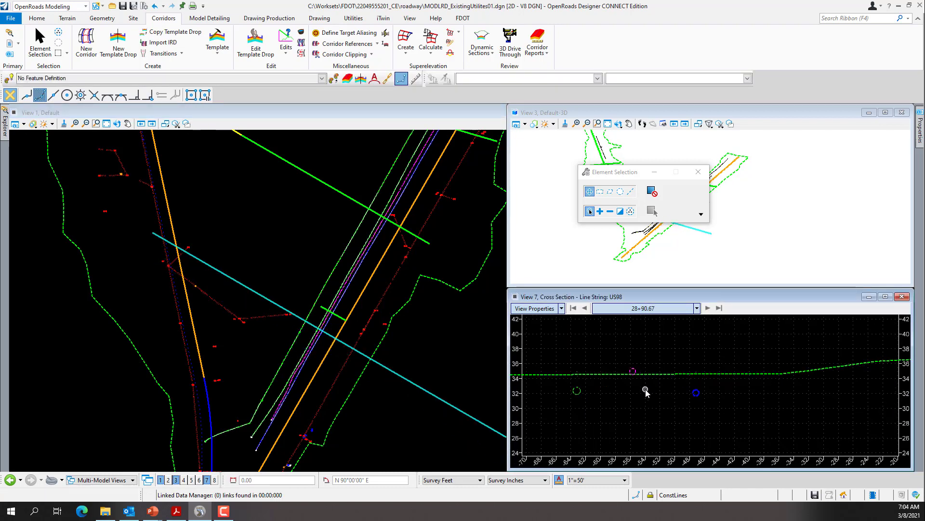
scroll(632, 376, up, 3)
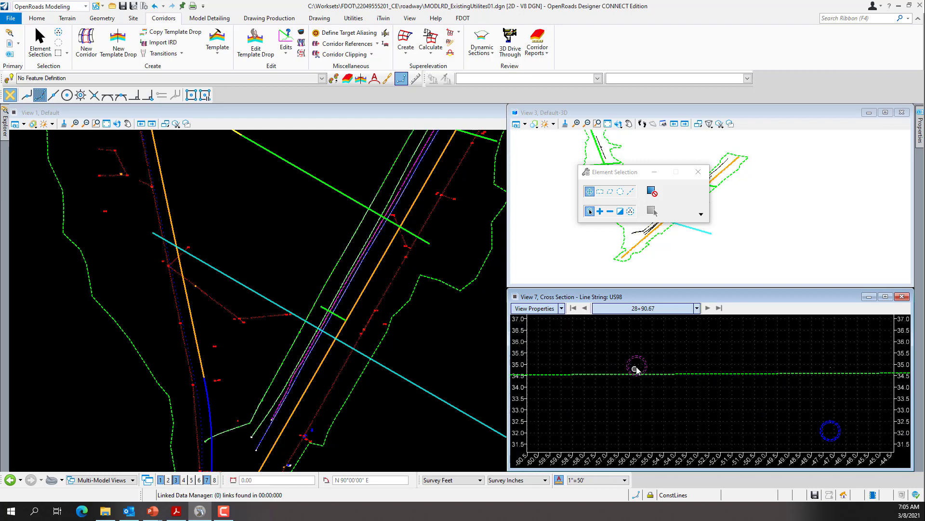